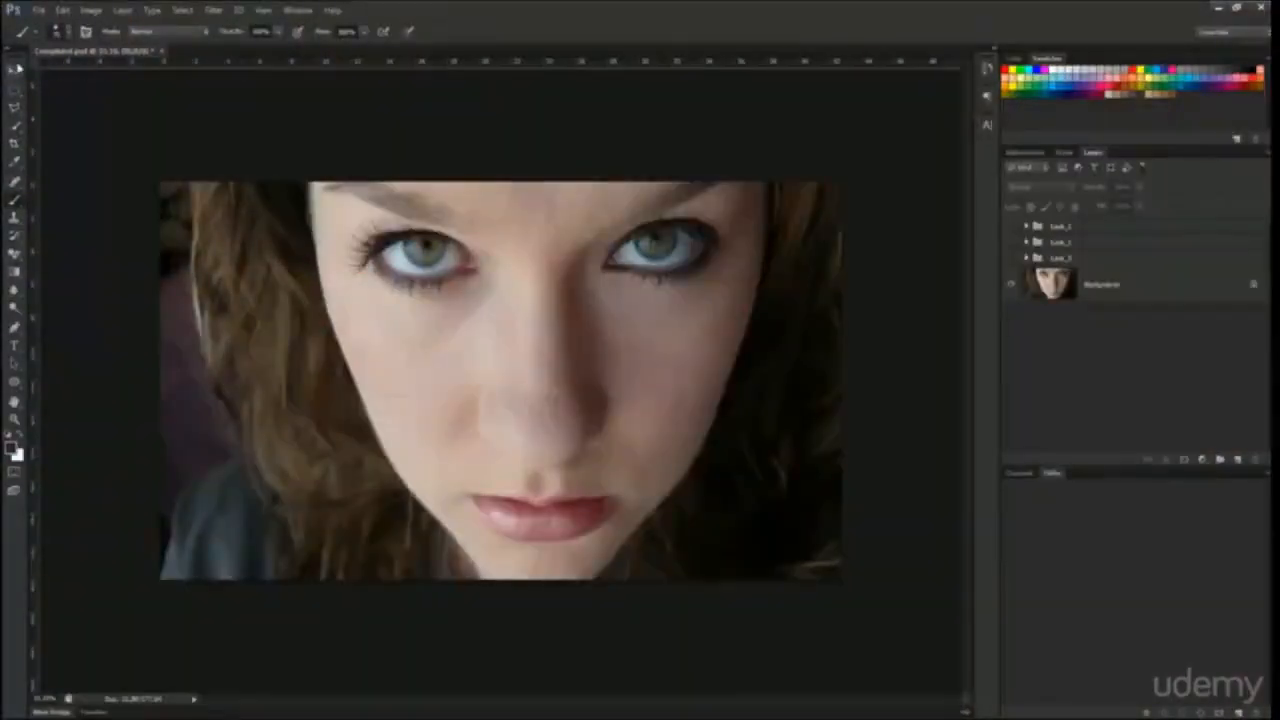
# - Activate the Move tool and make the Look_3 group visible over the portrait
pyautogui.click(14, 72)
pyautogui.click(1096, 262)
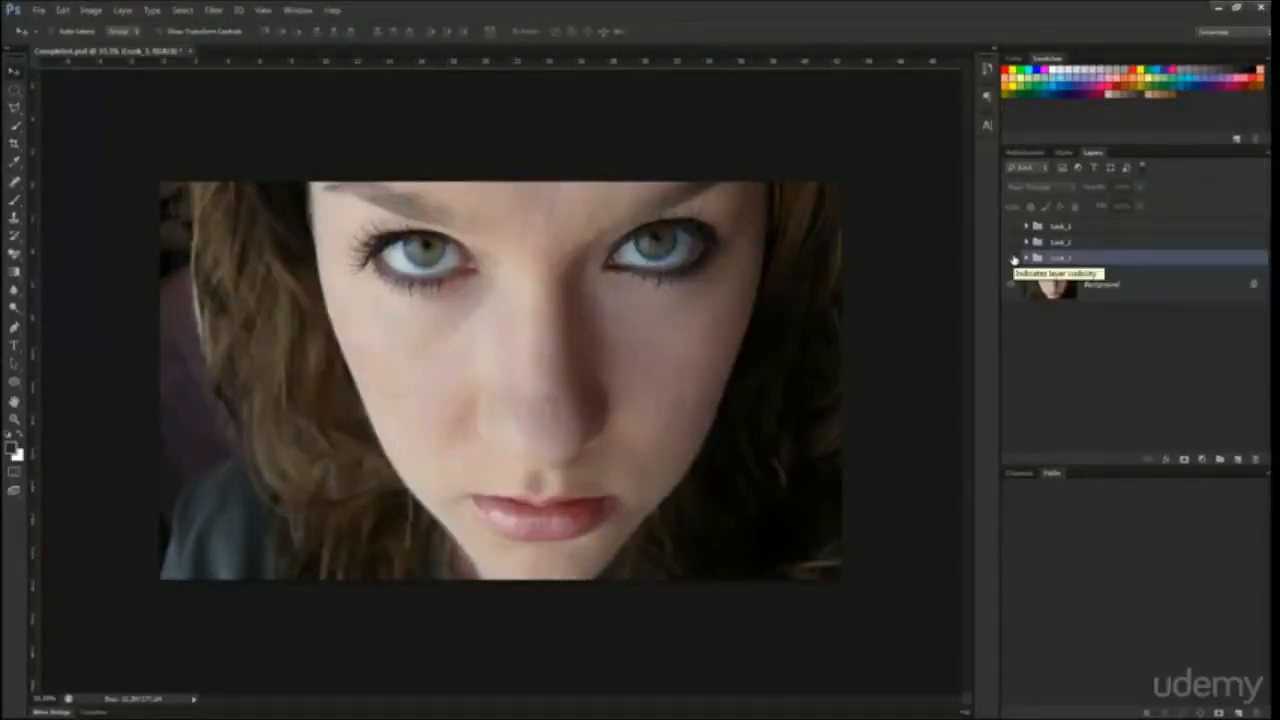
pyautogui.click(1014, 260)
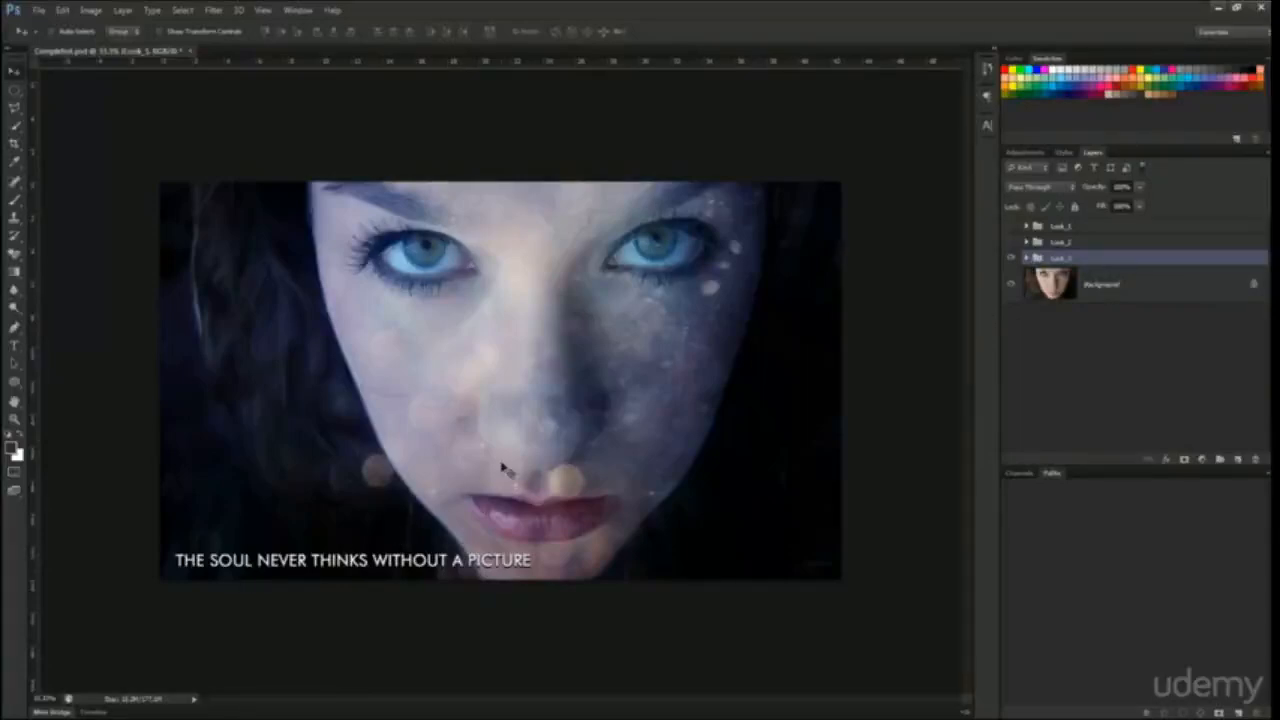
# - In Windows Explorer, open the Blending Tutorial folder inside Photoshop Files on Local Disk (D:), and return to Photoshop
pyautogui.click(5, 702)
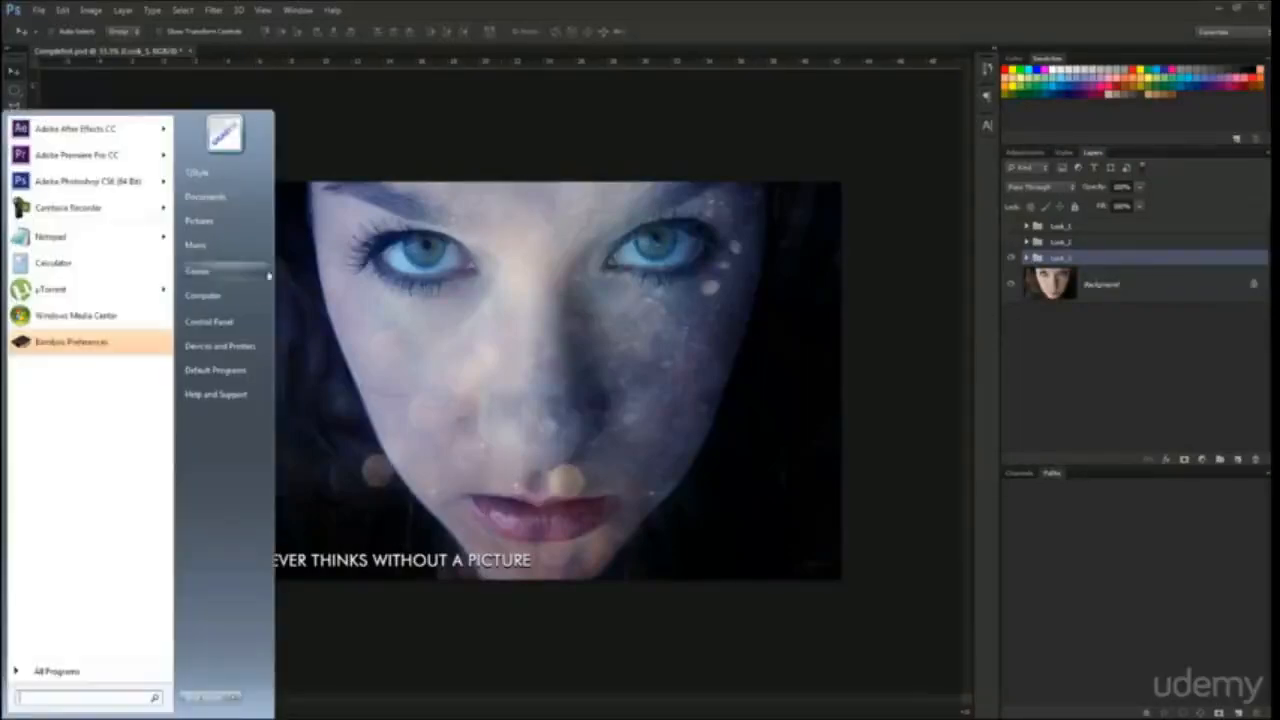
pyautogui.click(230, 298)
pyautogui.doubleClick(371, 94)
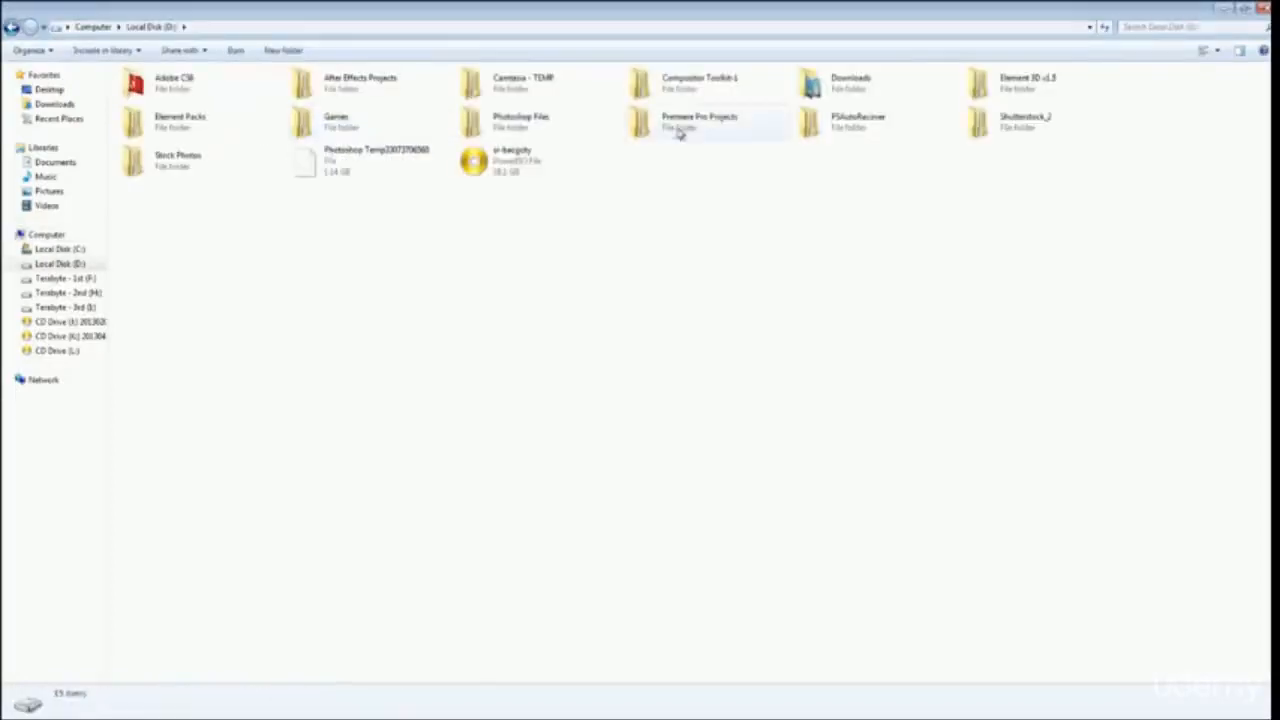
pyautogui.doubleClick(548, 128)
pyautogui.doubleClick(406, 92)
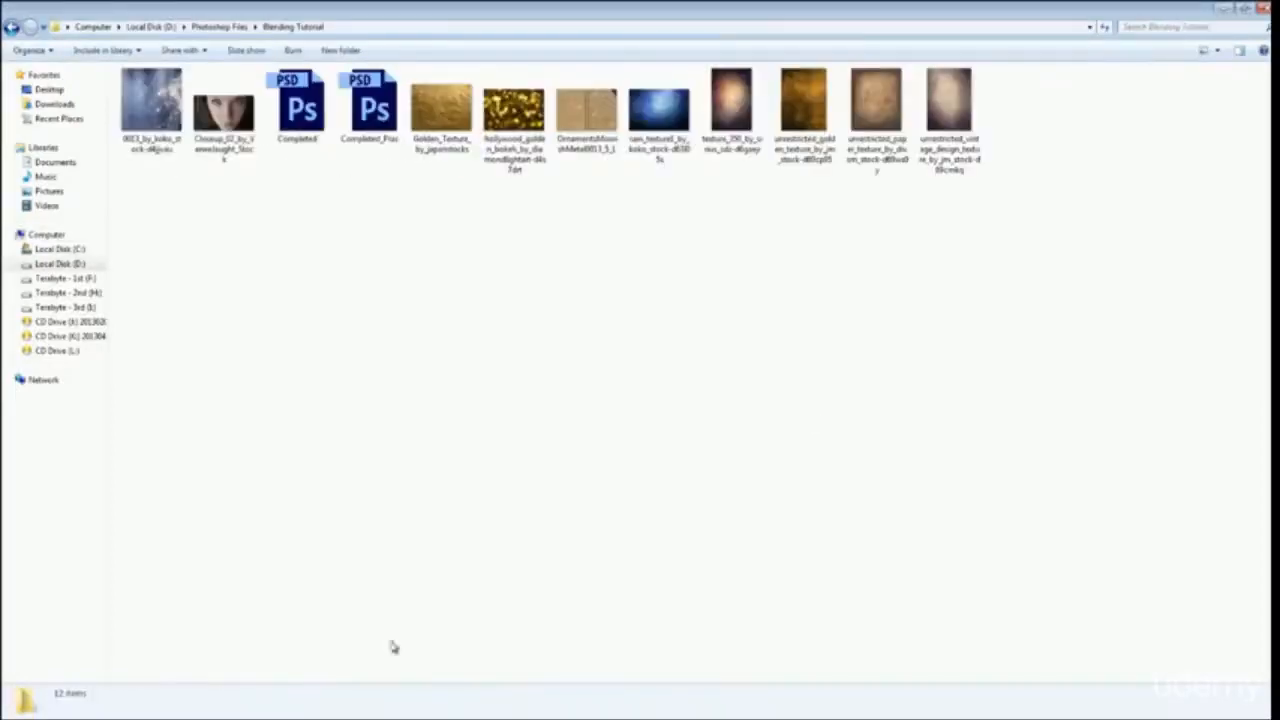
pyautogui.click(354, 708)
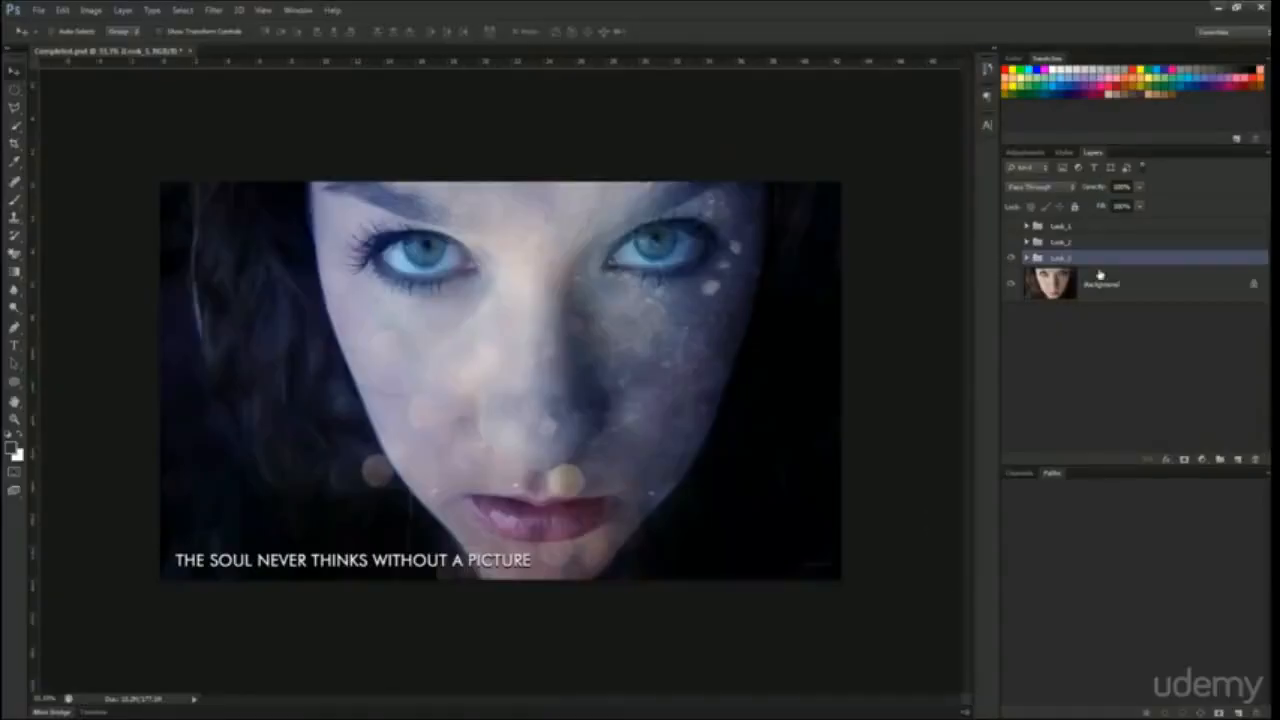
# - Examine the layers inside the Look_3 group, including the Curves adjustment's settings, and hide the group again
pyautogui.click(1027, 258)
pyautogui.click(1092, 288)
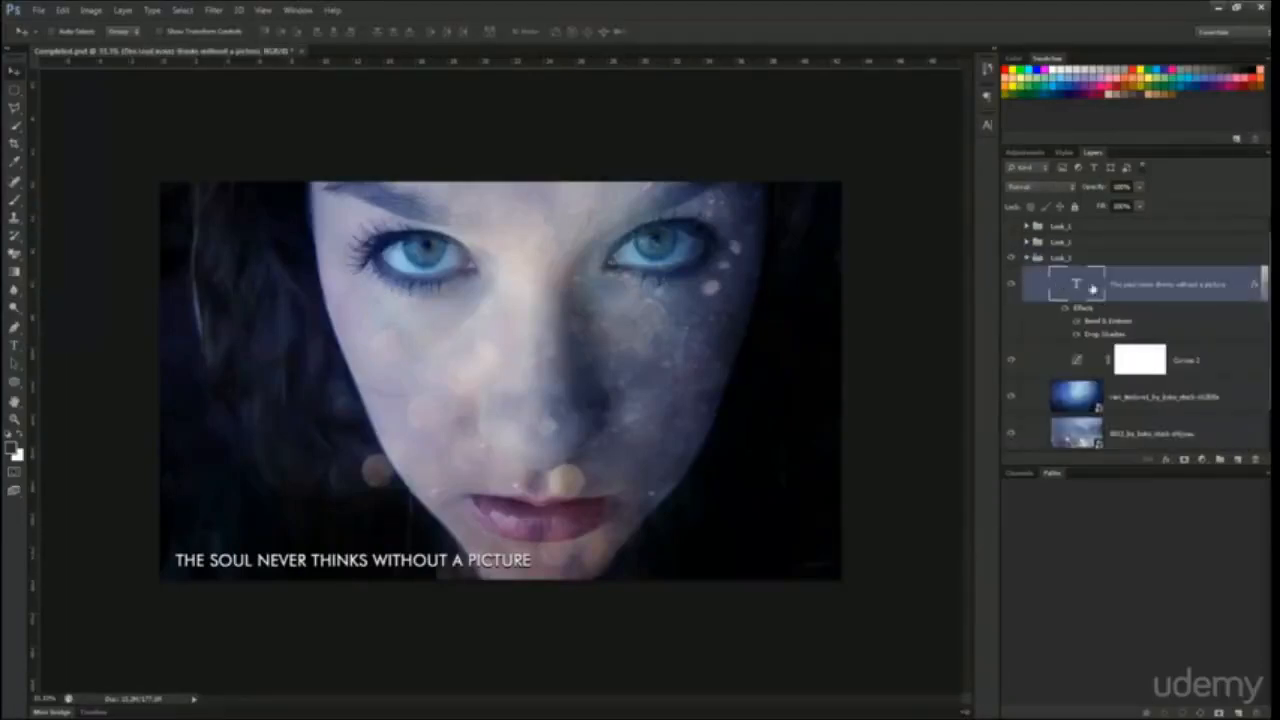
pyautogui.click(1262, 284)
pyautogui.click(1062, 322)
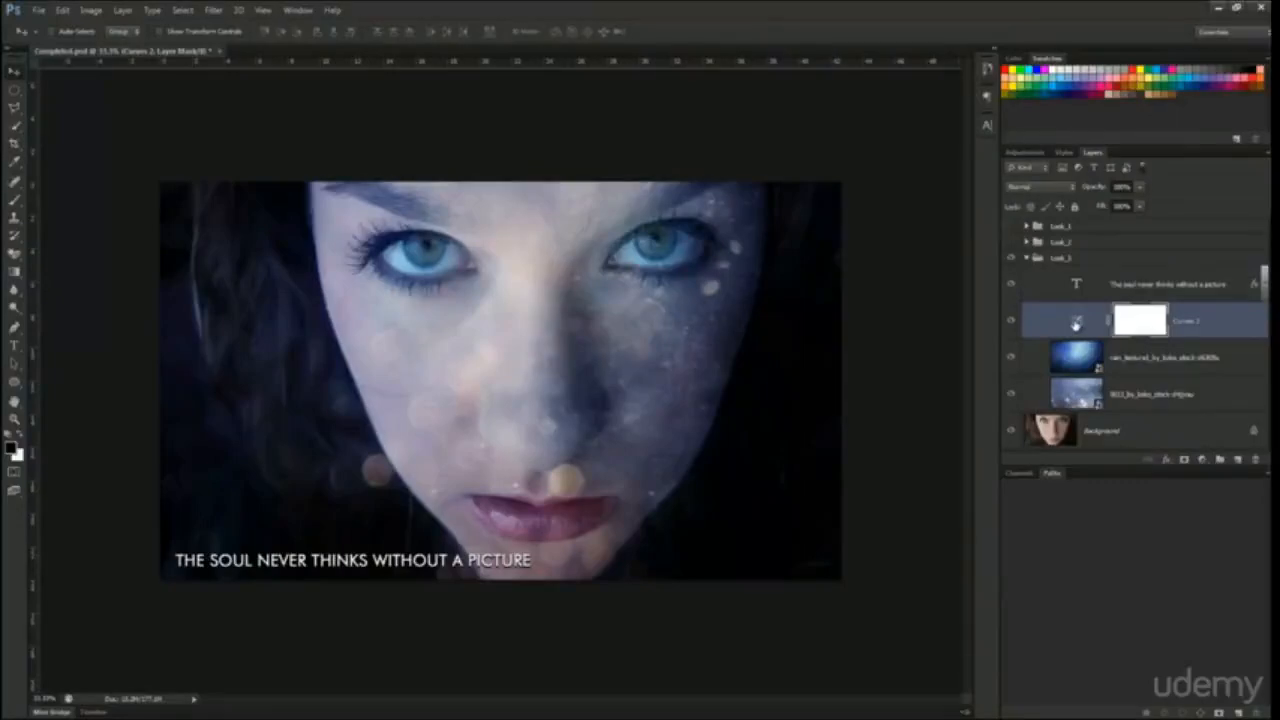
pyautogui.doubleClick(1076, 322)
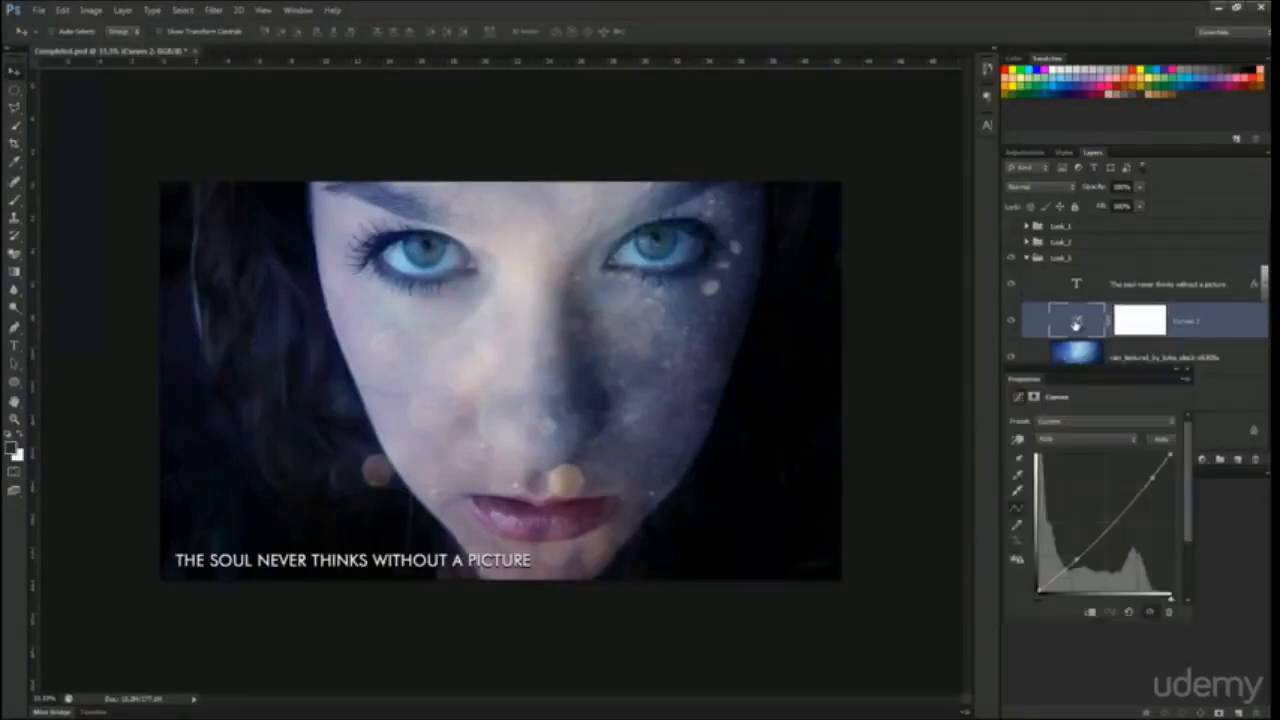
pyautogui.click(1187, 374)
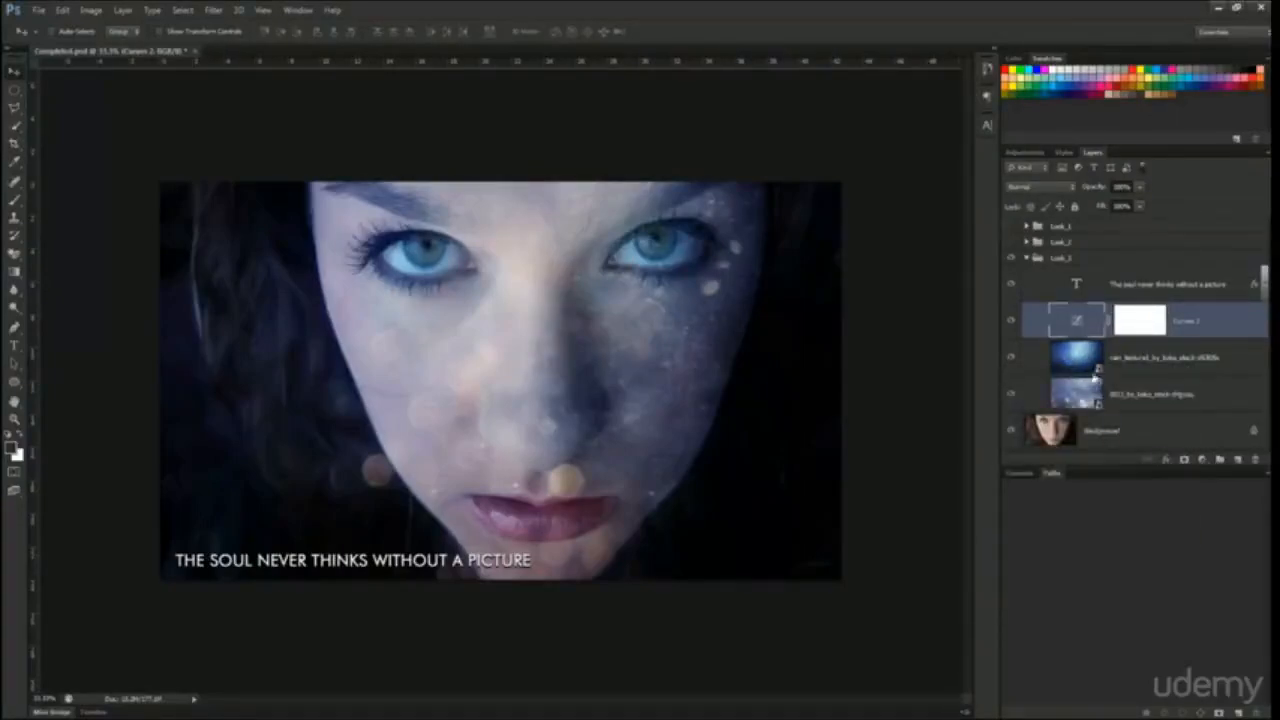
pyautogui.click(1027, 259)
pyautogui.click(1010, 258)
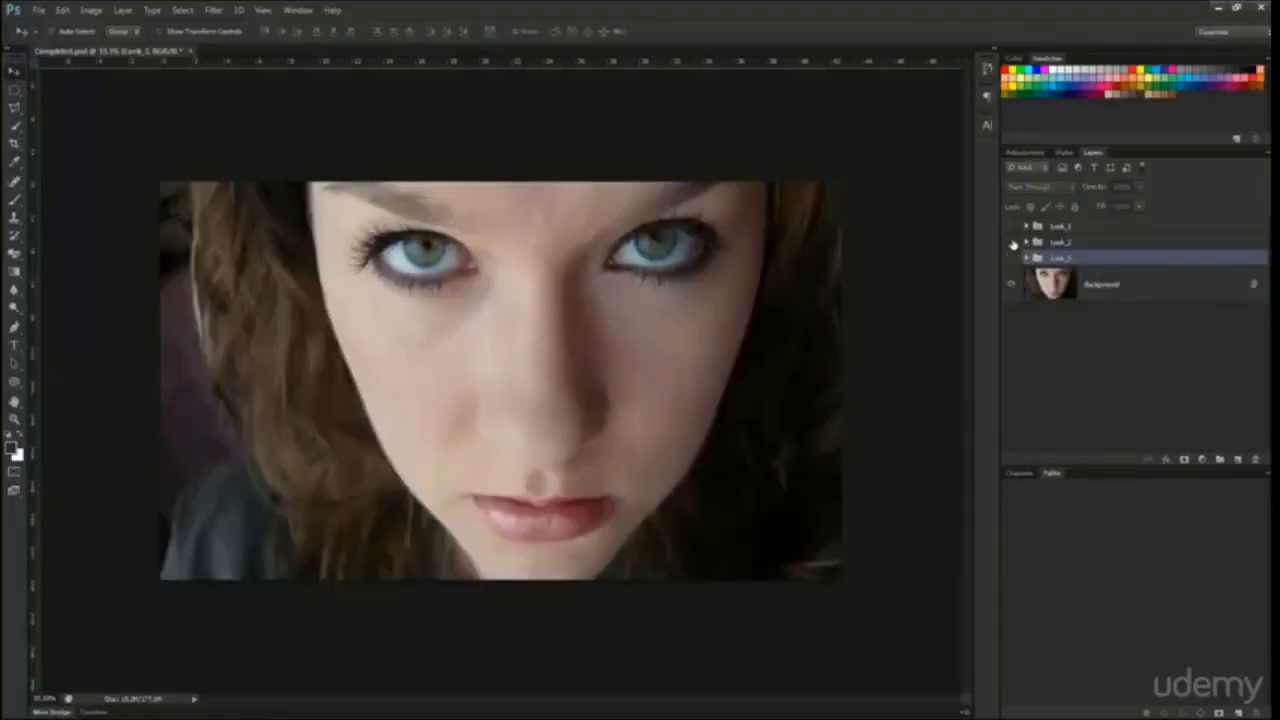
# - Preview the Look_2 group with its quote text shown, and preview the Look_1 group, hiding each again
pyautogui.click(1012, 242)
pyautogui.click(1045, 243)
pyautogui.click(1027, 242)
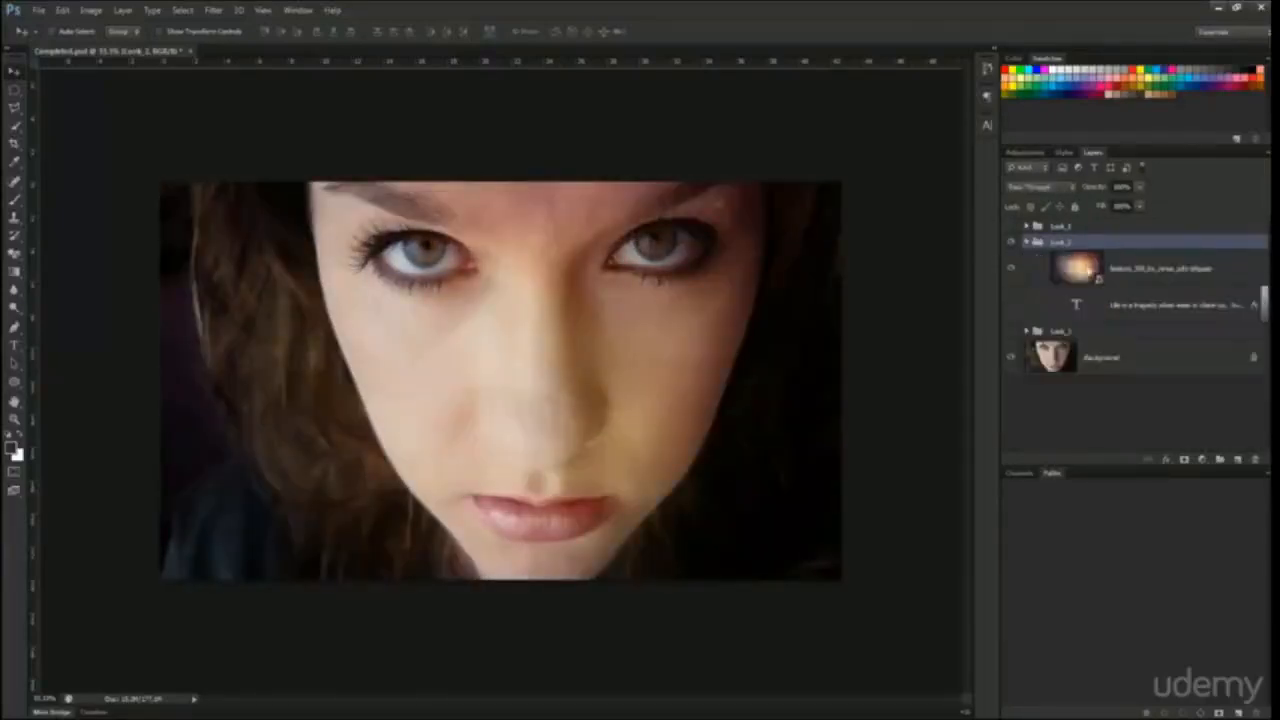
pyautogui.click(1100, 268)
pyautogui.click(1010, 303)
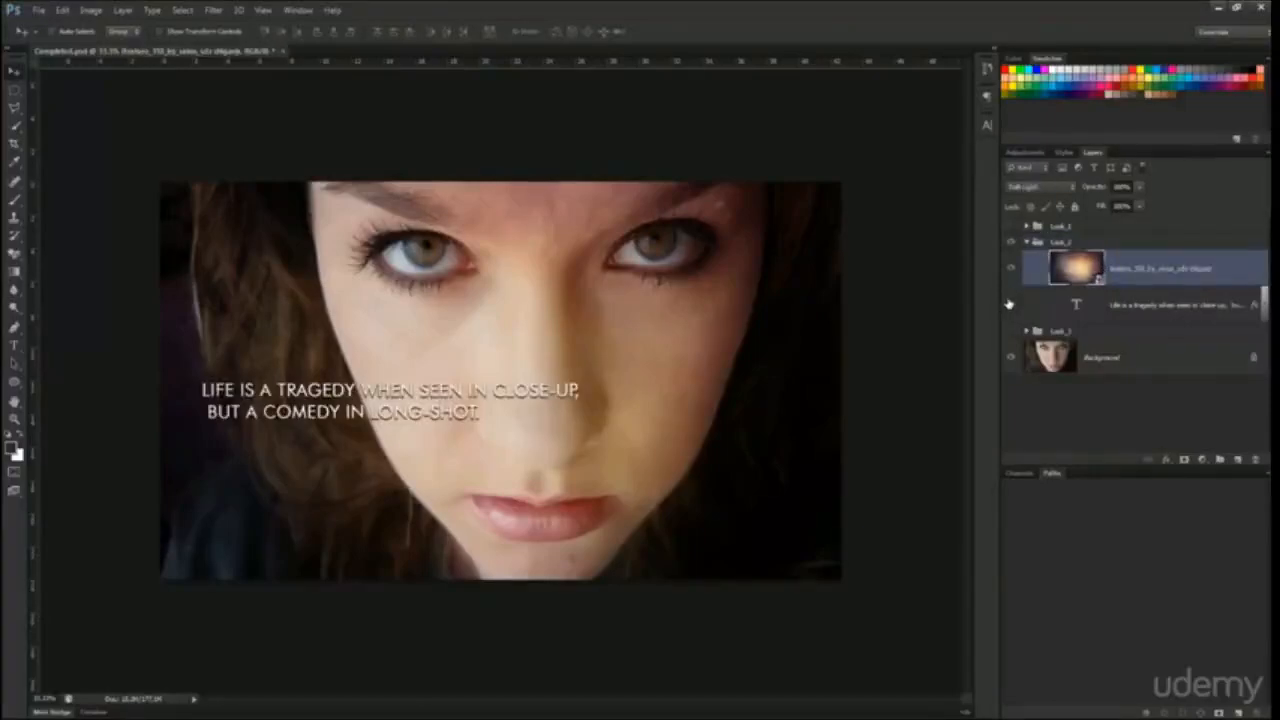
pyautogui.click(1027, 243)
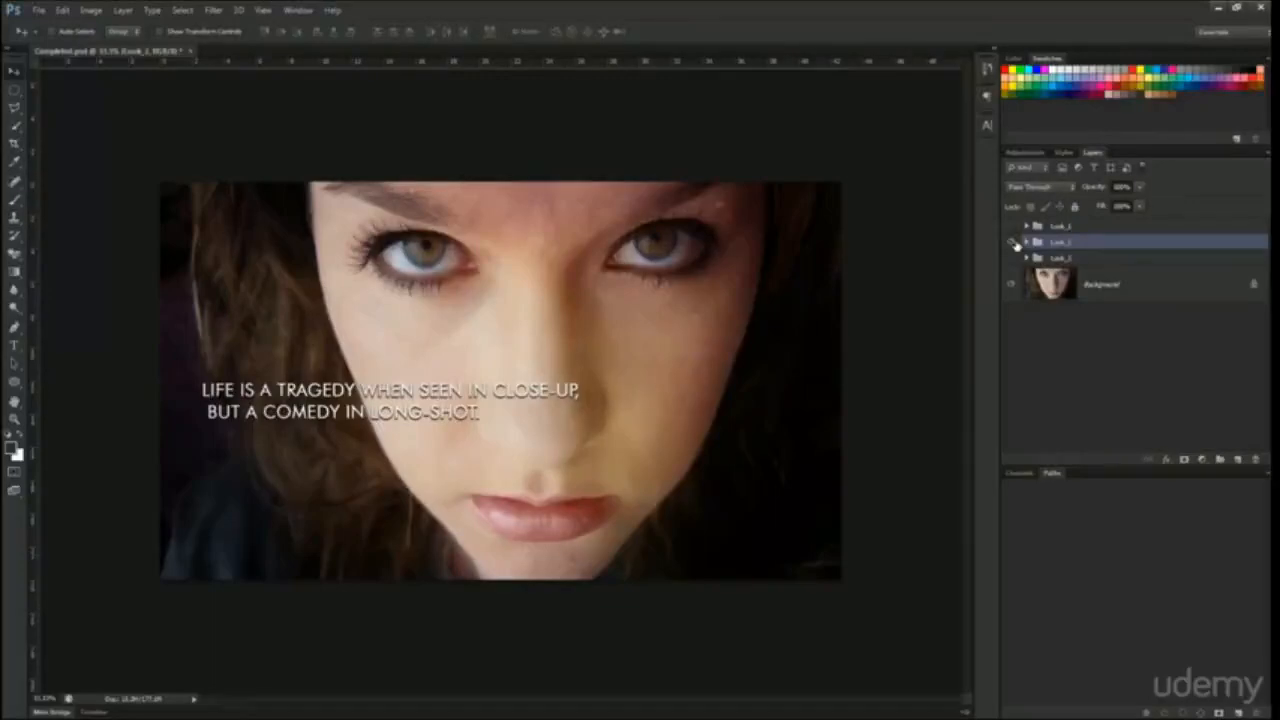
pyautogui.click(1011, 243)
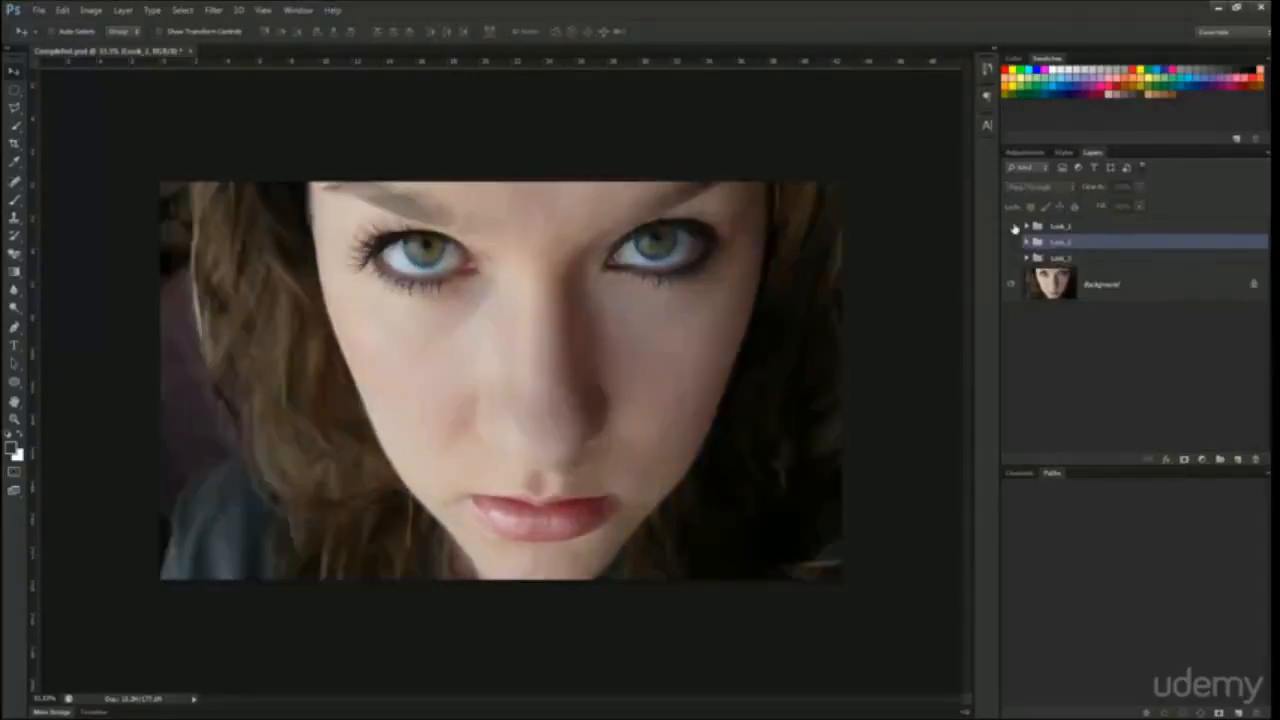
pyautogui.click(1012, 227)
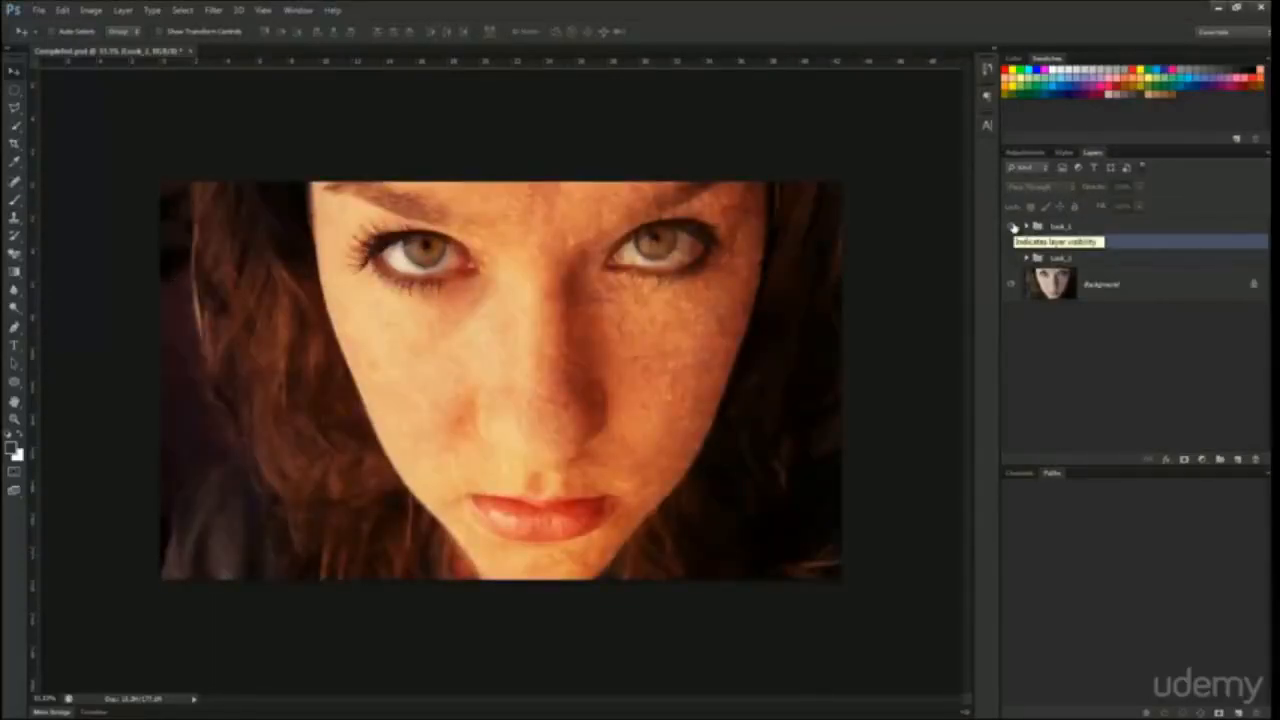
pyautogui.click(1011, 227)
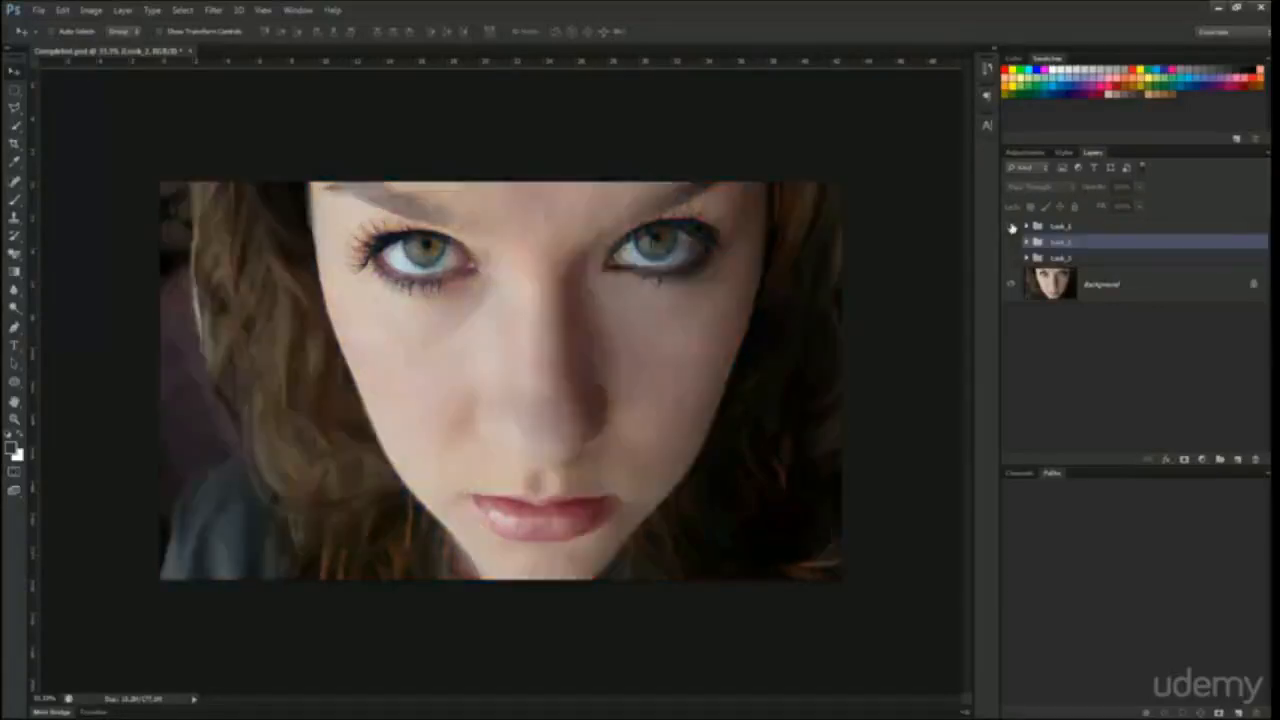
# - Delete the Look_1, Look_2 and Look_3 groups, keeping only the Background layer
pyautogui.click(1088, 228)
pyautogui.keyDown('shift'); pyautogui.click(1077, 258); pyautogui.keyUp('shift')
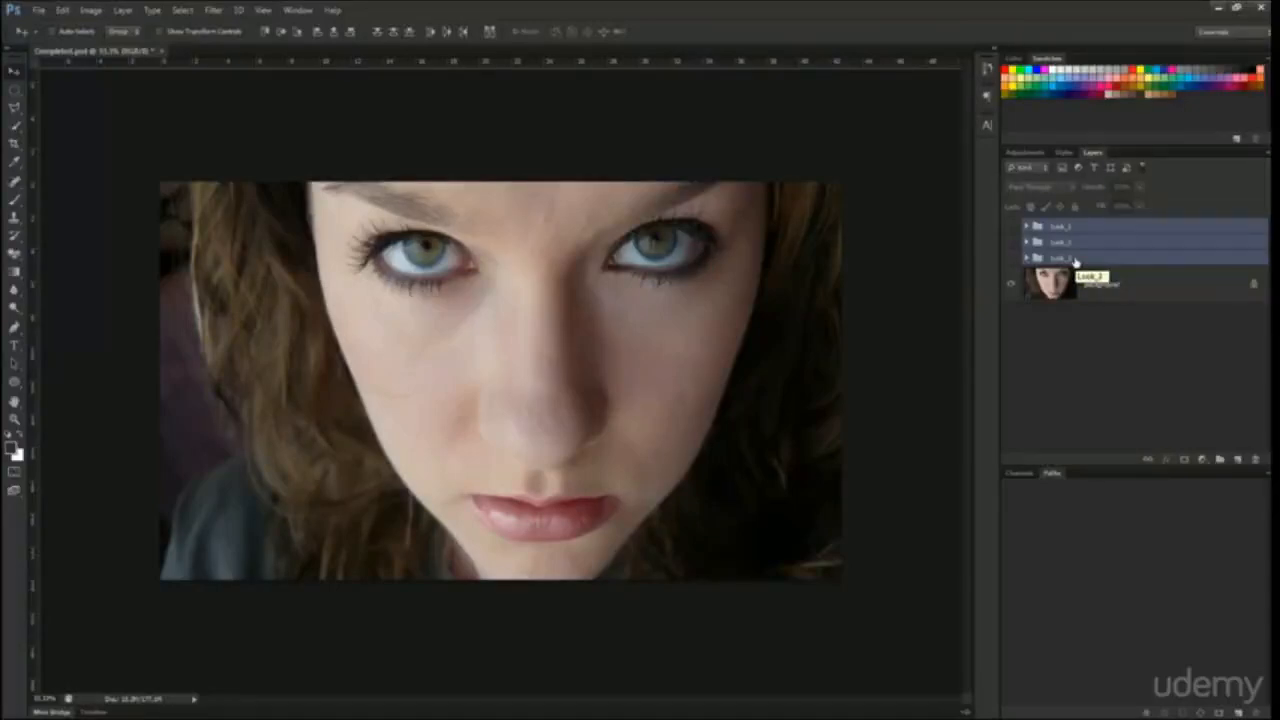
pyautogui.moveTo(1075, 260); pyautogui.dragTo(1255, 459)
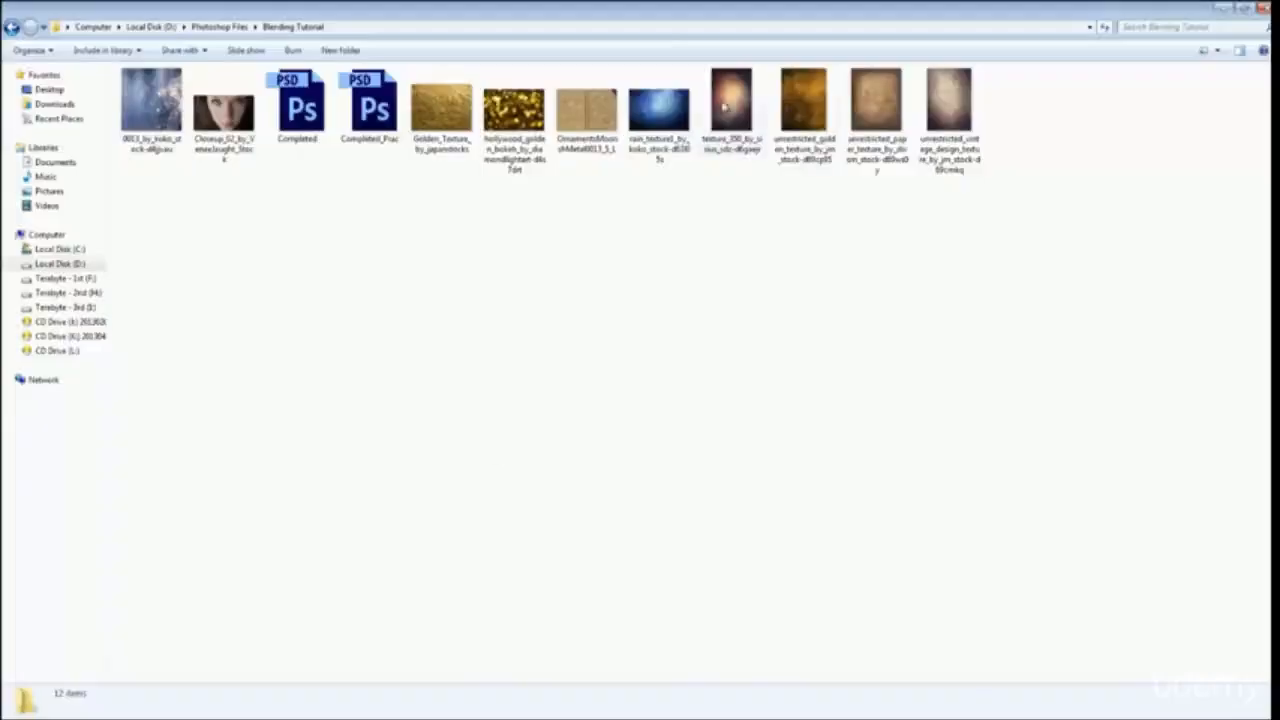
# - Place the blue rain_texture1 image from the Blending Tutorial folder into the portrait document
pyautogui.click(657, 108)
pyautogui.moveTo(657, 108)
pyautogui.mouseDown()
pyautogui.moveTo(591, 322)
pyautogui.moveTo(655, 125)
pyautogui.mouseUp()
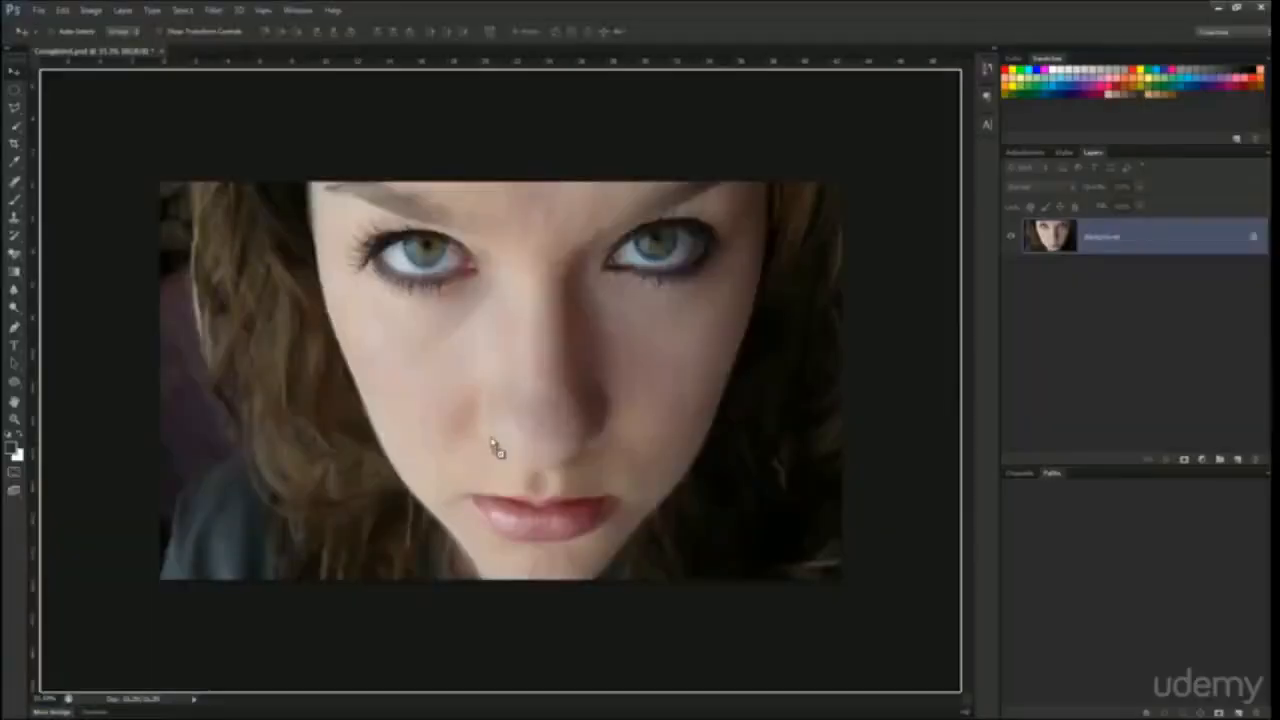
pyautogui.moveTo(418, 375); pyautogui.dragTo(455, 360)
# - Scale the placed rain texture from its centre until it covers the whole canvas, and commit the transform
pyautogui.hotkey('ctrl', '-')
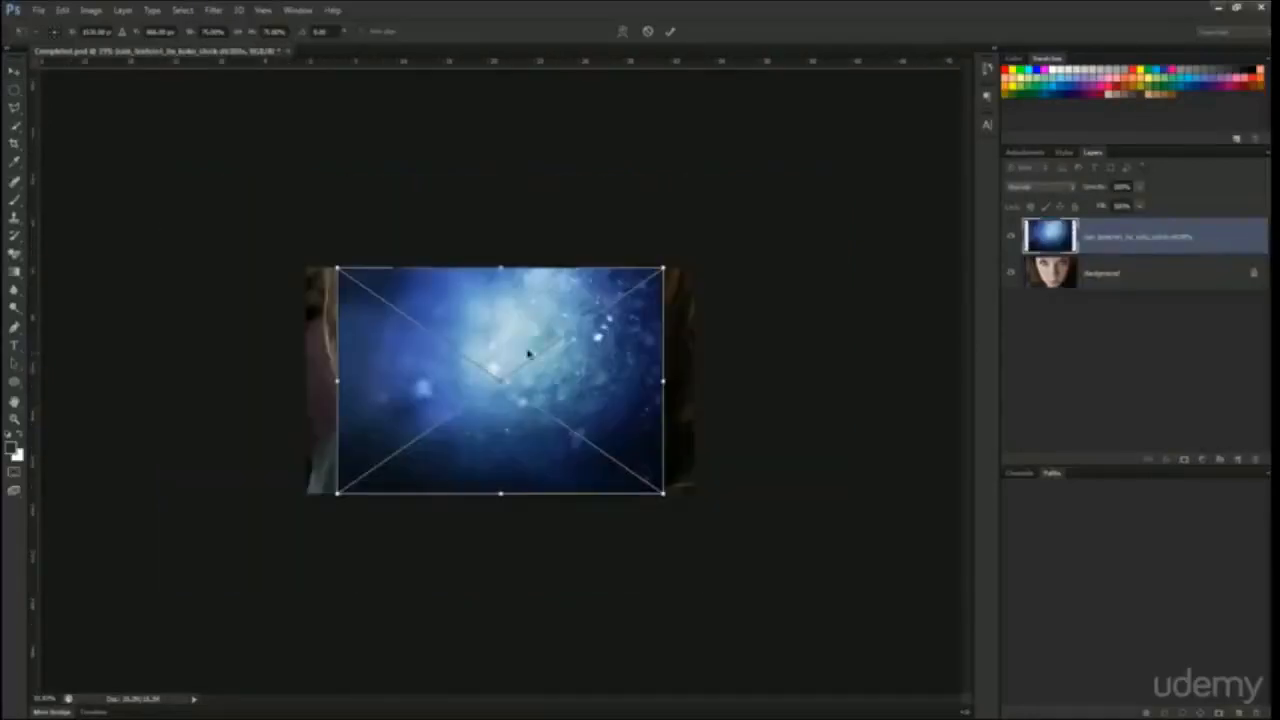
pyautogui.moveTo(666, 265); pyautogui.dragTo(705, 238)
pyautogui.hotkey('ctrl', '+')
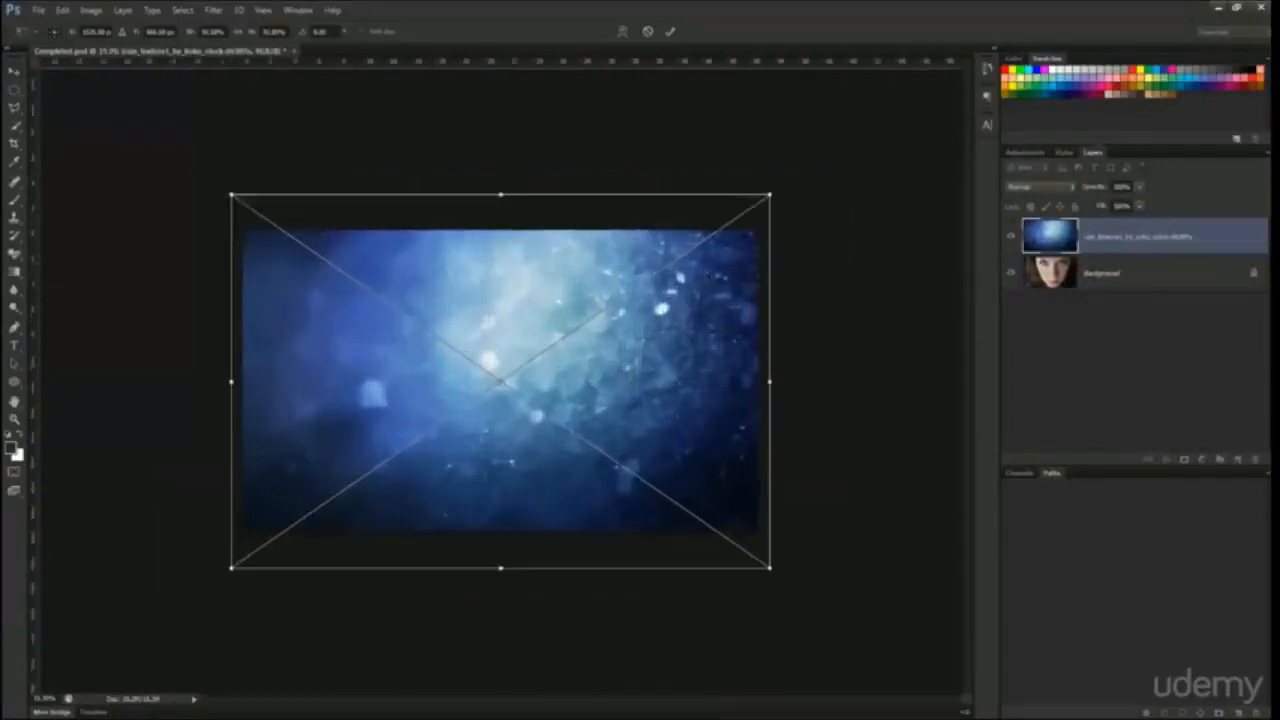
pyautogui.hotkey('ctrl', '+')
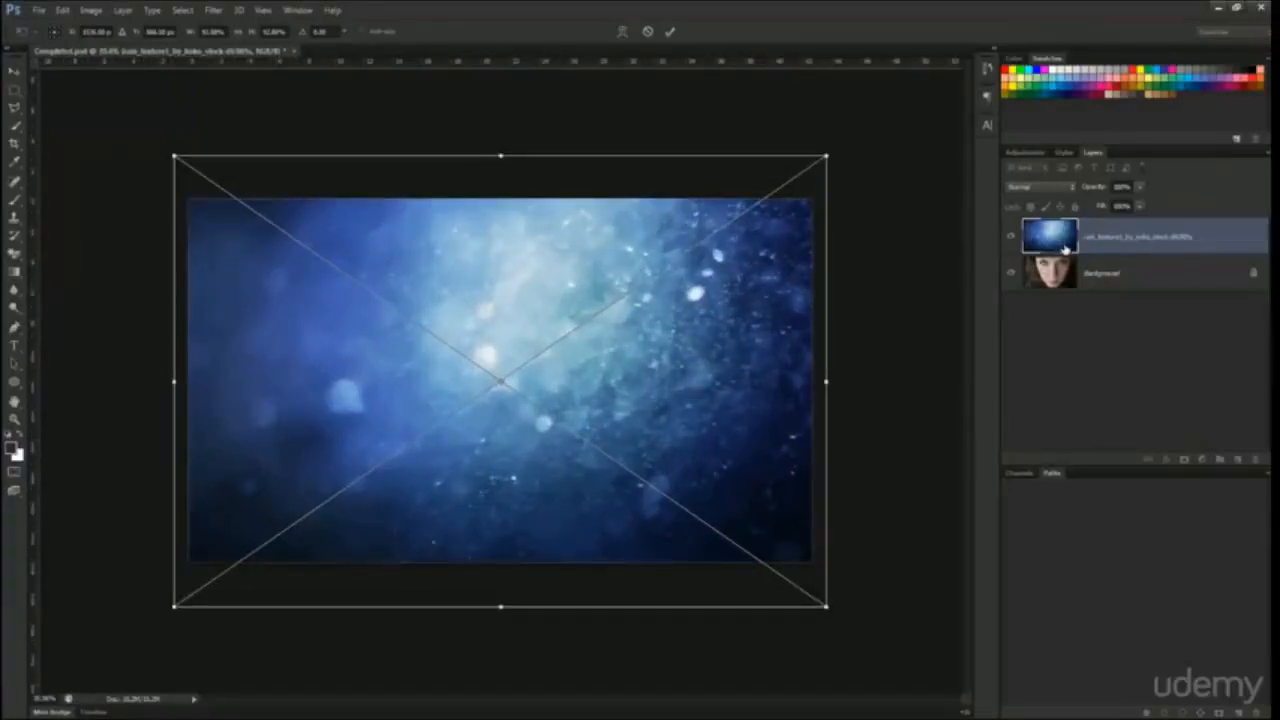
pyautogui.press('Return')
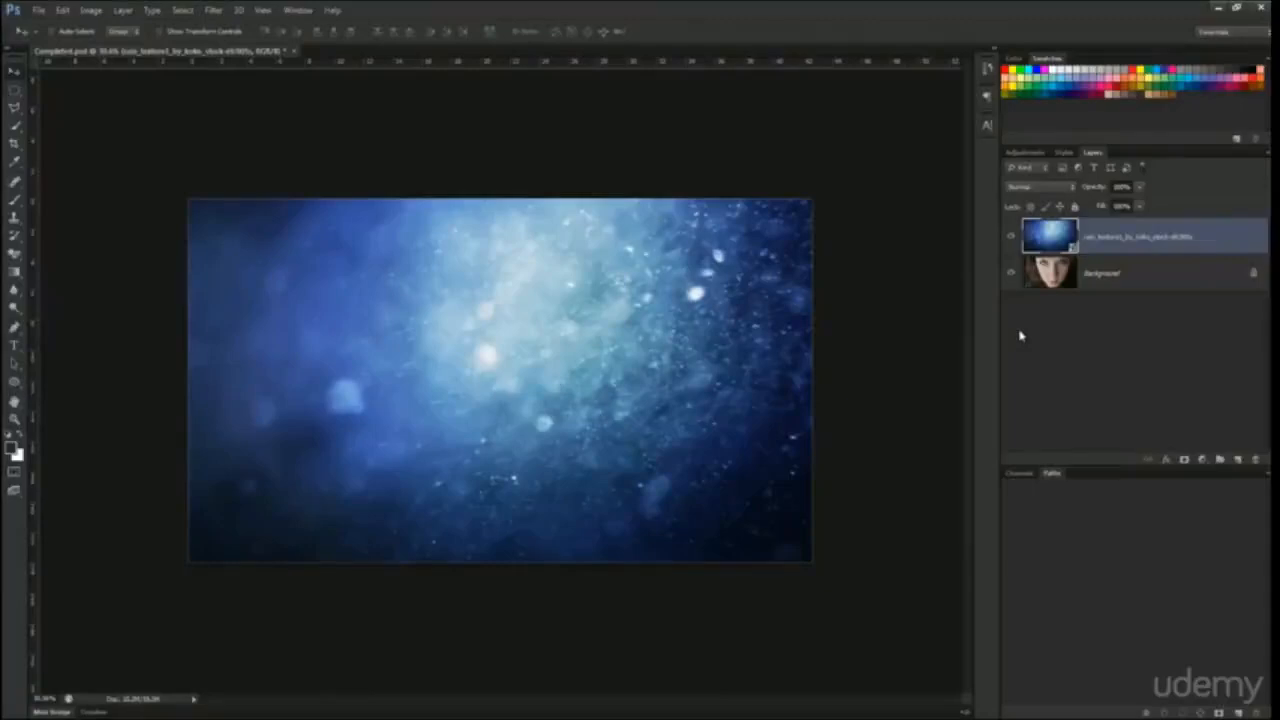
# - Try the Soft Light, Overlay and Hard Light blend modes on the rain texture layer
pyautogui.hotkey('ctrl', '1')
pyautogui.moveTo(888, 347); pyautogui.dragTo(834, 343)
pyautogui.click(834, 343)
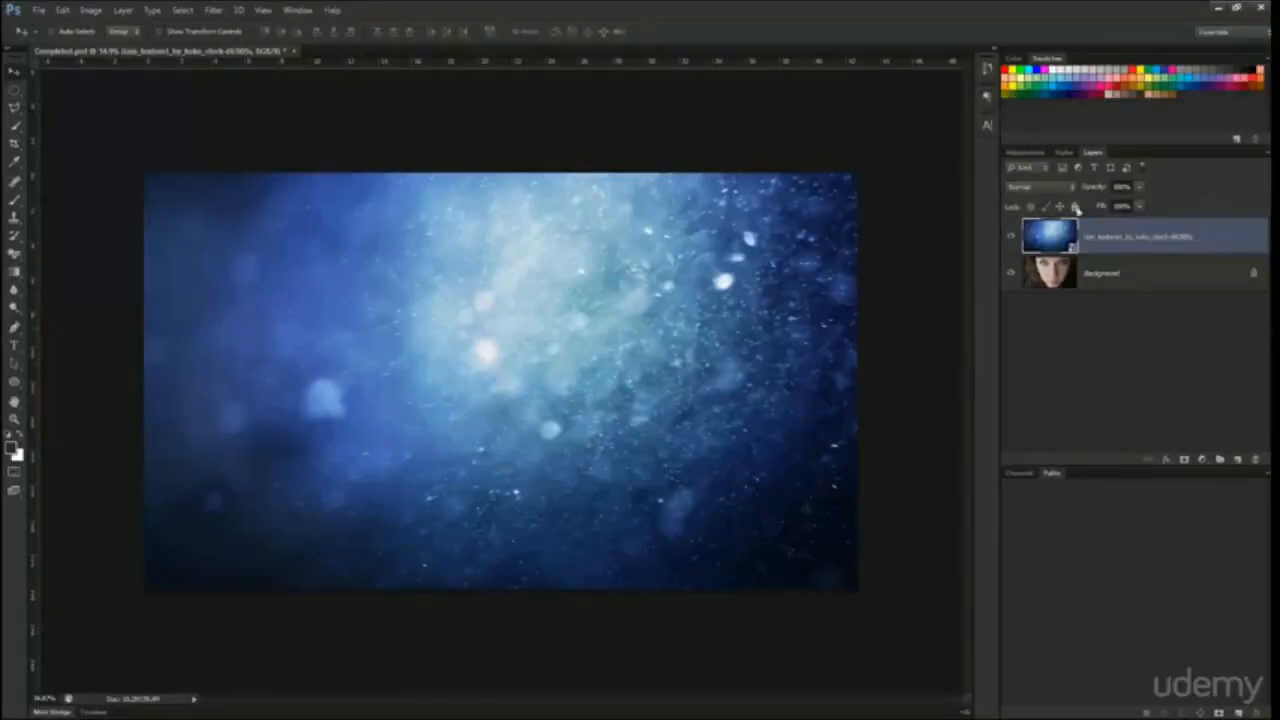
pyautogui.click(1042, 188)
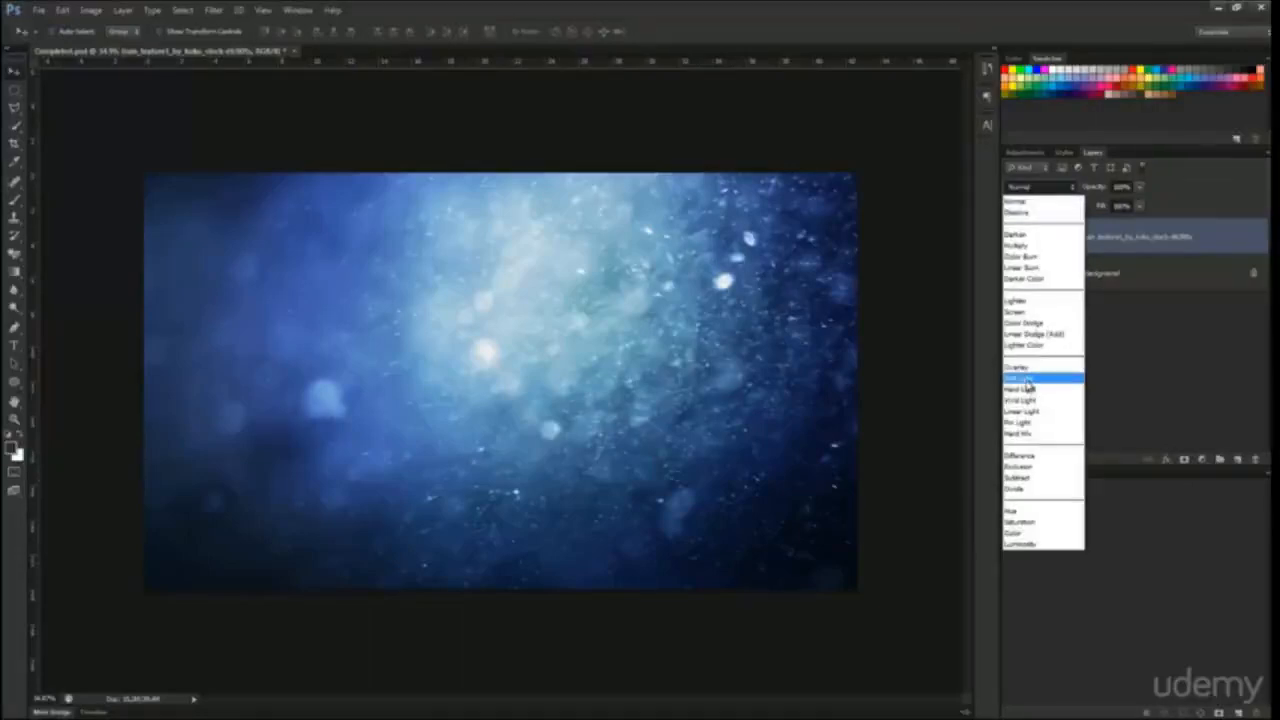
pyautogui.click(1027, 381)
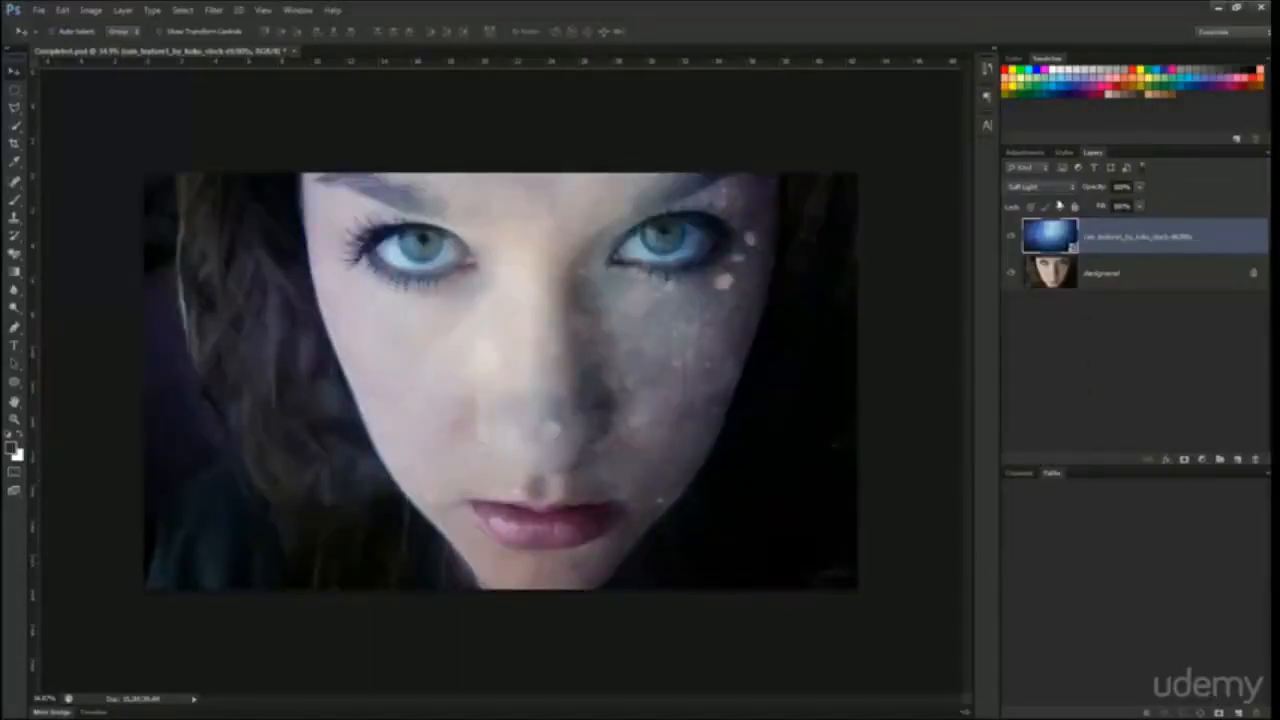
pyautogui.scroll(1, 1049, 192)
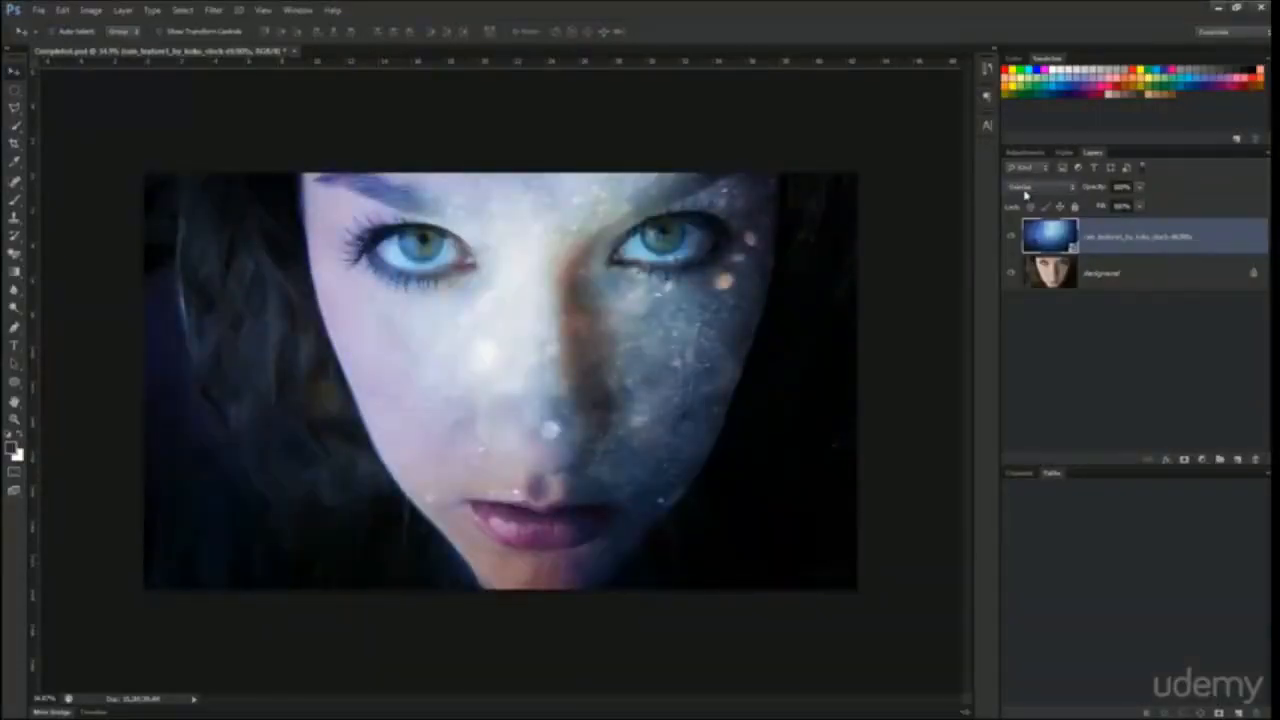
pyautogui.scroll(-2, 1025, 195)
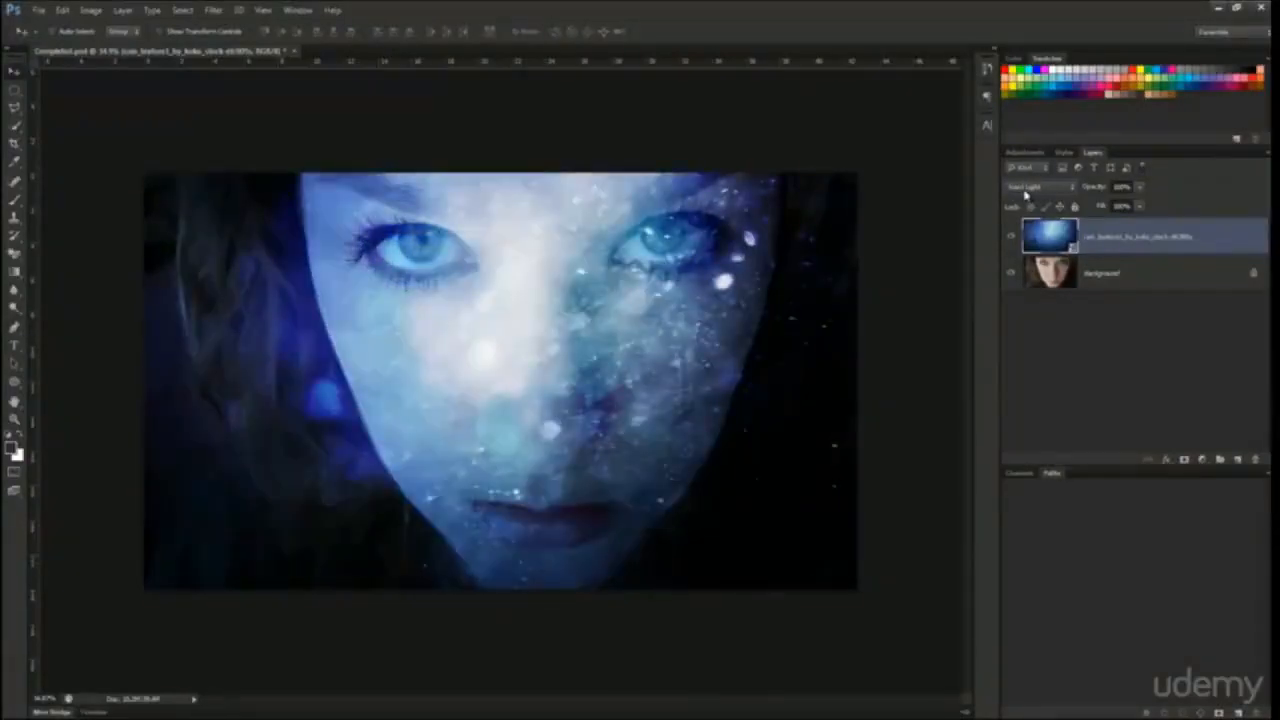
# - Try the rain texture layer with blend modes from Multiply through Darker Color and Color Dodge to Linear Dodge (Add)
pyautogui.click(1025, 195)
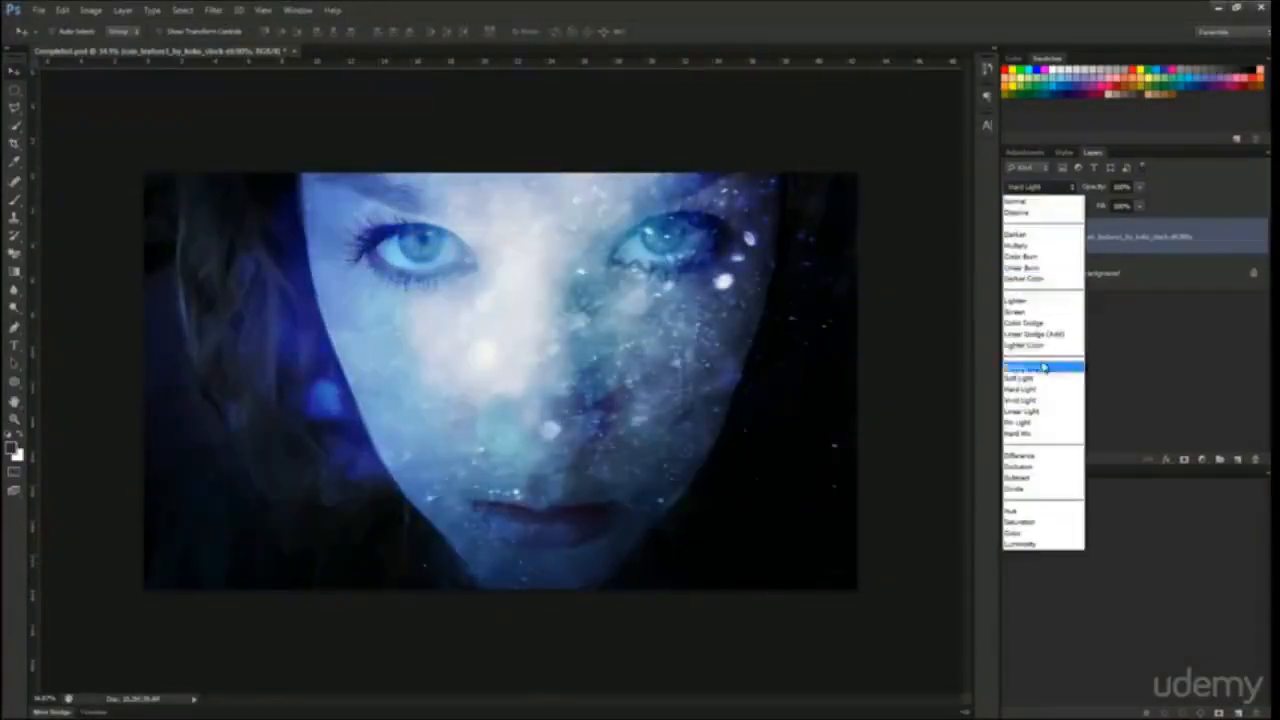
pyautogui.click(1030, 245)
pyautogui.scroll(-4, 1054, 188)
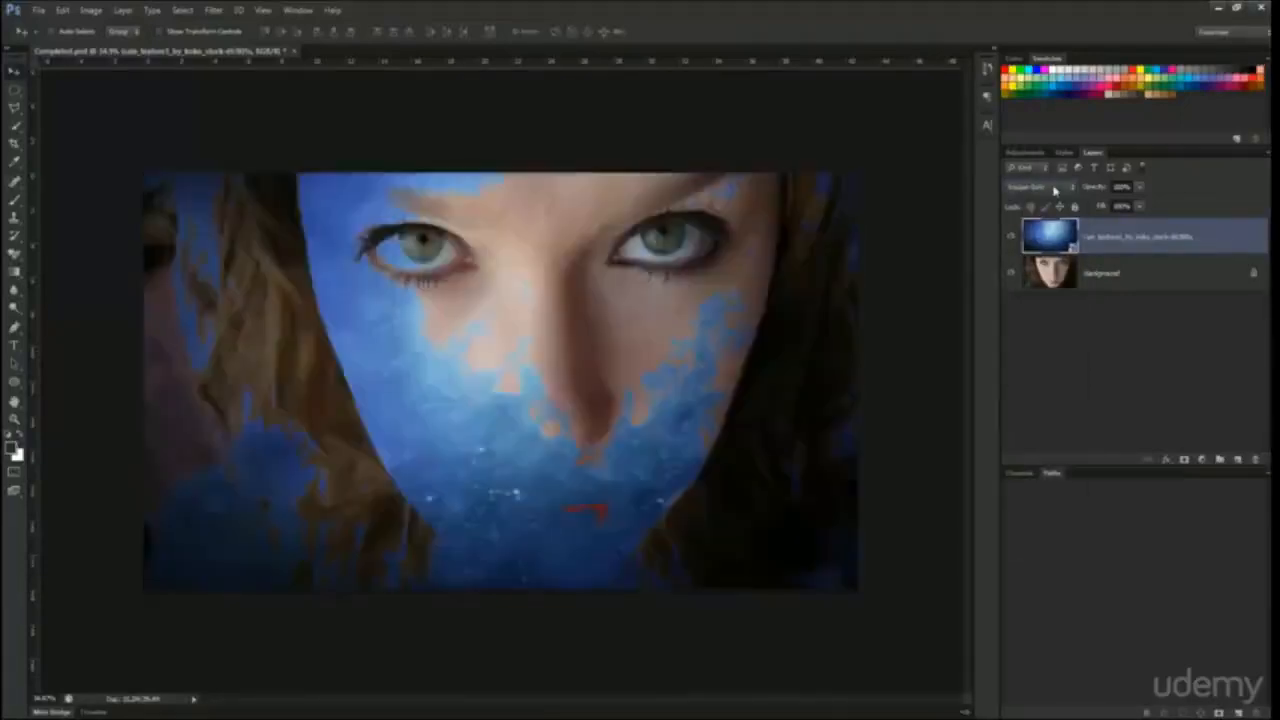
pyautogui.scroll(-1, 1054, 188)
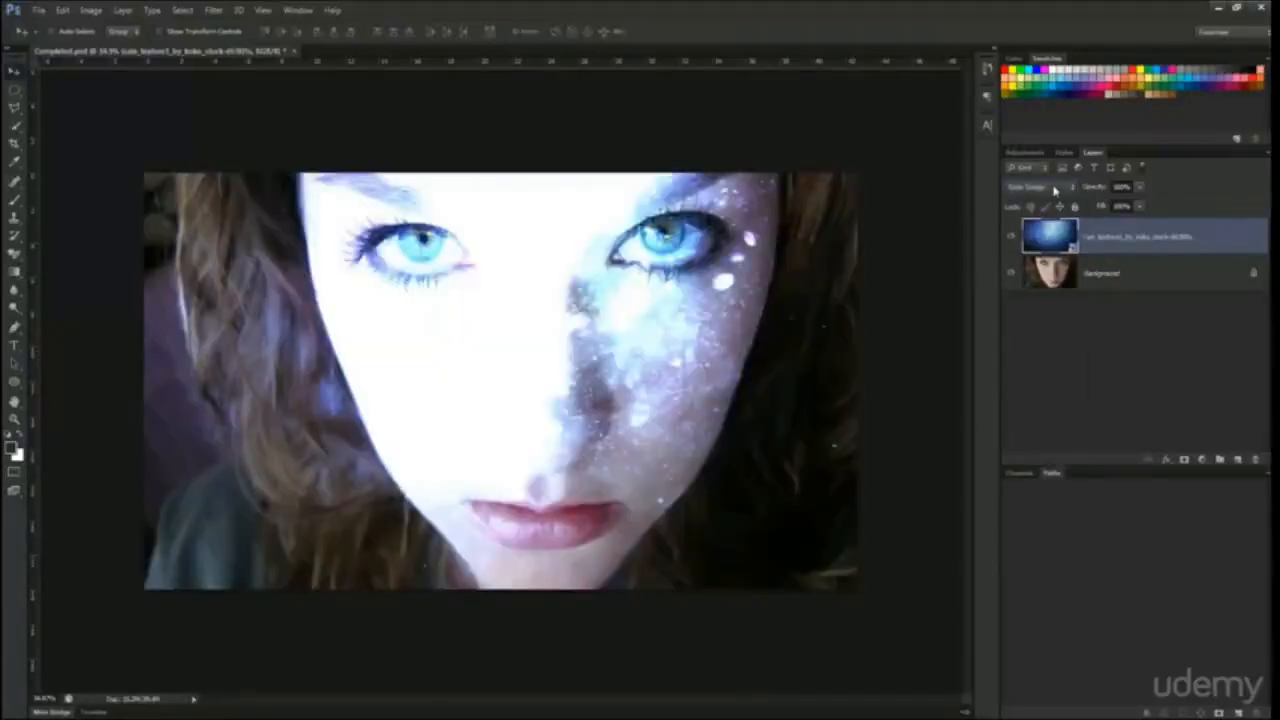
pyautogui.scroll(-1, 1054, 190)
pyautogui.click(1055, 189)
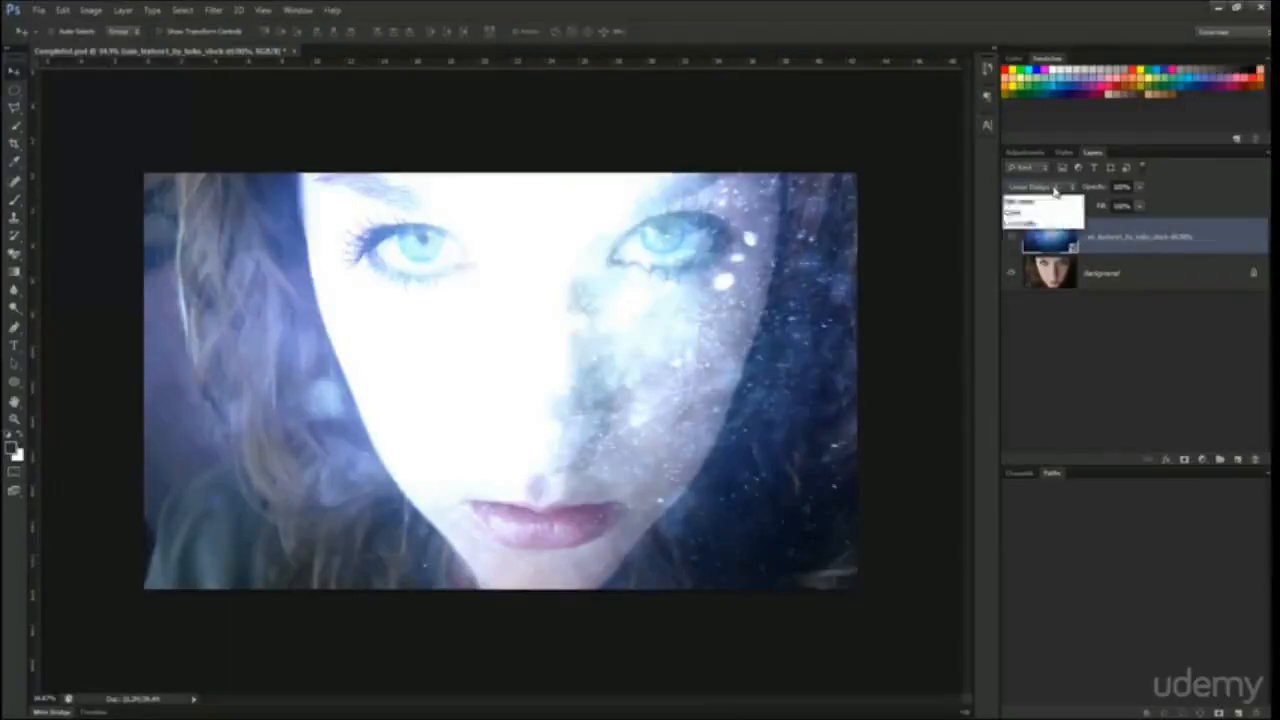
# - Set the rain texture layer's blend mode back to Normal
pyautogui.click(1030, 205)
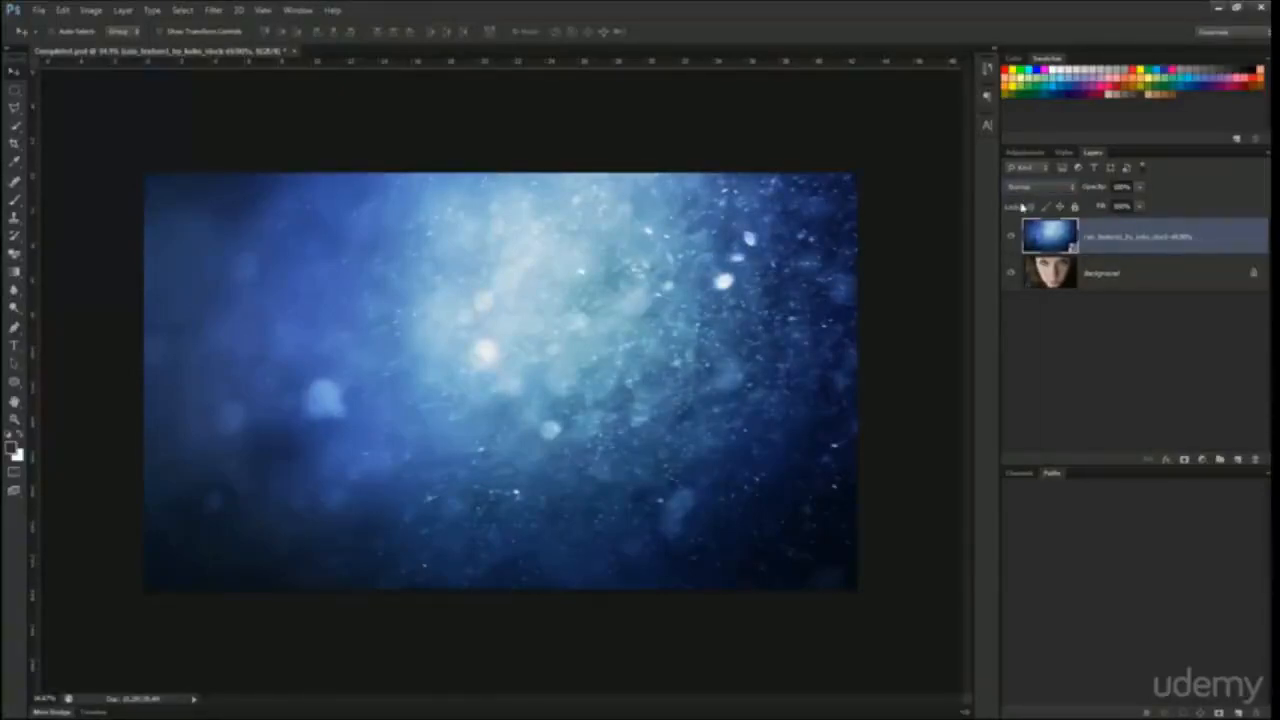
pyautogui.click(1035, 187)
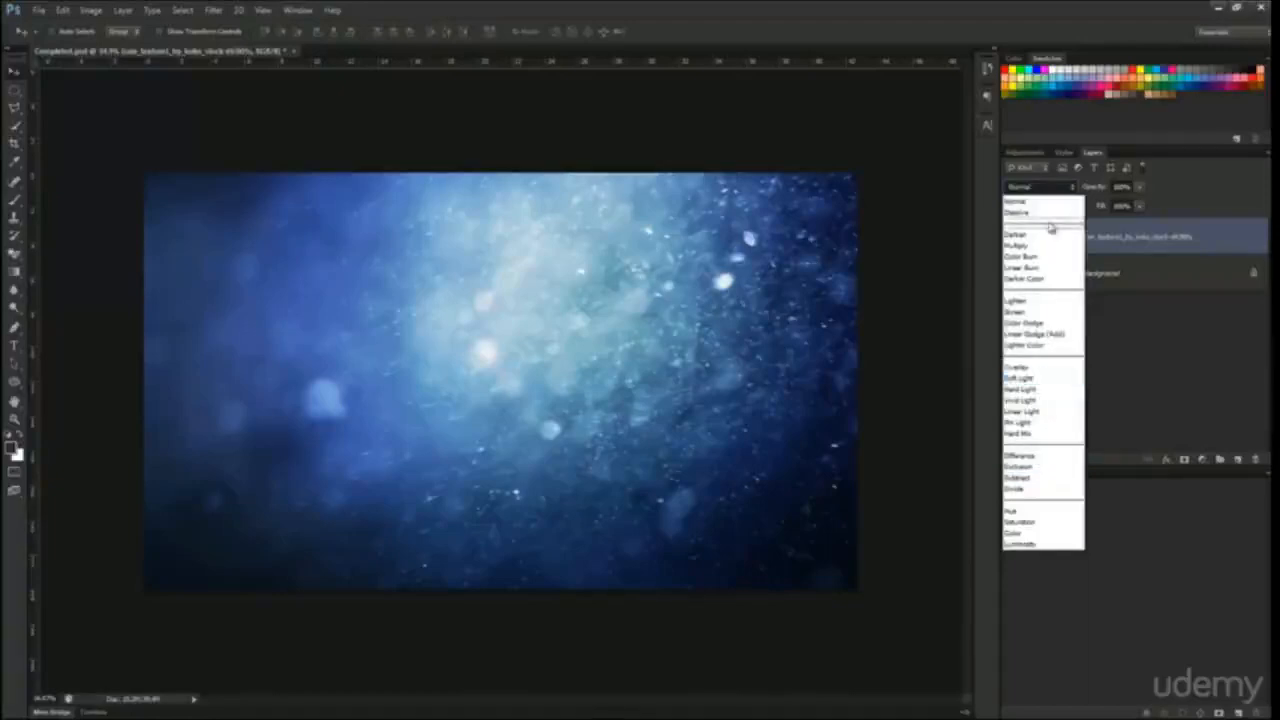
pyautogui.click(1162, 226)
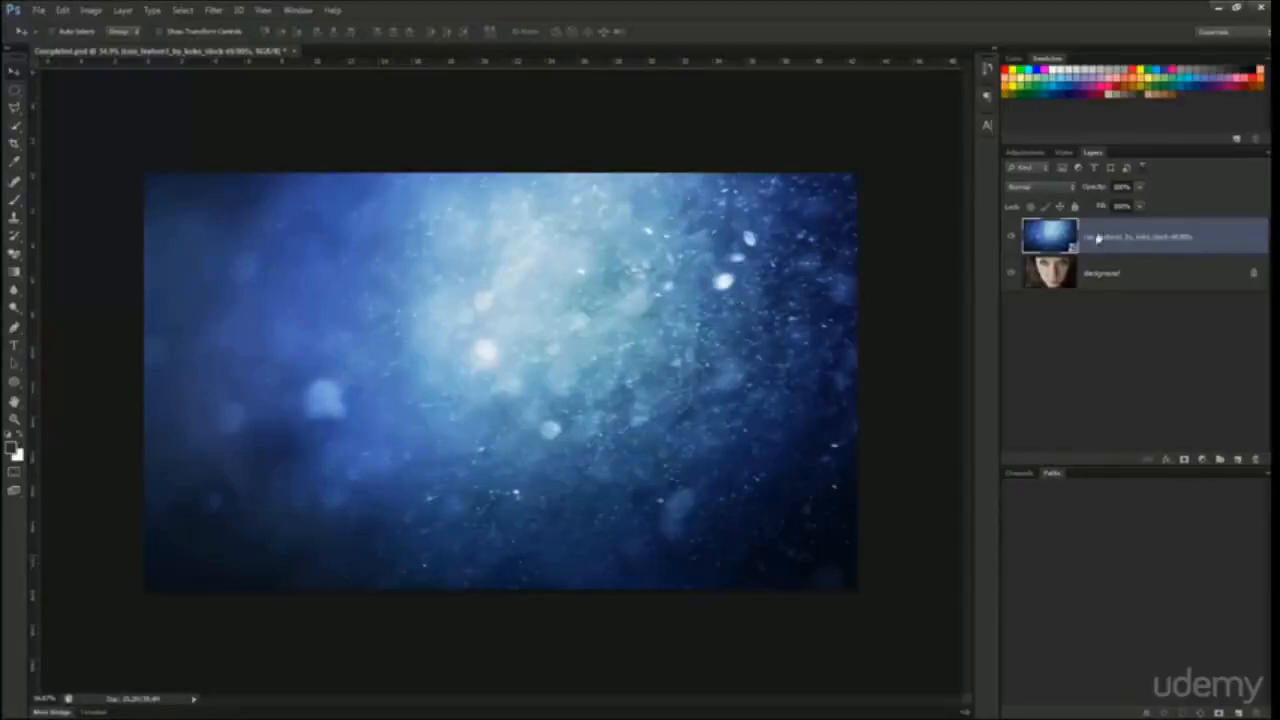
# - Compare the Soft Light and Overlay blend modes on the rain texture layer, ending on Overlay
pyautogui.click(1042, 188)
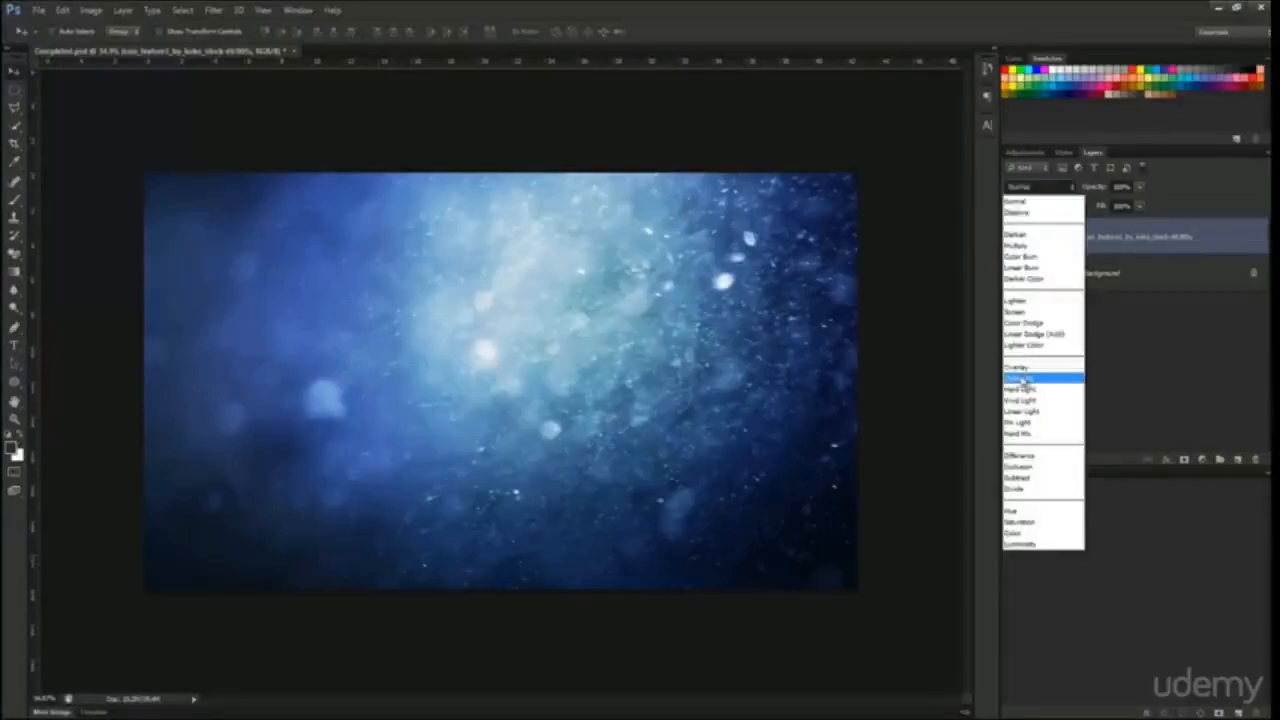
pyautogui.click(1022, 374)
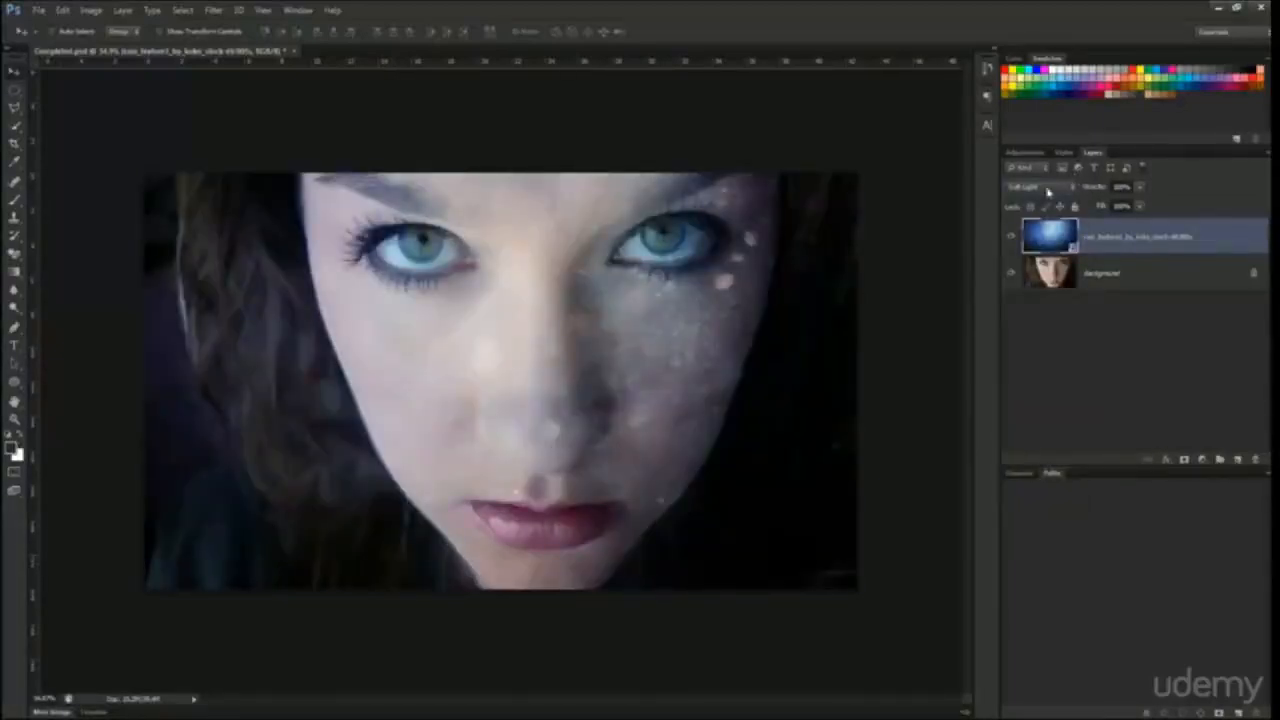
pyautogui.scroll(1, 1045, 195)
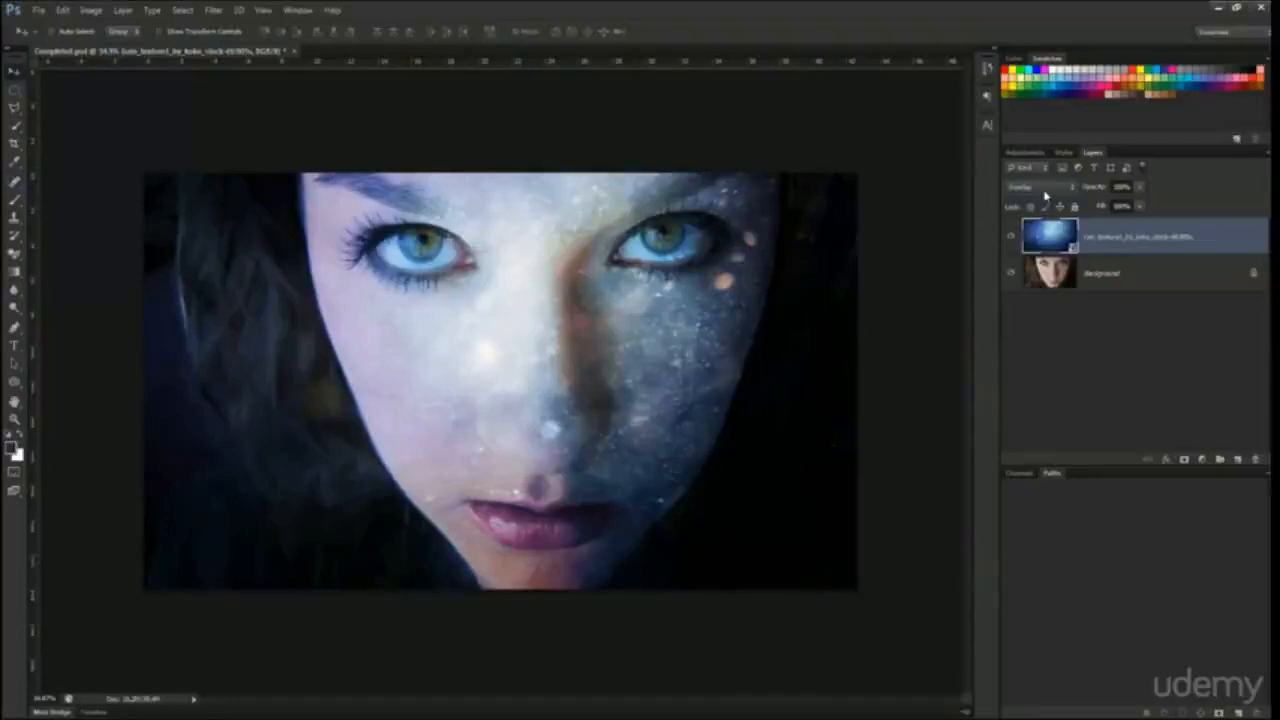
pyautogui.scroll(-1, 1045, 195)
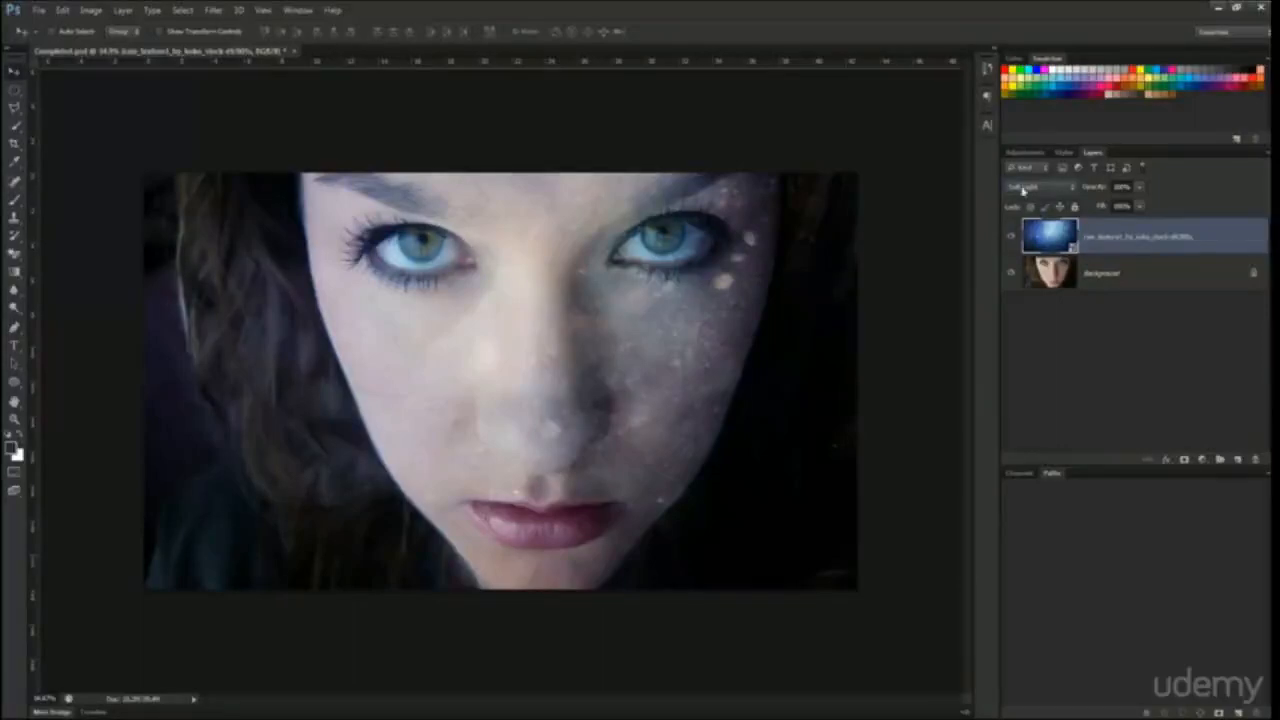
pyautogui.scroll(1, 1022, 190)
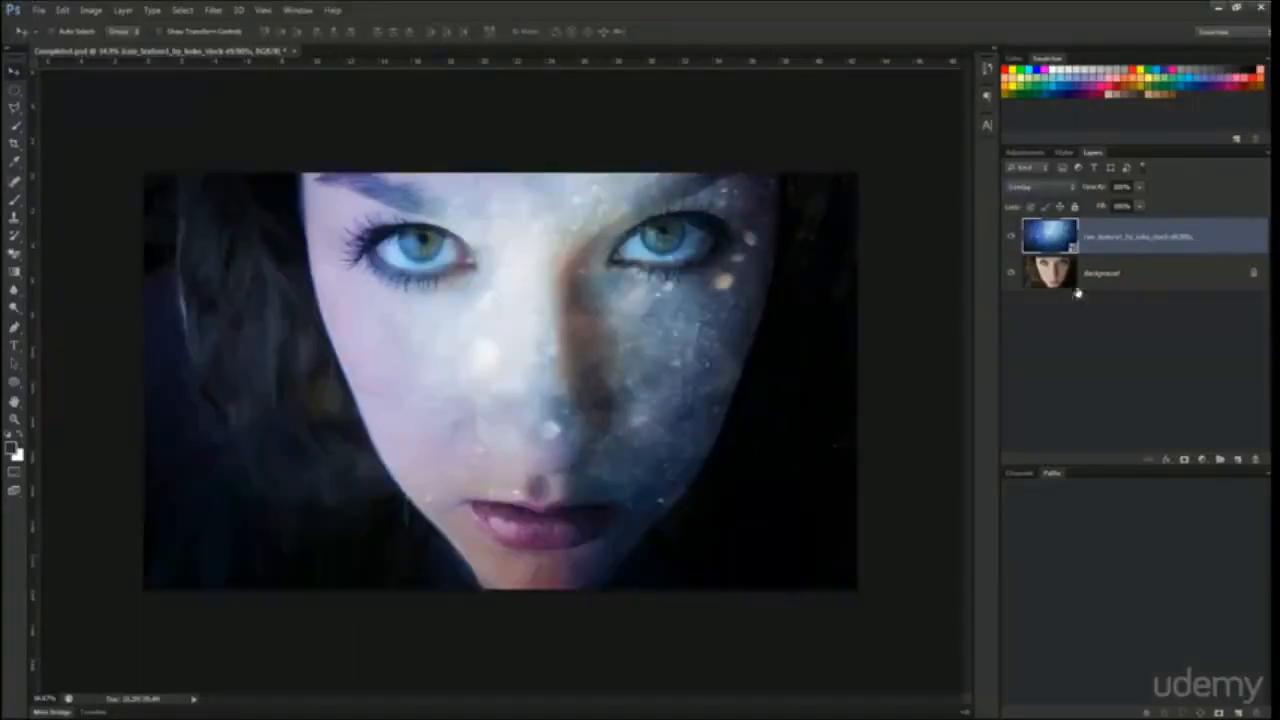
# - Cycle the rain texture layer through the darkening blend modes such as Color Burn, and on to Screen
pyautogui.click(1022, 186)
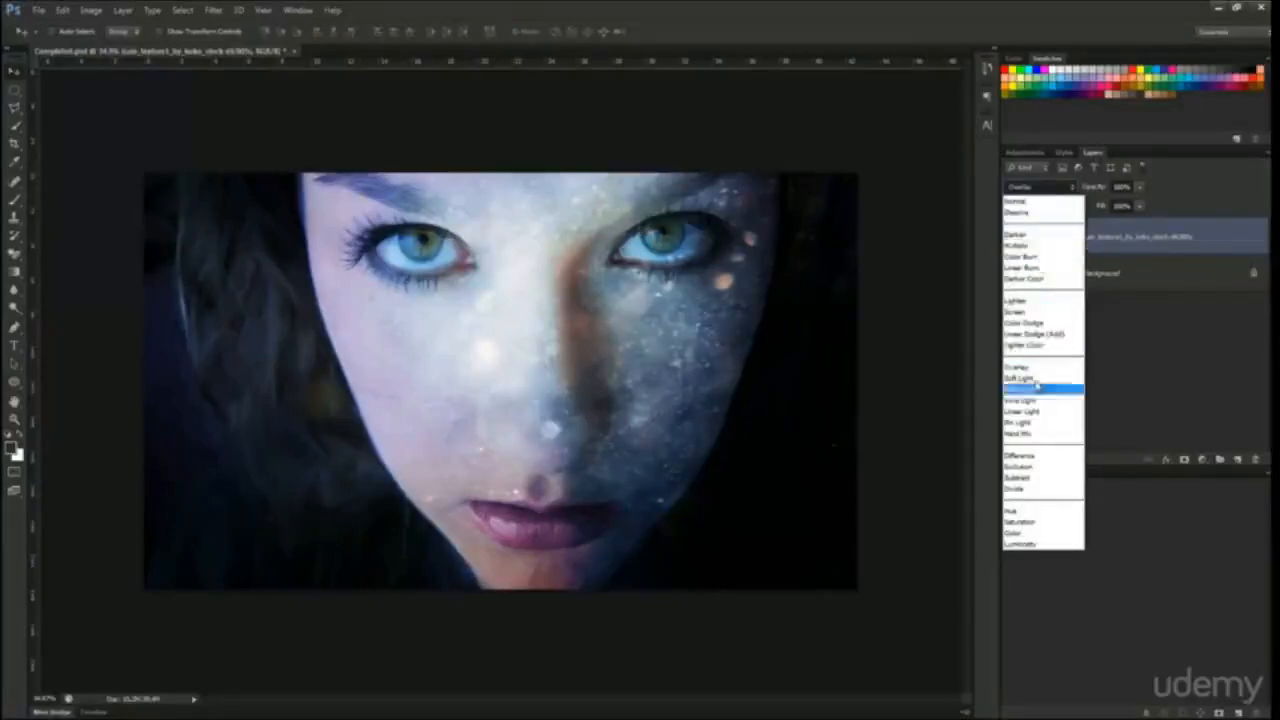
pyautogui.click(1036, 190)
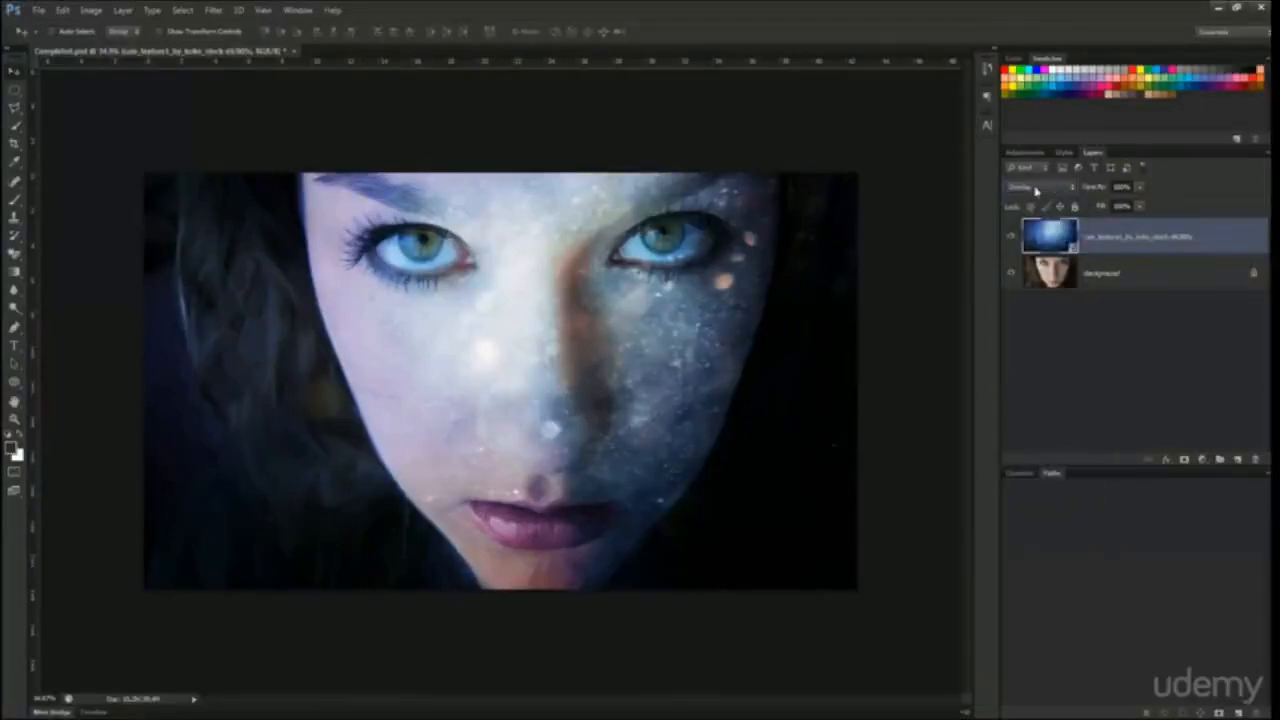
pyautogui.click(1036, 190)
pyautogui.press('Down')
pyautogui.press('Down')
pyautogui.press('Down')
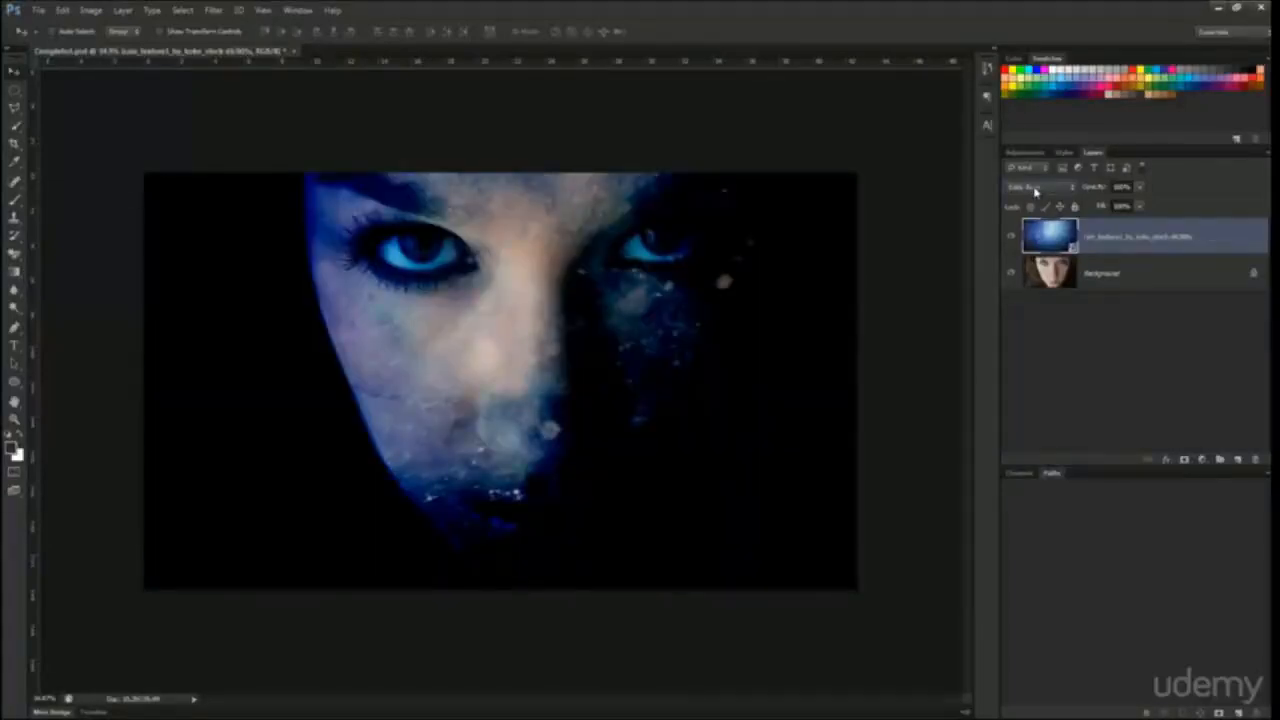
pyautogui.press('Down')
pyautogui.press('Down')
pyautogui.press('Down')
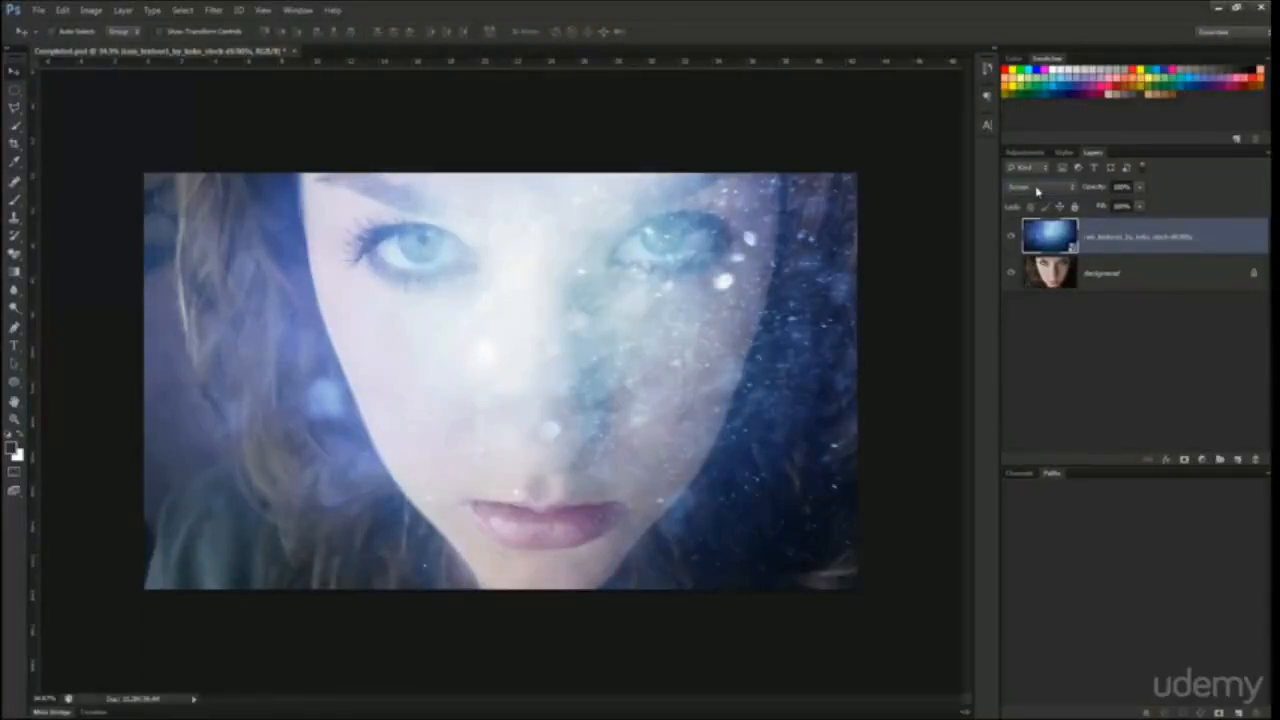
pyautogui.click(1037, 188)
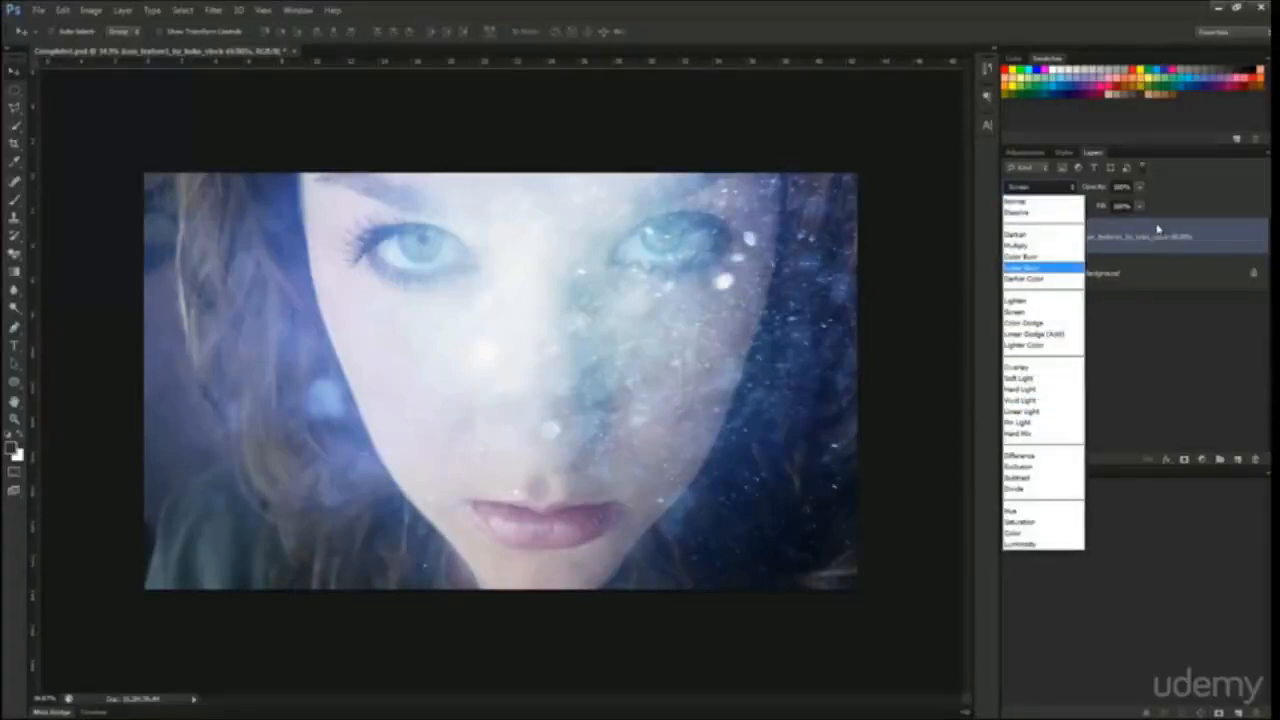
pyautogui.press('Up')
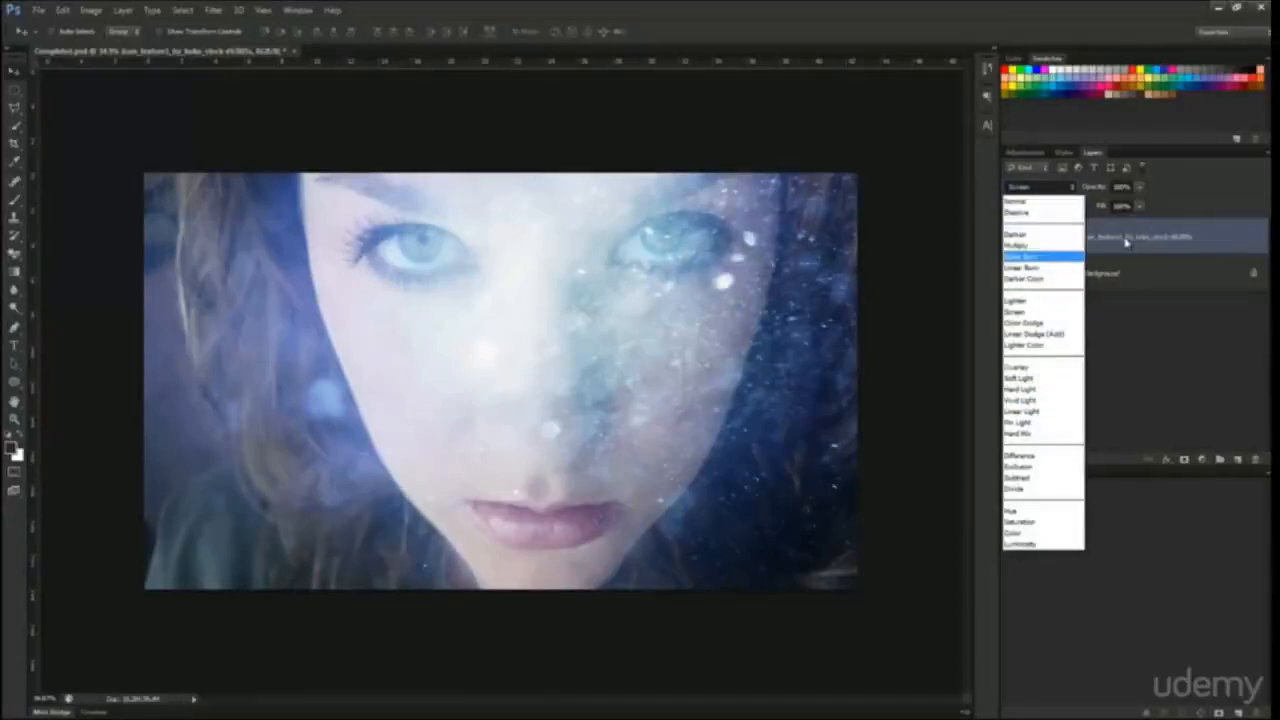
pyautogui.press('Escape')
pyautogui.press('F9')
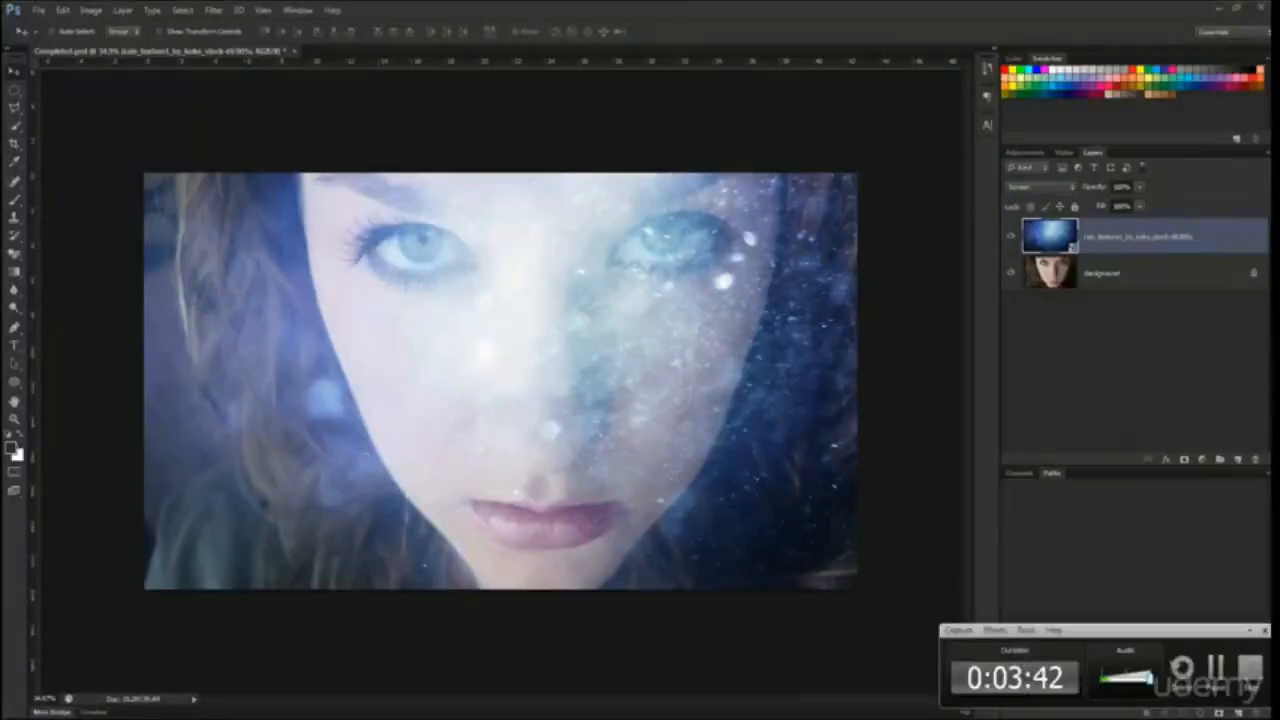
pyautogui.press('F9')
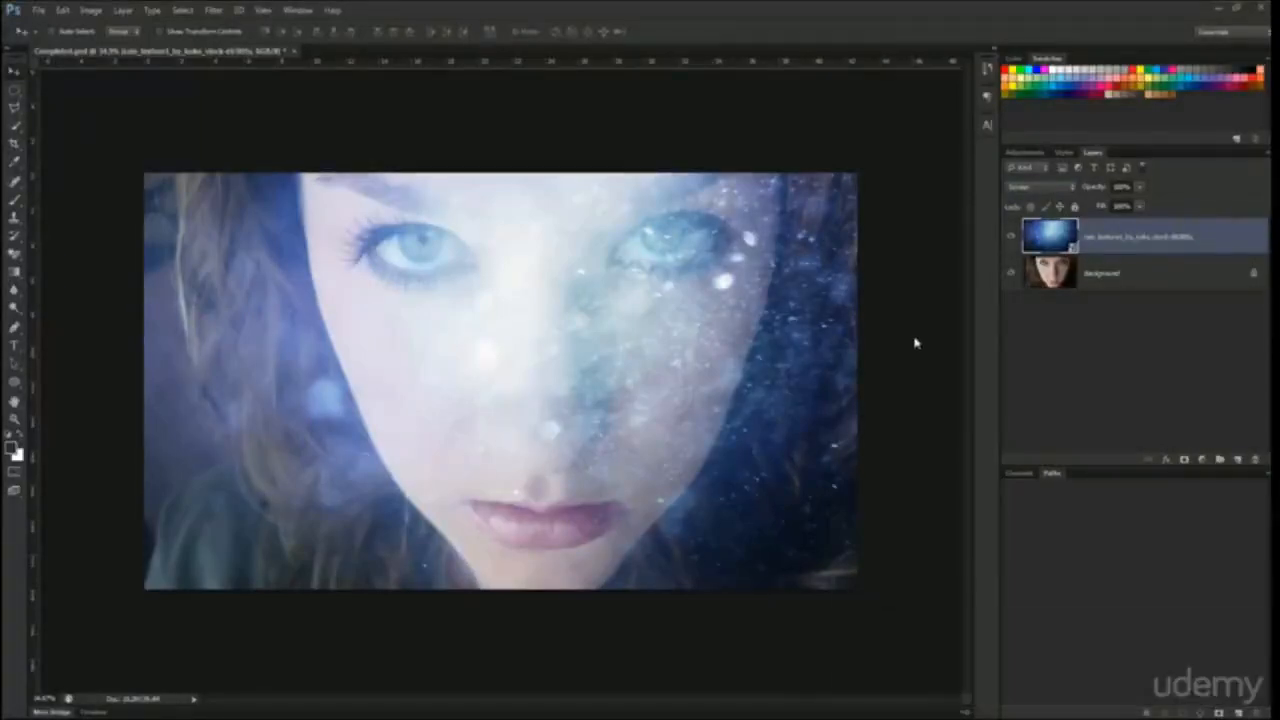
# - Try the rain texture layer with Screen, and from Soft Light through the other contrast blend modes to Hard Mix
pyautogui.click(1048, 187)
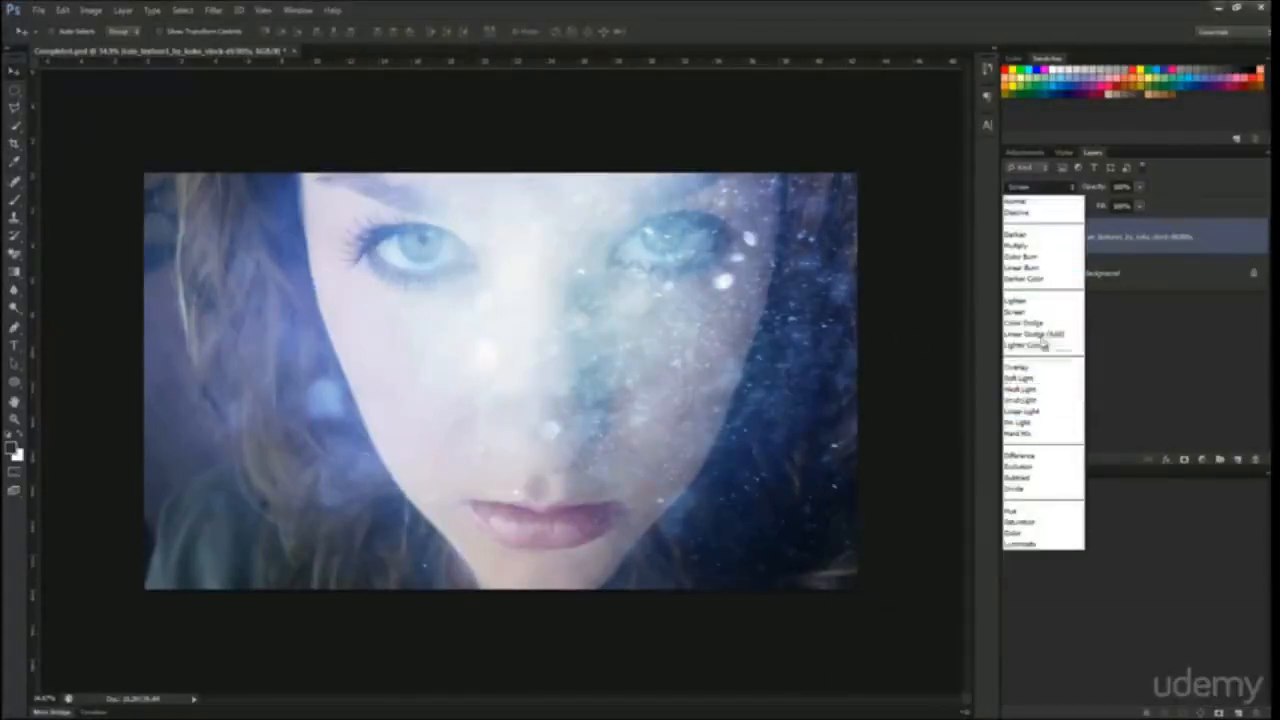
pyautogui.click(1025, 311)
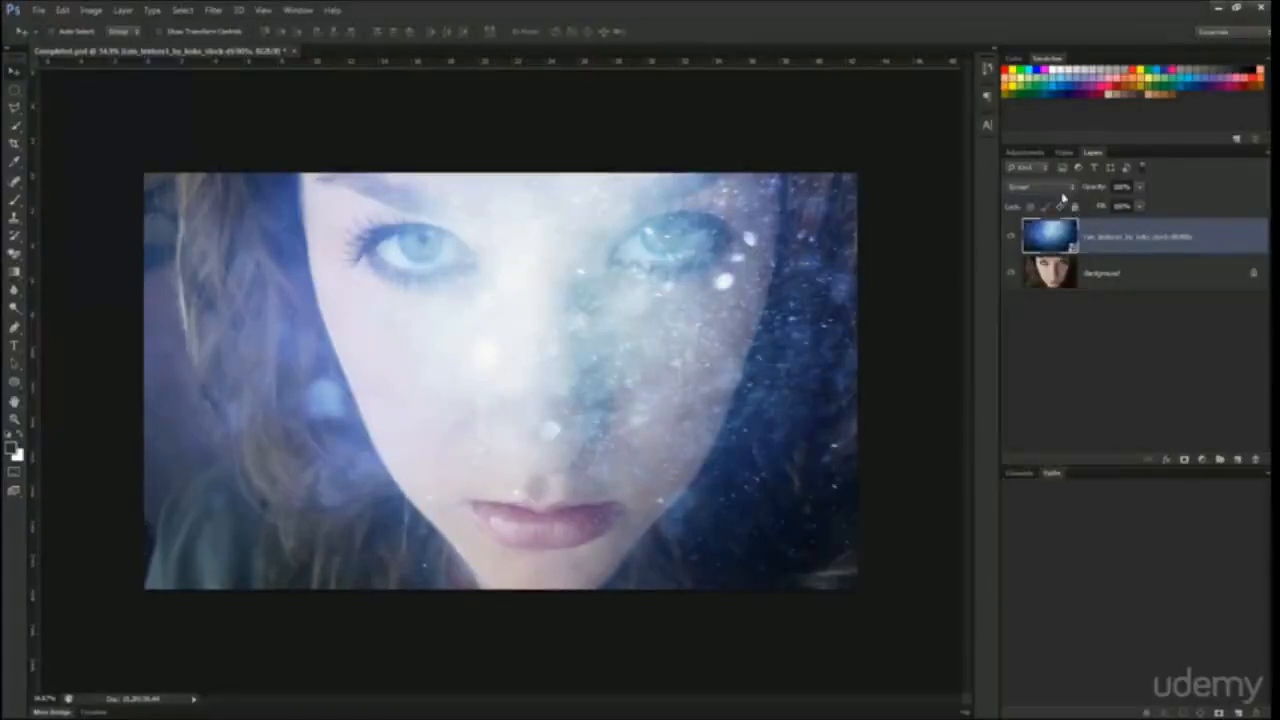
pyautogui.click(1050, 188)
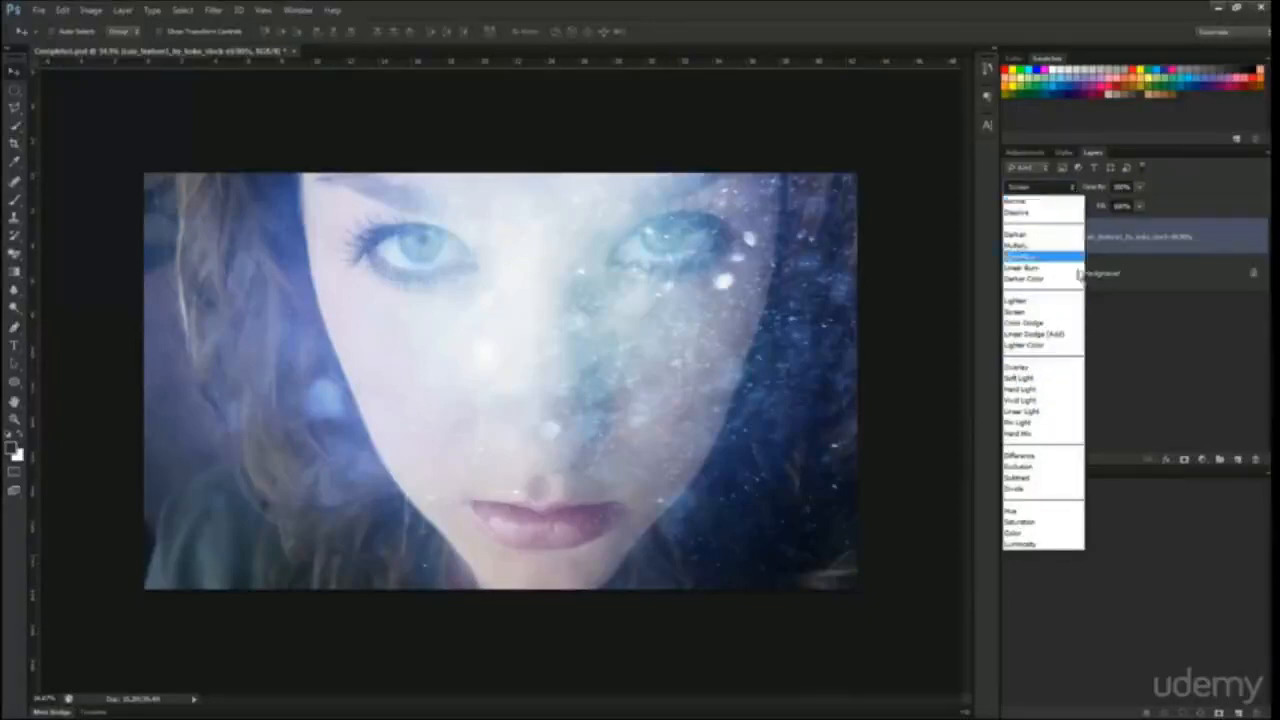
pyautogui.click(1031, 380)
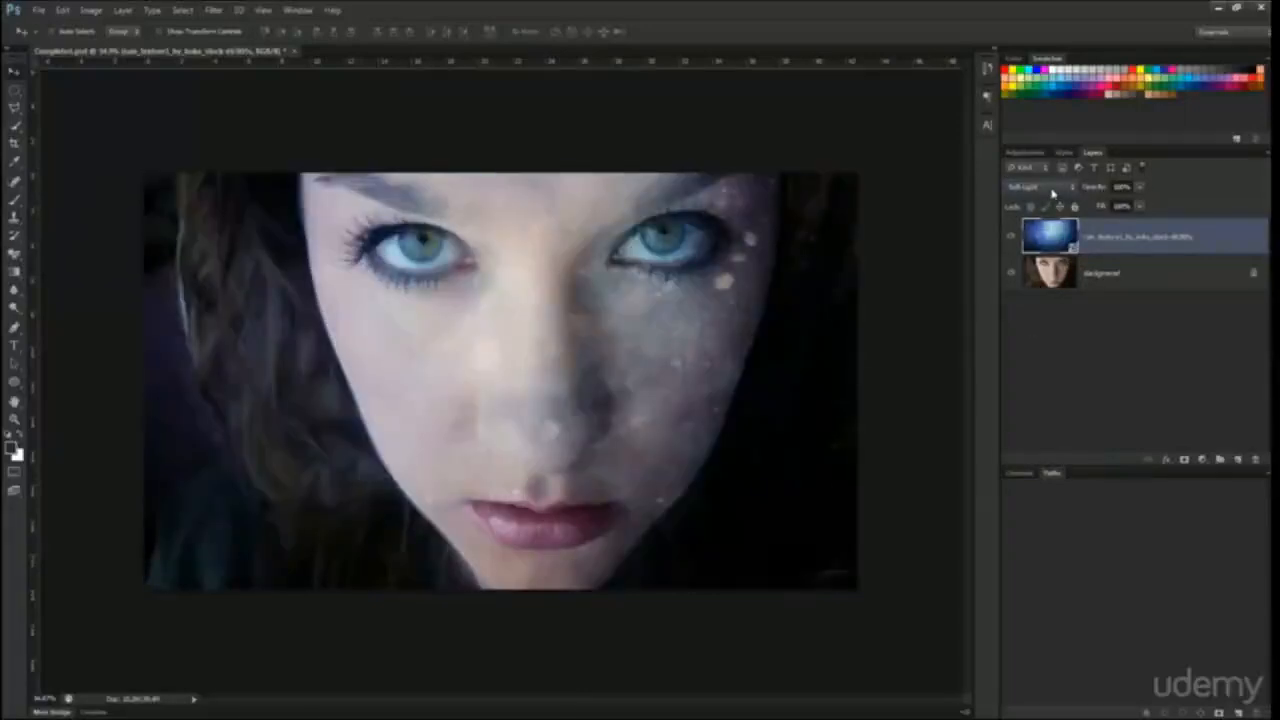
pyautogui.press('Down')
pyautogui.press('Down')
pyautogui.press('Down')
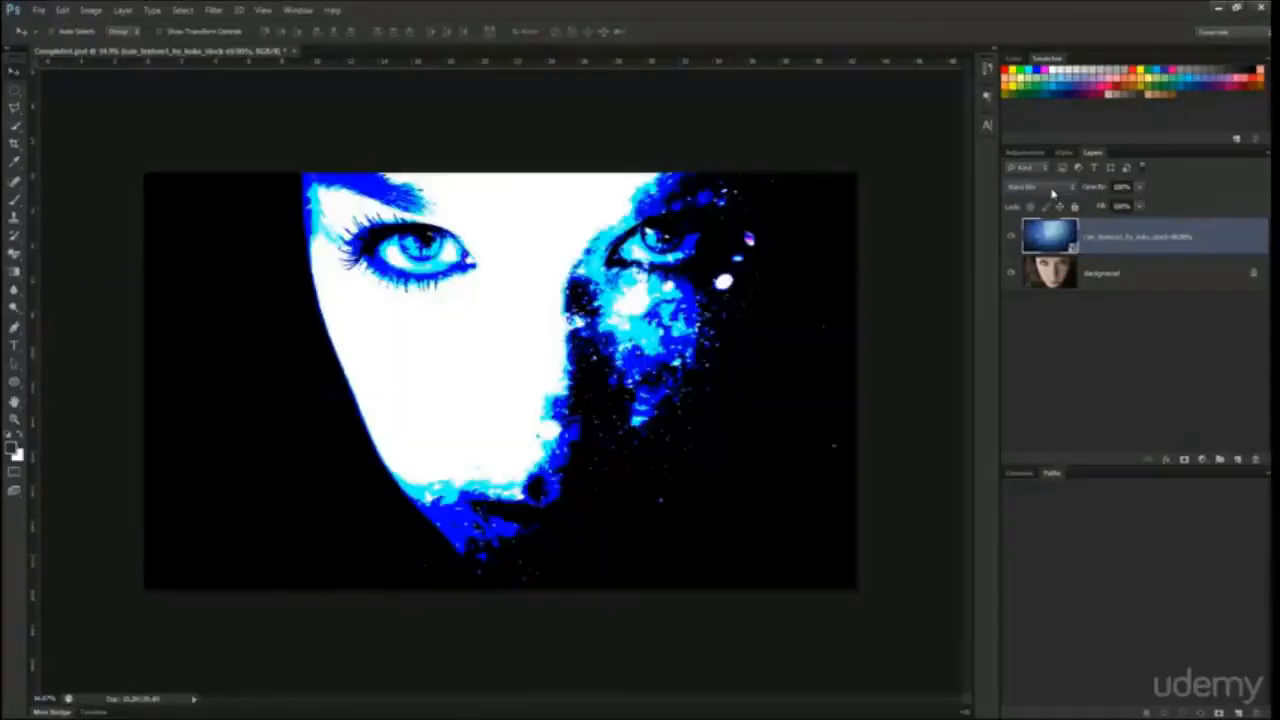
# - Return the rain texture layer to the Normal blend mode
pyautogui.click(1048, 188)
pyautogui.click(1052, 202)
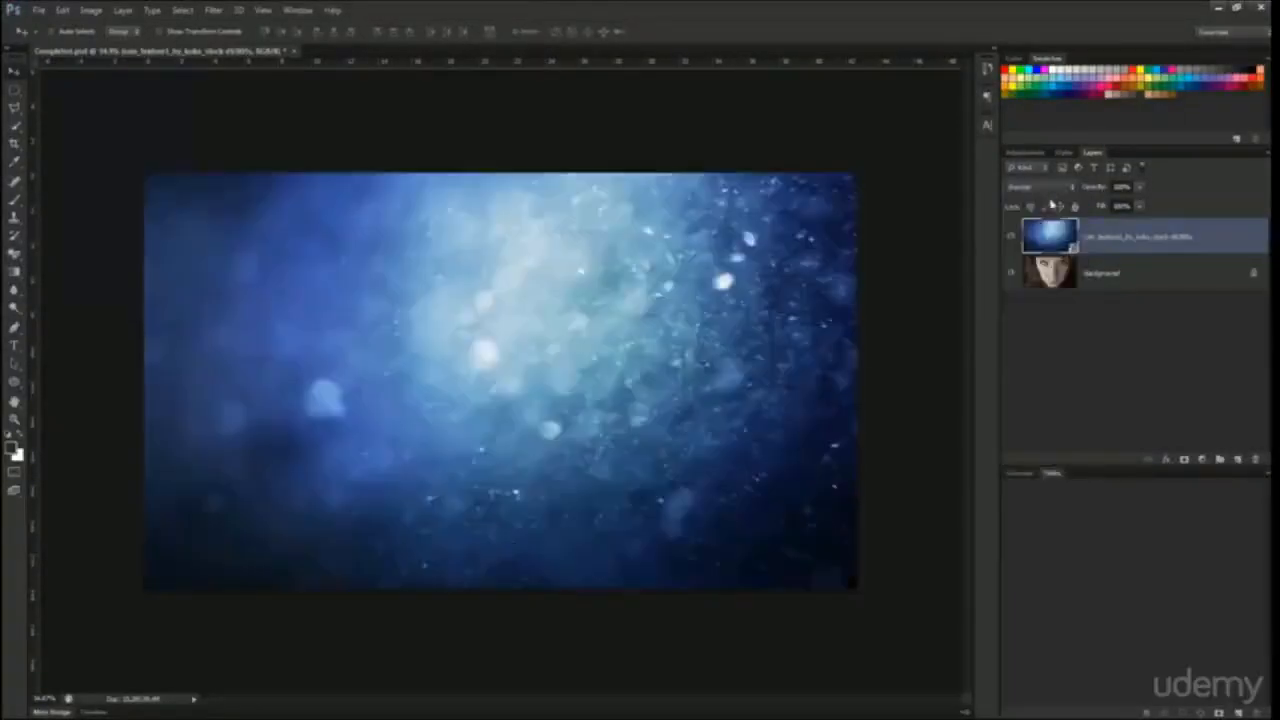
pyautogui.click(1050, 190)
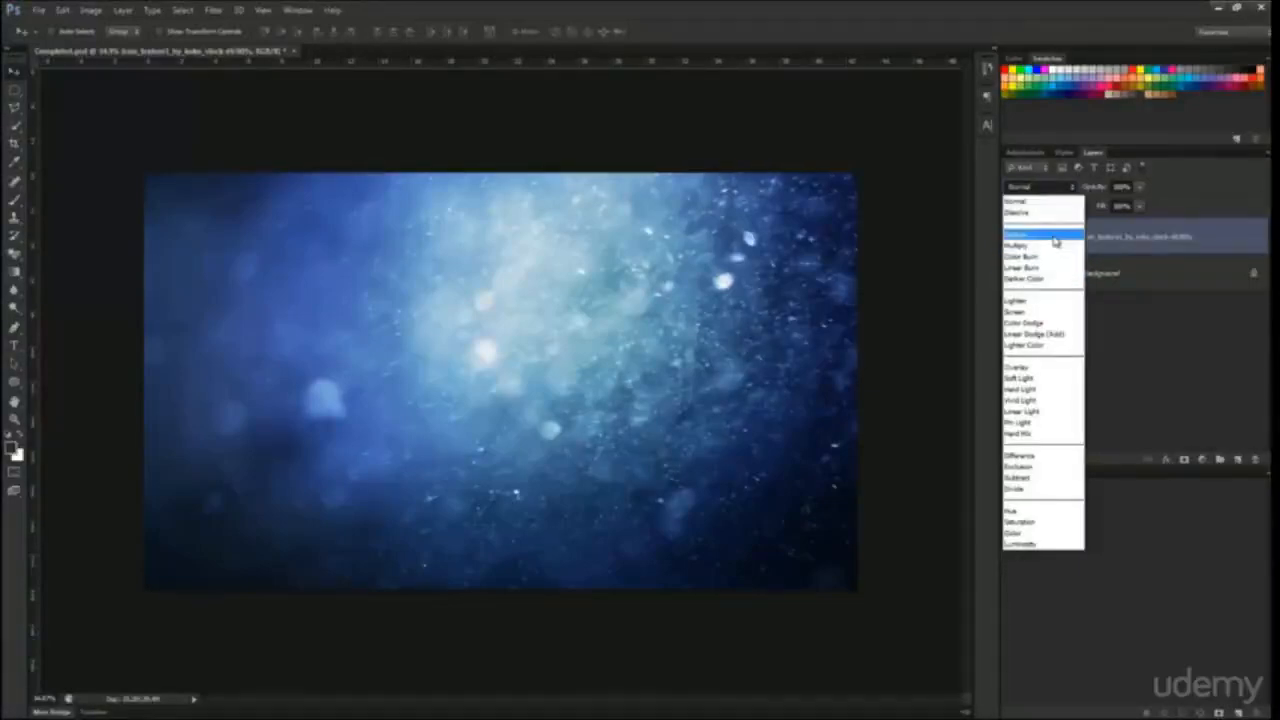
pyautogui.click(1100, 245)
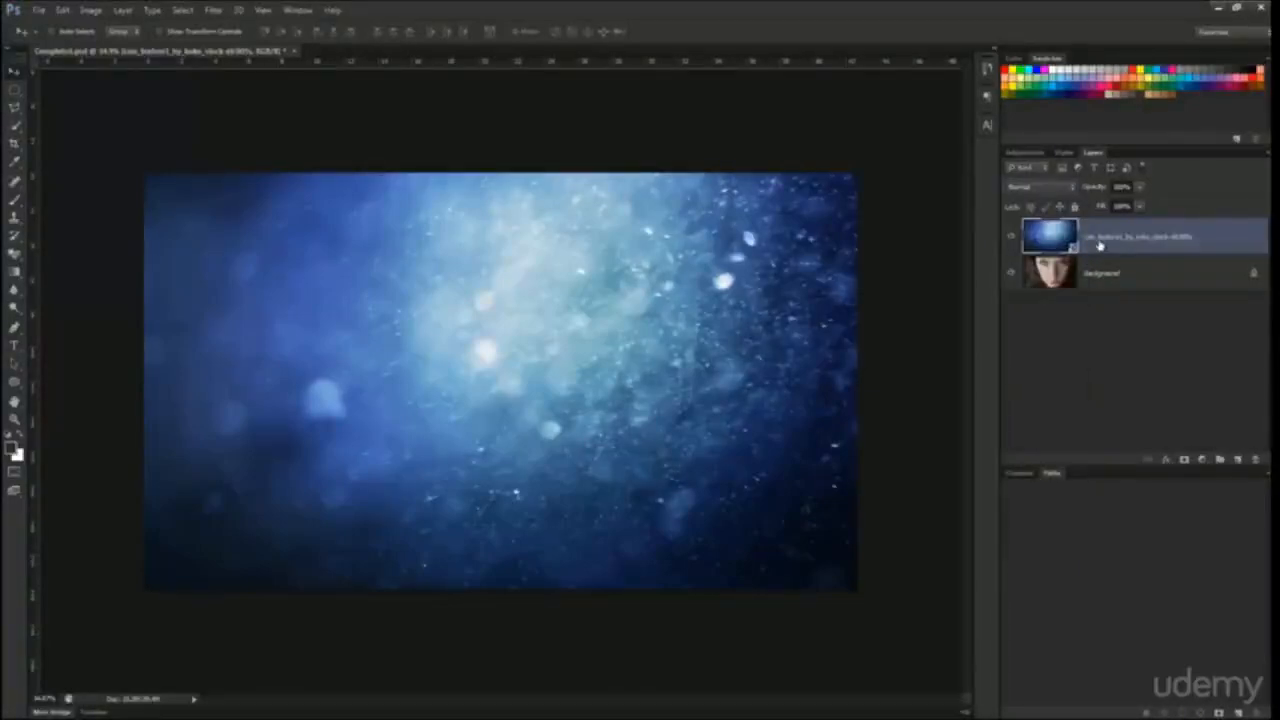
# - Try the Linear Burn, Darker Color and Color Burn blend modes on the rain texture layer
pyautogui.click(1040, 187)
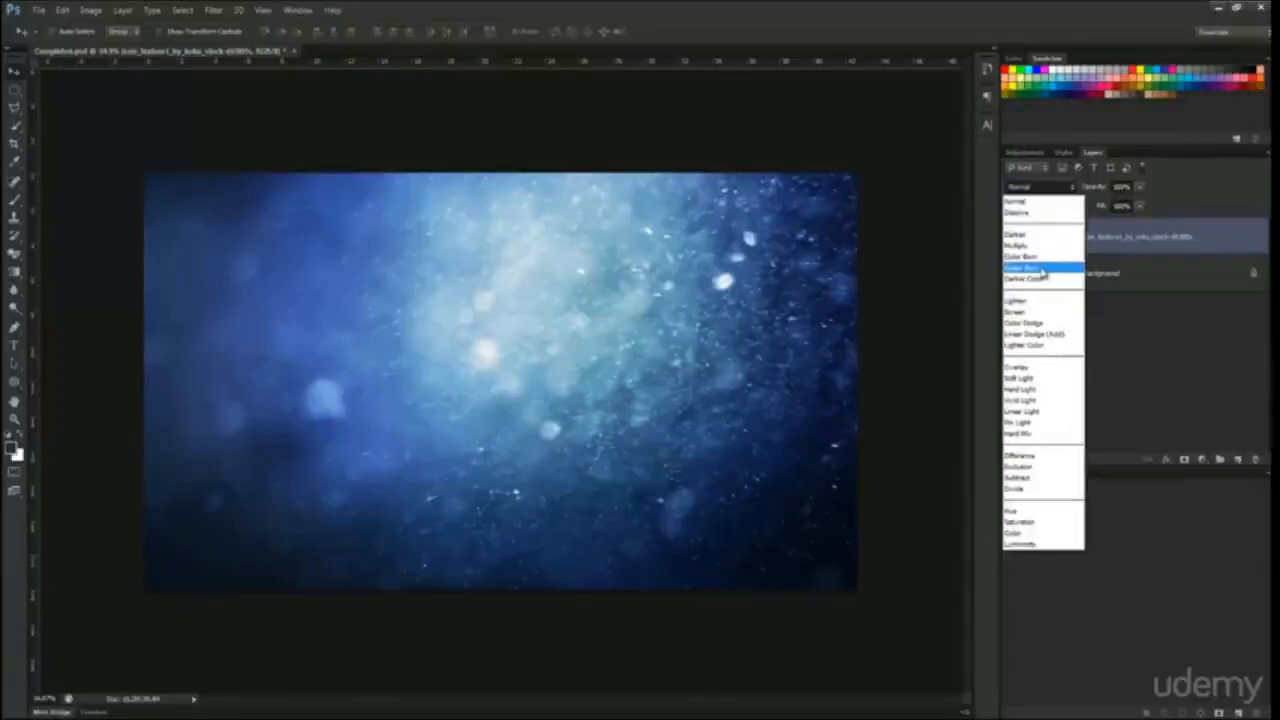
pyautogui.click(1040, 268)
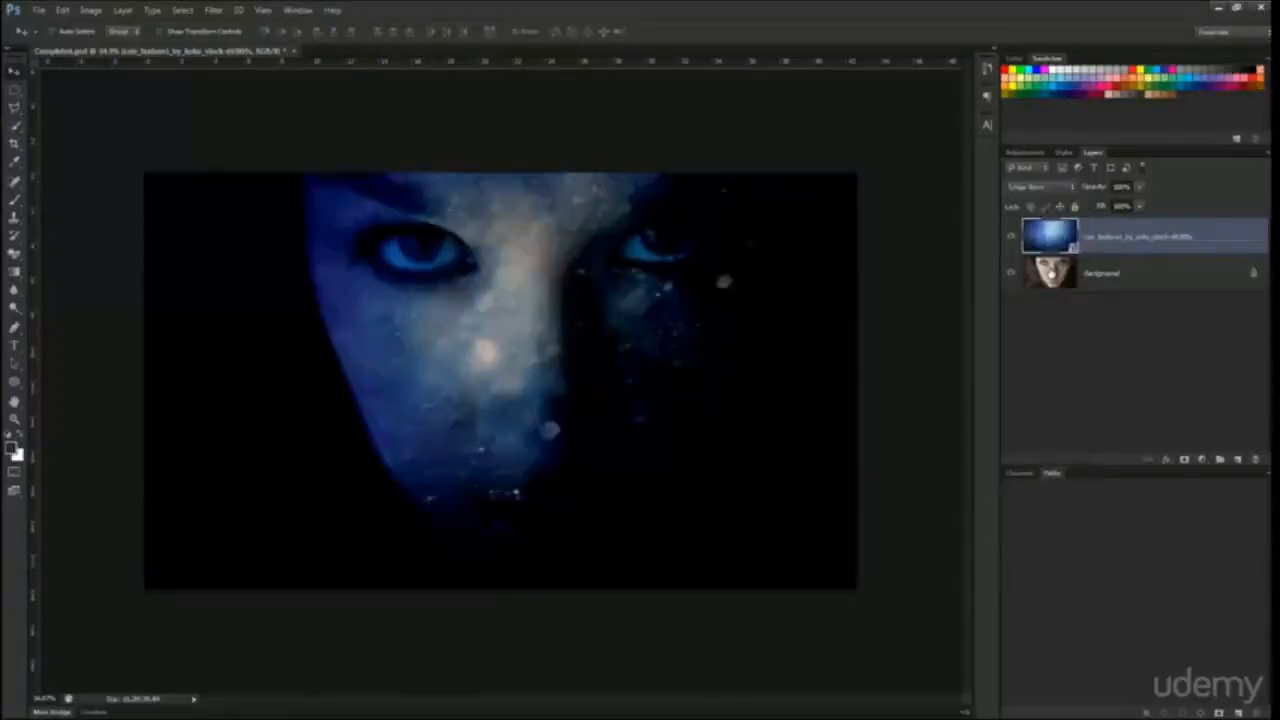
pyautogui.press('Down')
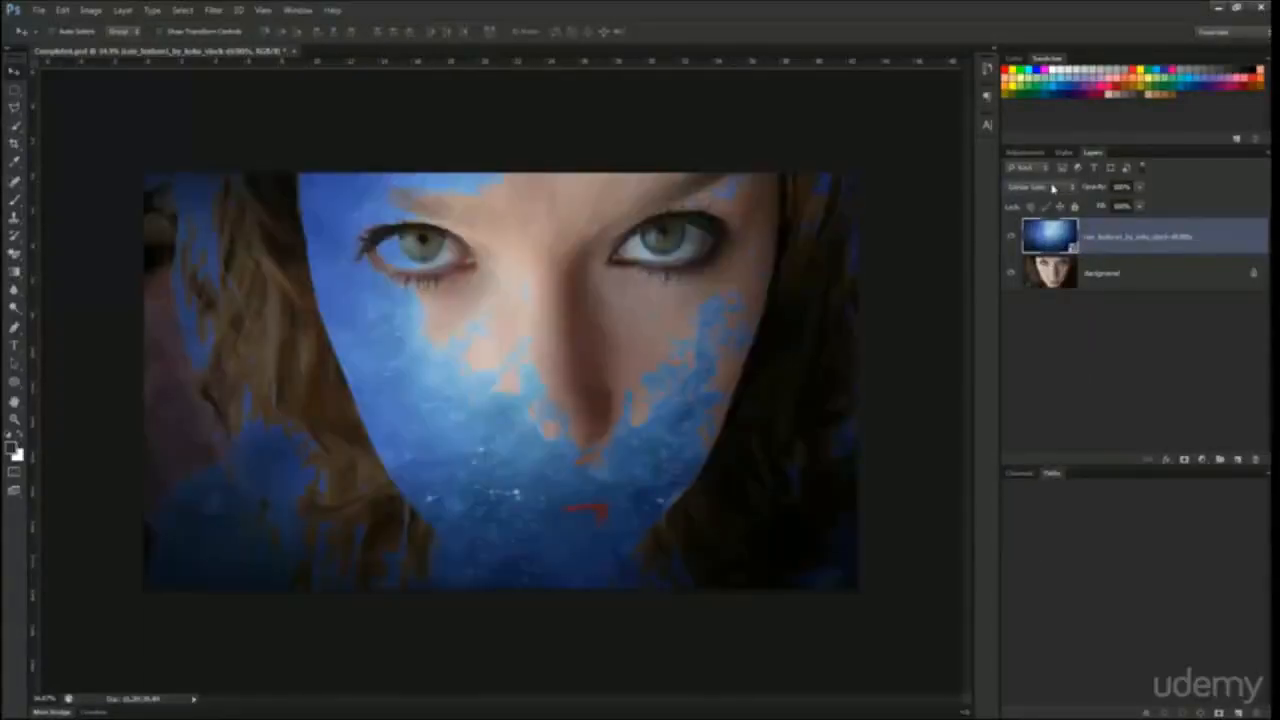
pyautogui.click(1052, 188)
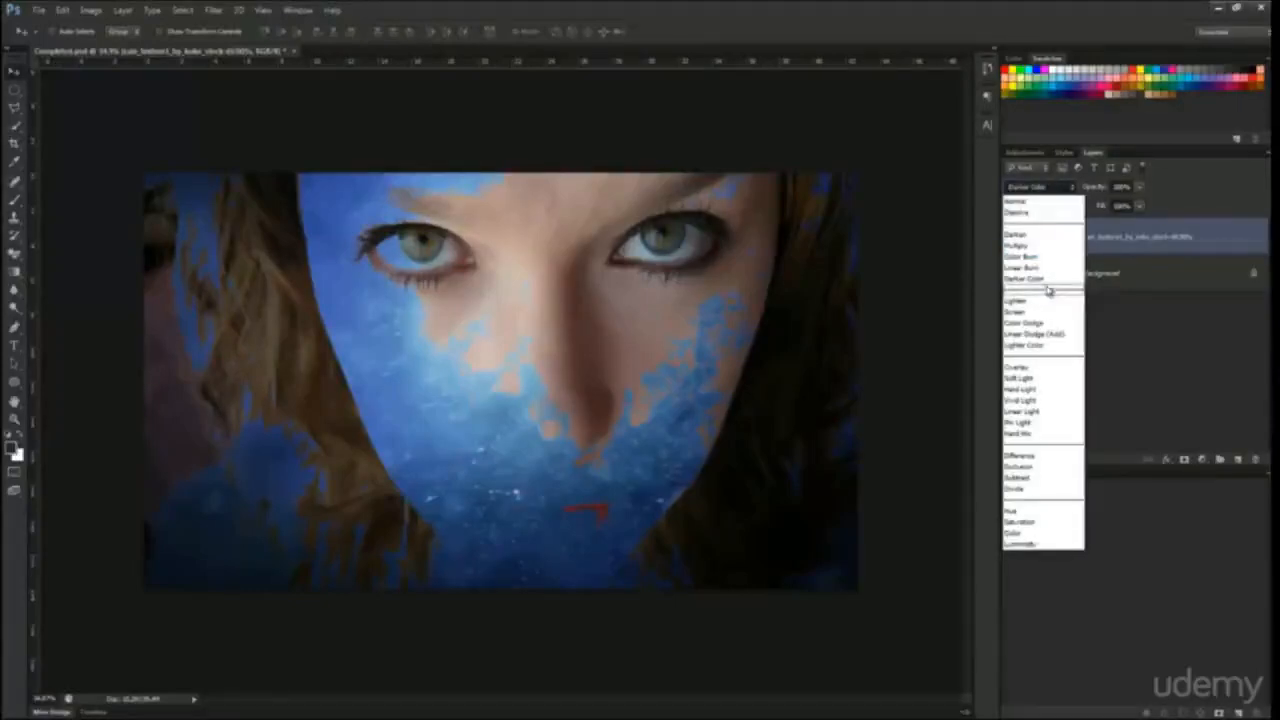
pyautogui.click(1045, 267)
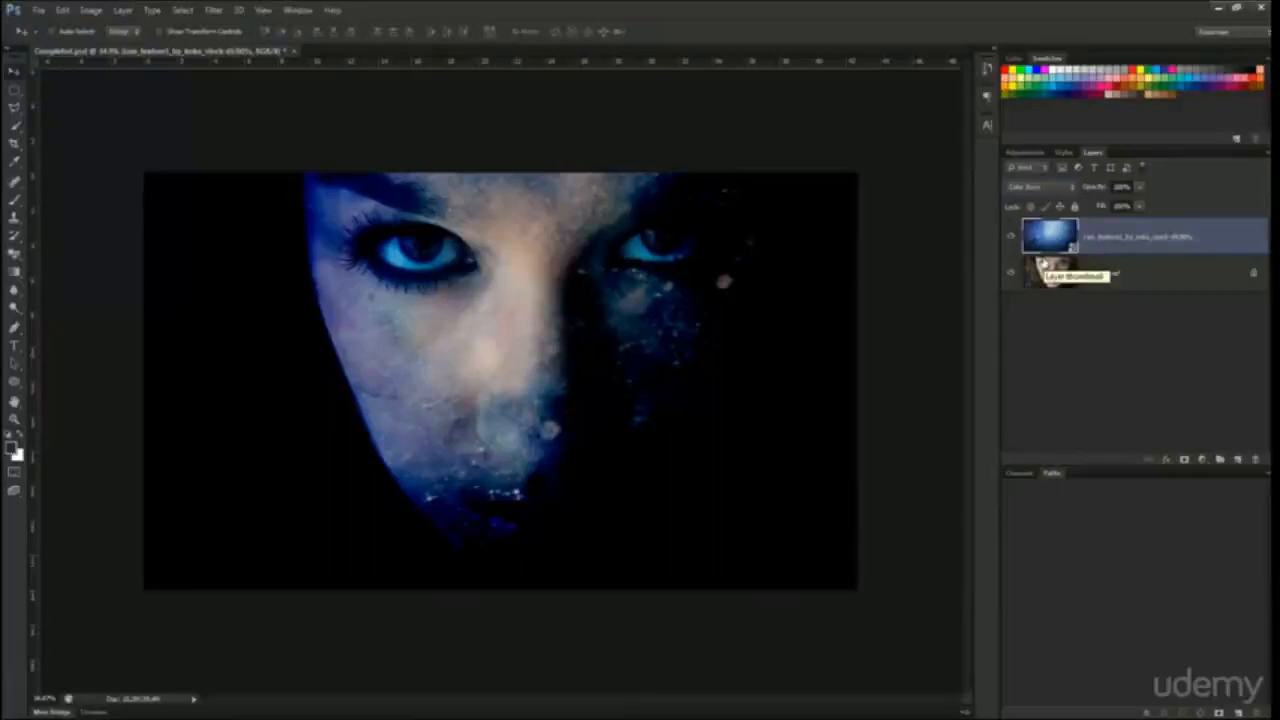
# - Reset the rain texture layer to Normal and try the Linear Dodge (Add) blend mode on it
pyautogui.click(1043, 188)
pyautogui.click(1040, 202)
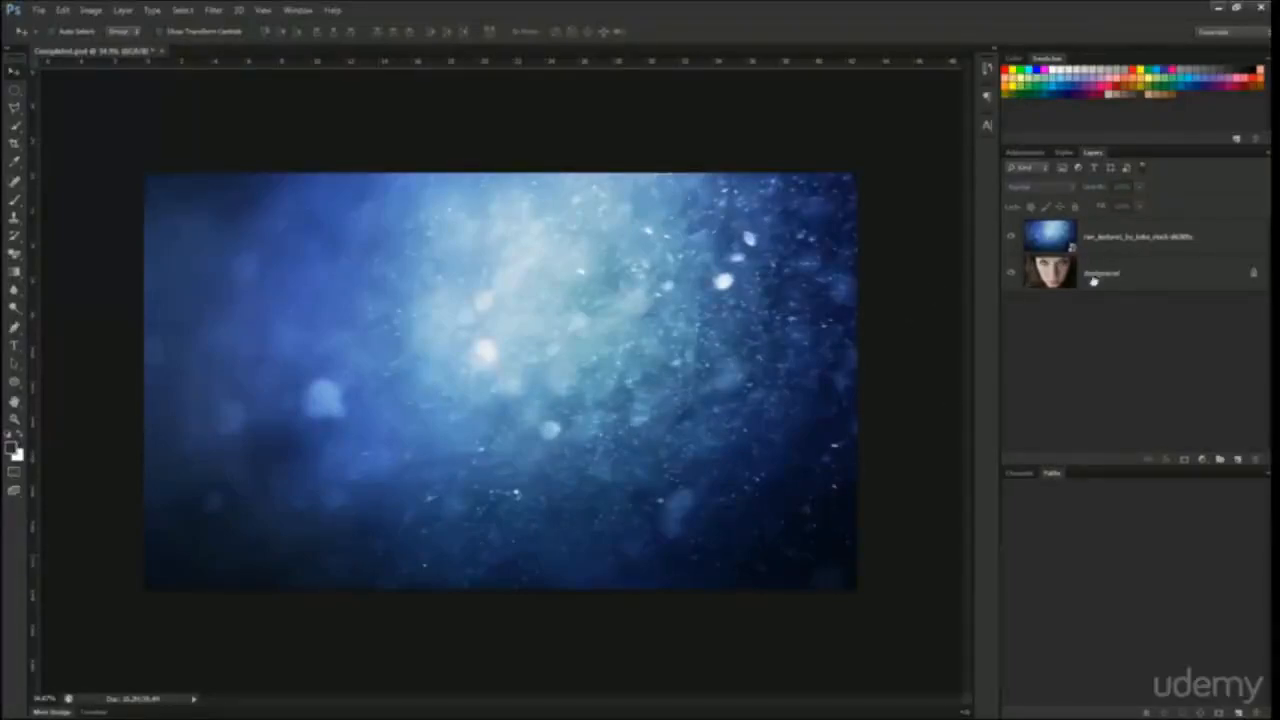
pyautogui.click(1075, 245)
pyautogui.click(1040, 187)
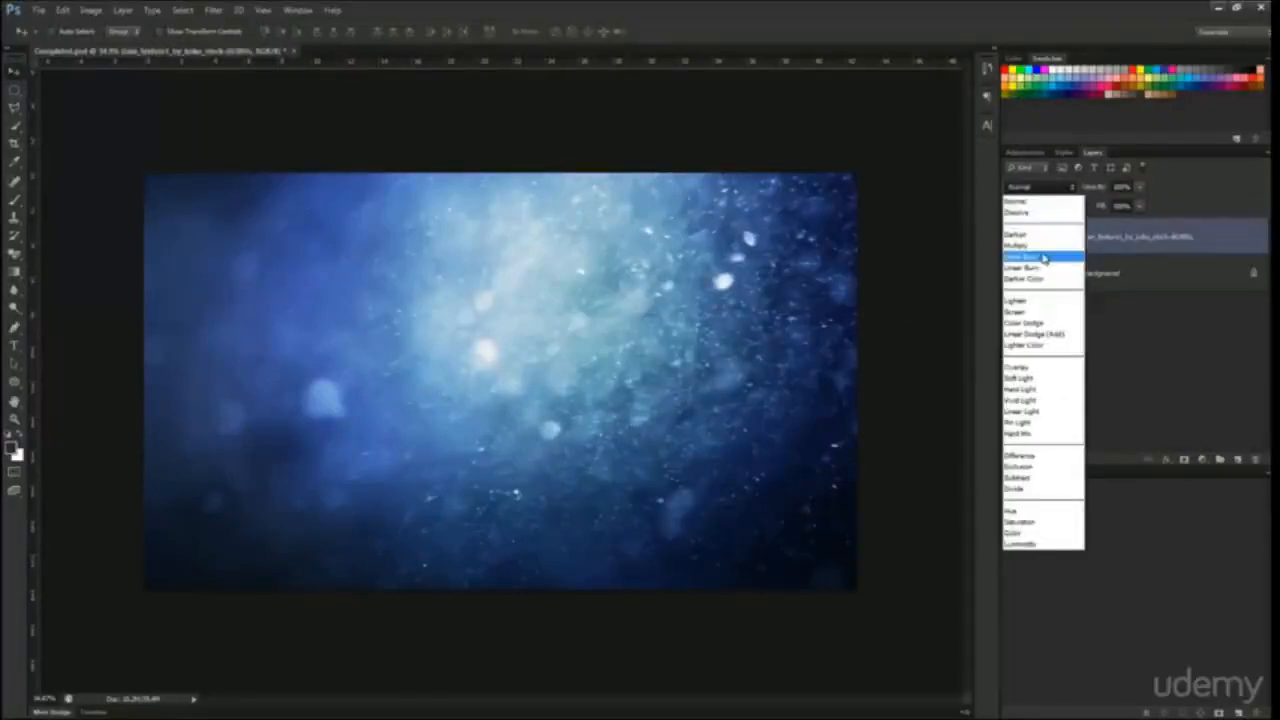
pyautogui.click(1045, 335)
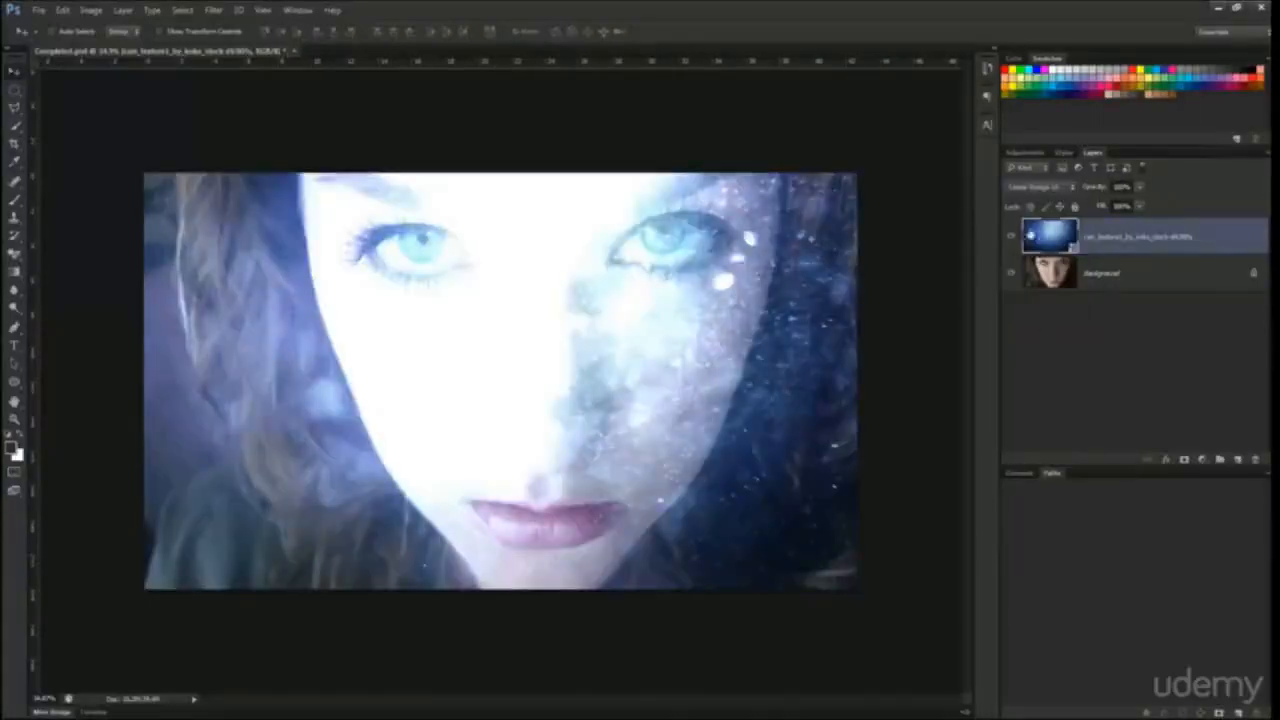
# - Reset the rain texture layer to Normal and try the Overlay blend mode on it
pyautogui.click(1040, 187)
pyautogui.click(1020, 201)
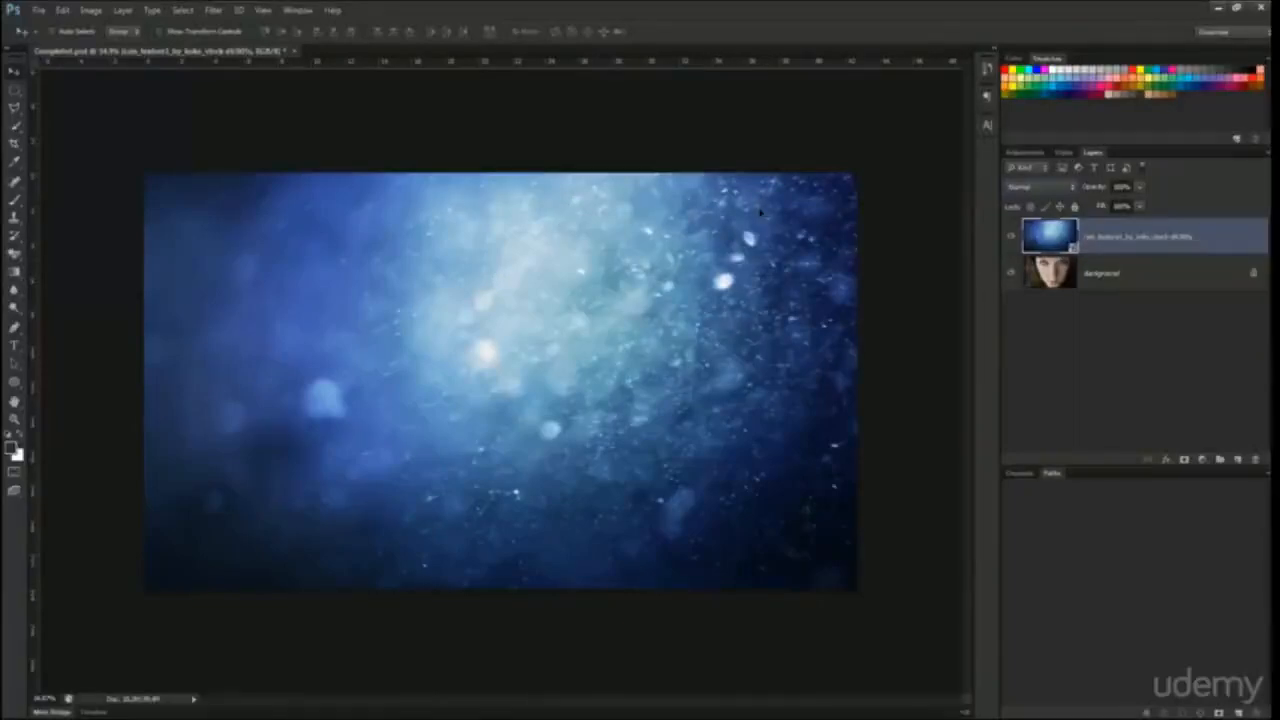
pyautogui.click(1012, 189)
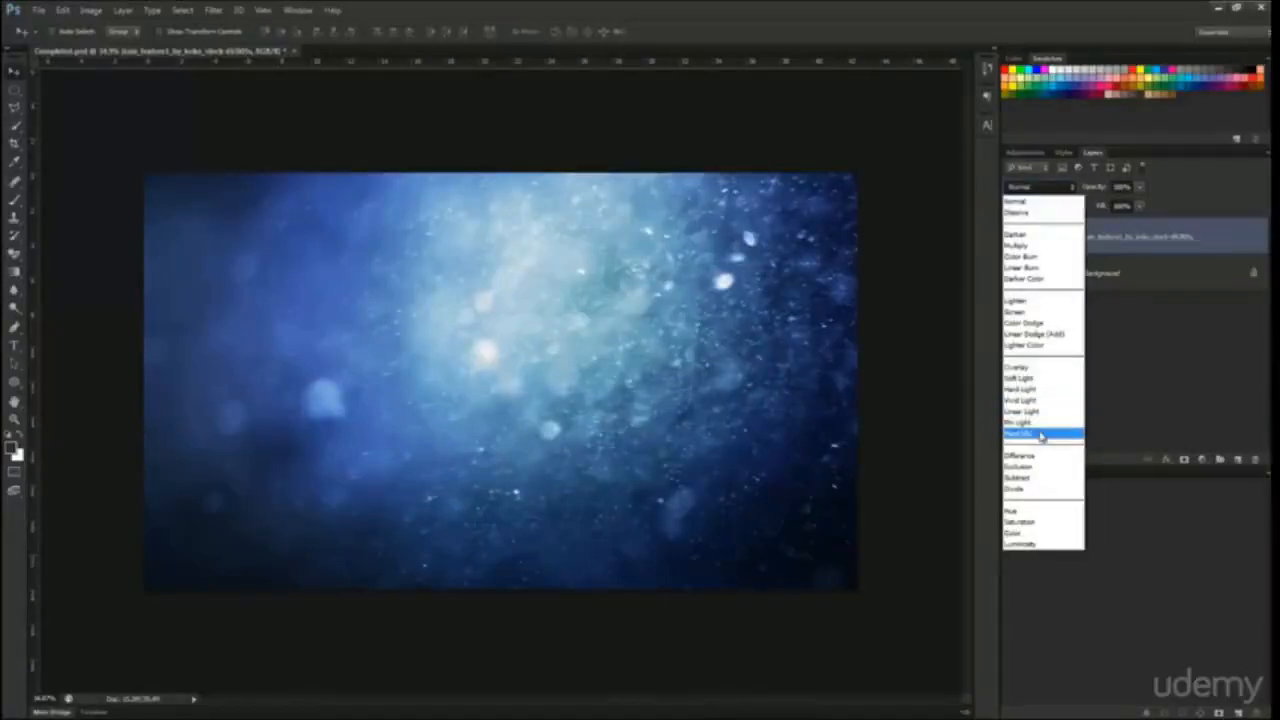
pyautogui.click(1040, 367)
pyautogui.click(1033, 190)
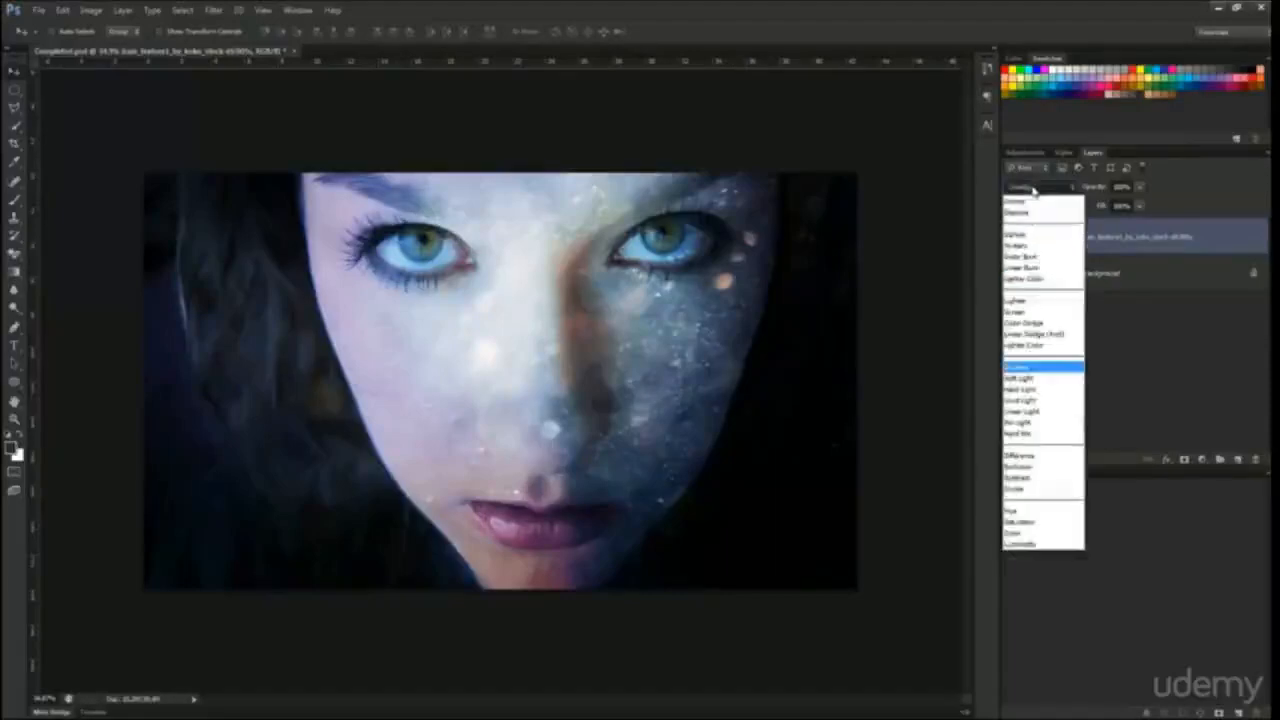
pyautogui.click(1030, 189)
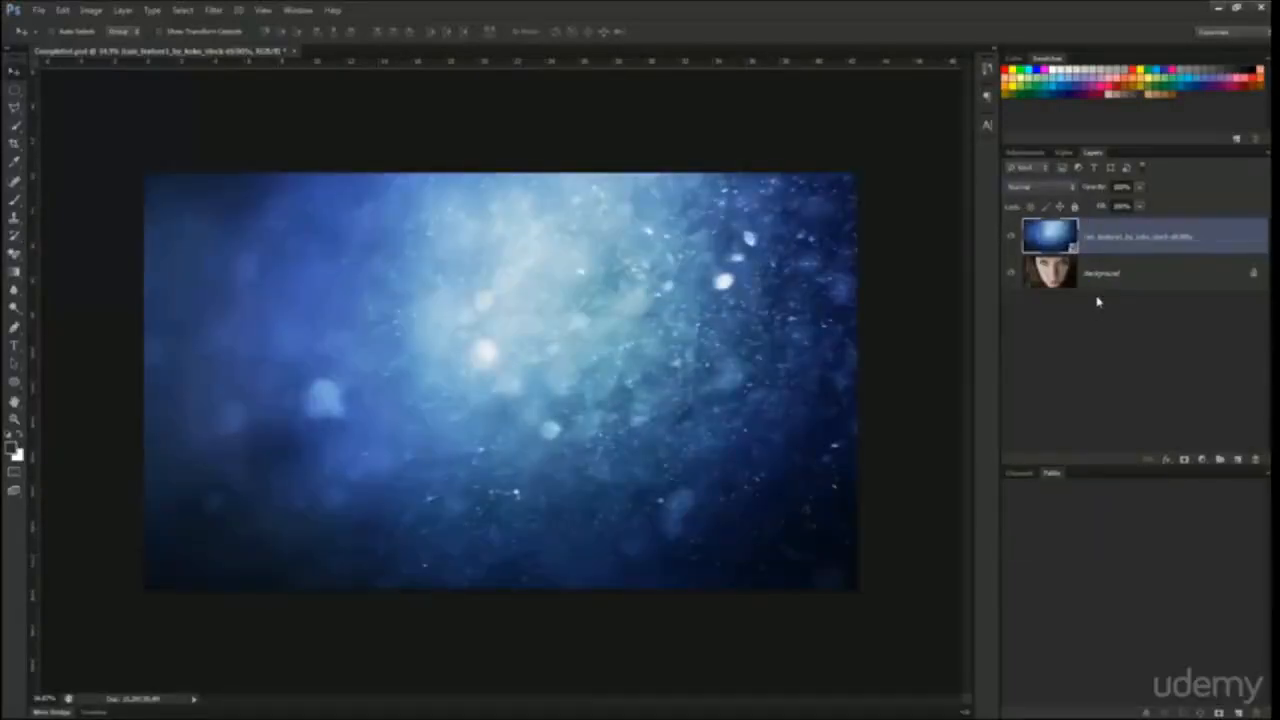
# - Set the rain texture layer's blend mode to Overlay
pyautogui.click(1040, 187)
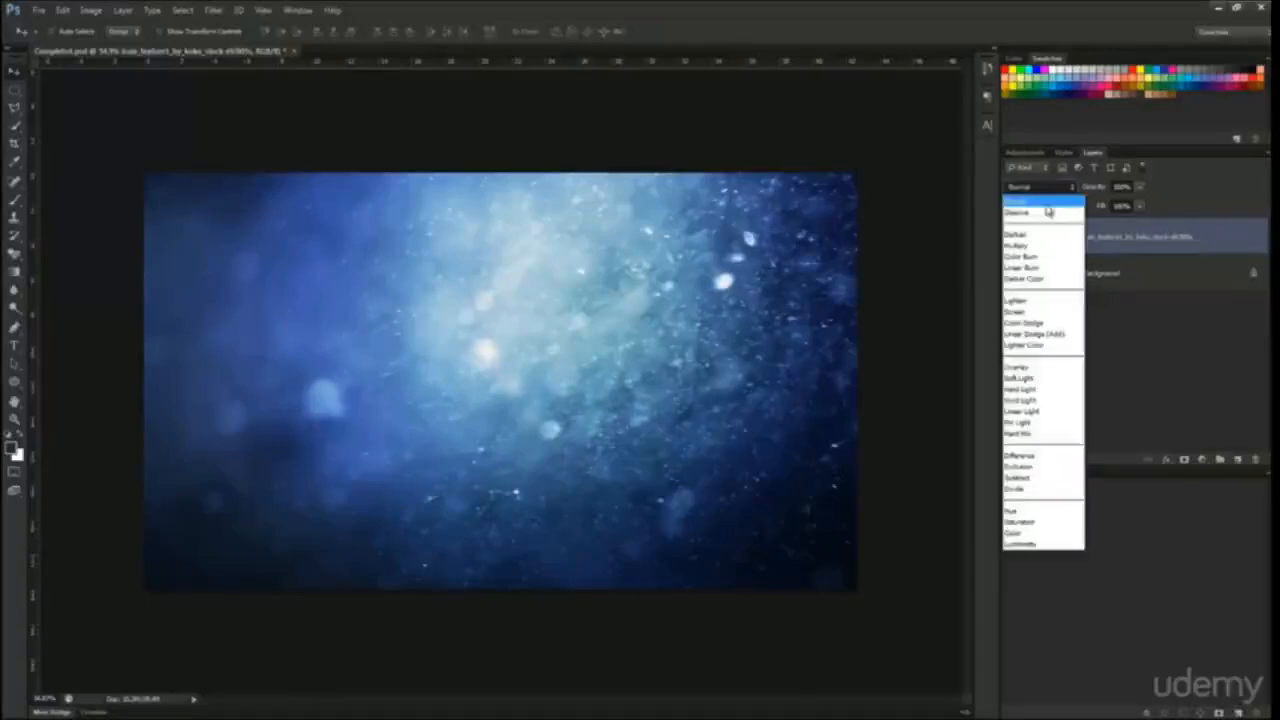
pyautogui.click(1047, 208)
pyautogui.click(1058, 187)
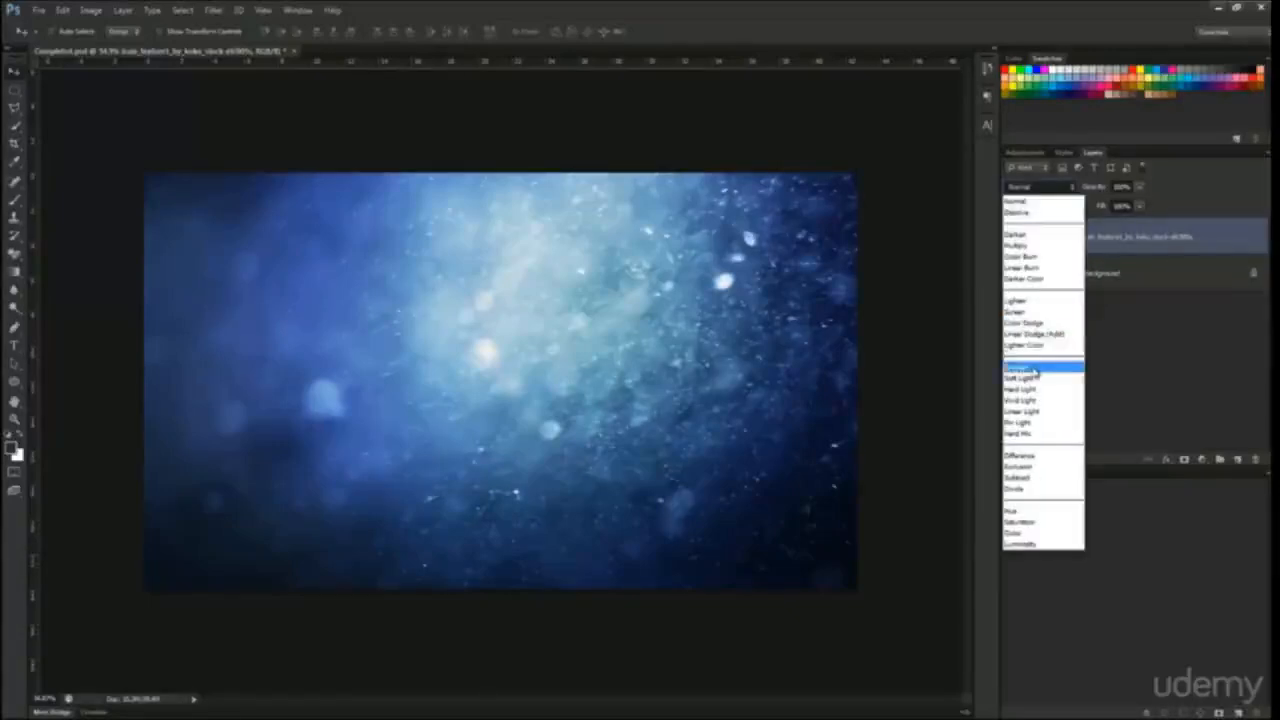
pyautogui.click(1033, 372)
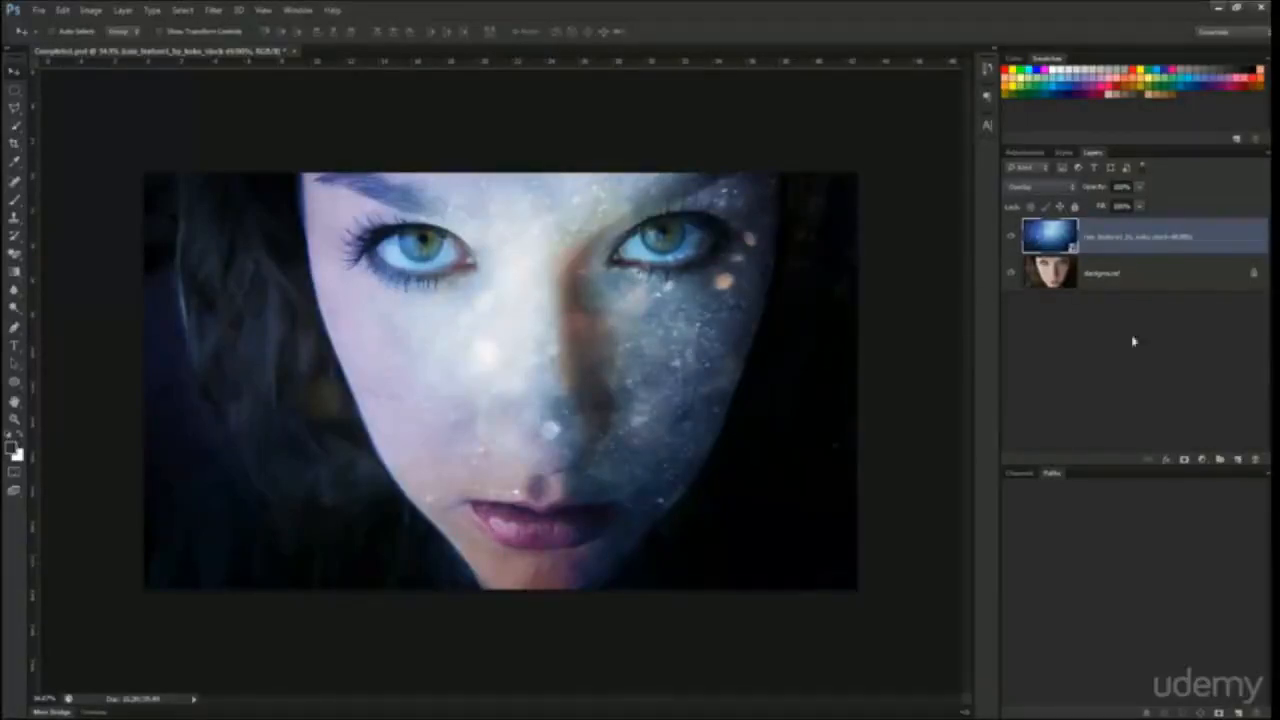
# - Place the warm orange texture image as a new layer above the rain texture and scale it to cover the whole canvas
pyautogui.click(1047, 189)
pyautogui.click(1152, 238)
pyautogui.click(1219, 7)
pyautogui.moveTo(731, 105); pyautogui.dragTo(645, 325)
pyautogui.moveTo(633, 281); pyautogui.dragTo(680, 486)
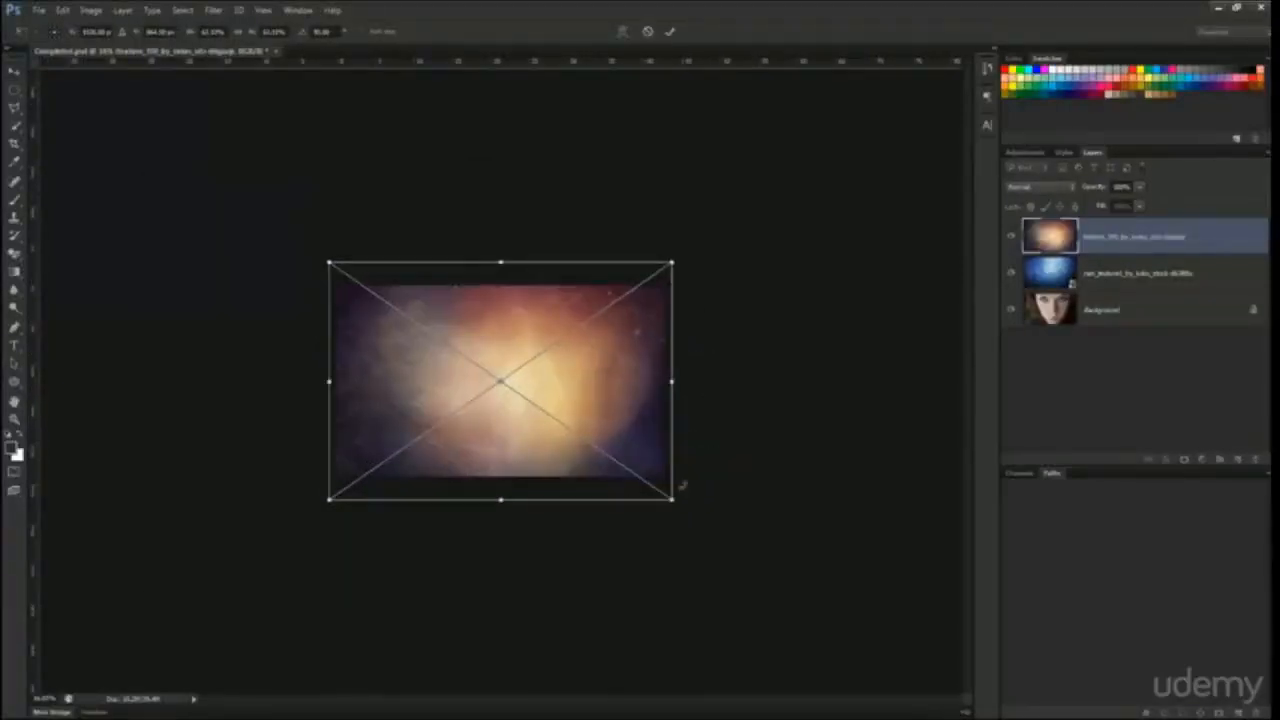
pyautogui.press('Return')
pyautogui.hotkey('ctrl', '+')
pyautogui.hotkey('ctrl', '+')
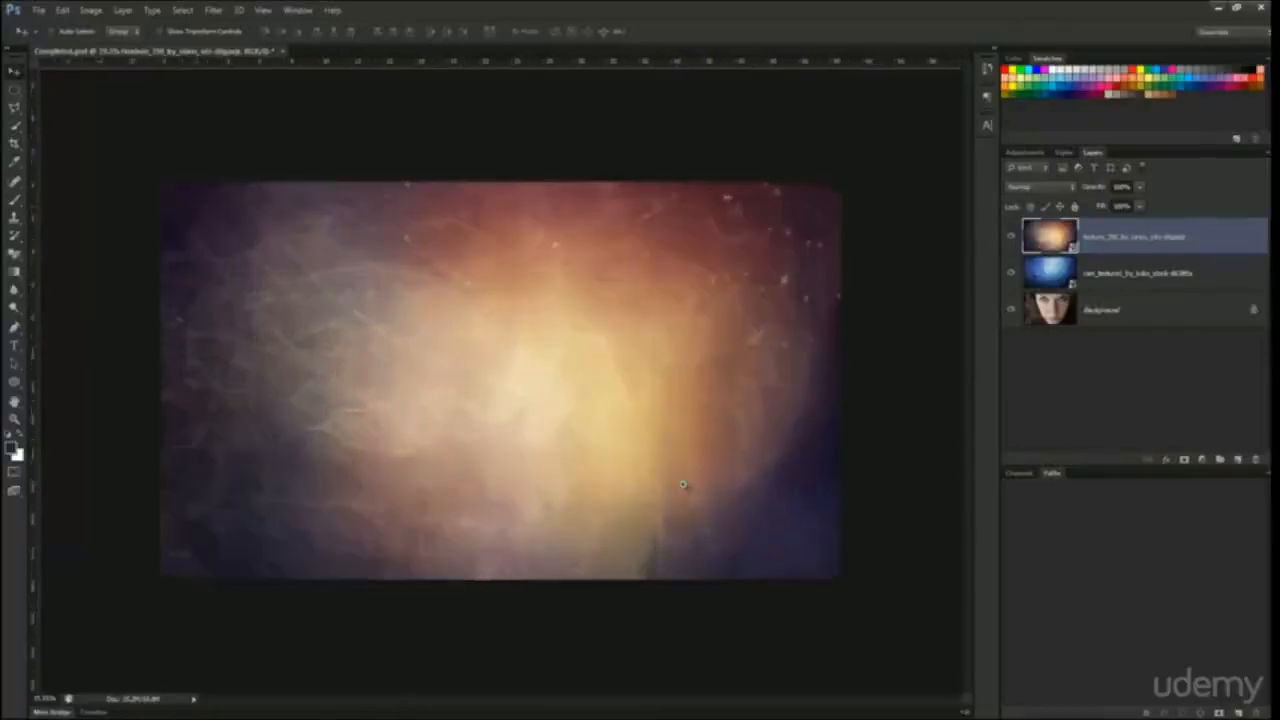
# - Set the orange texture layer's blend mode to Soft Light
pyautogui.click(1048, 187)
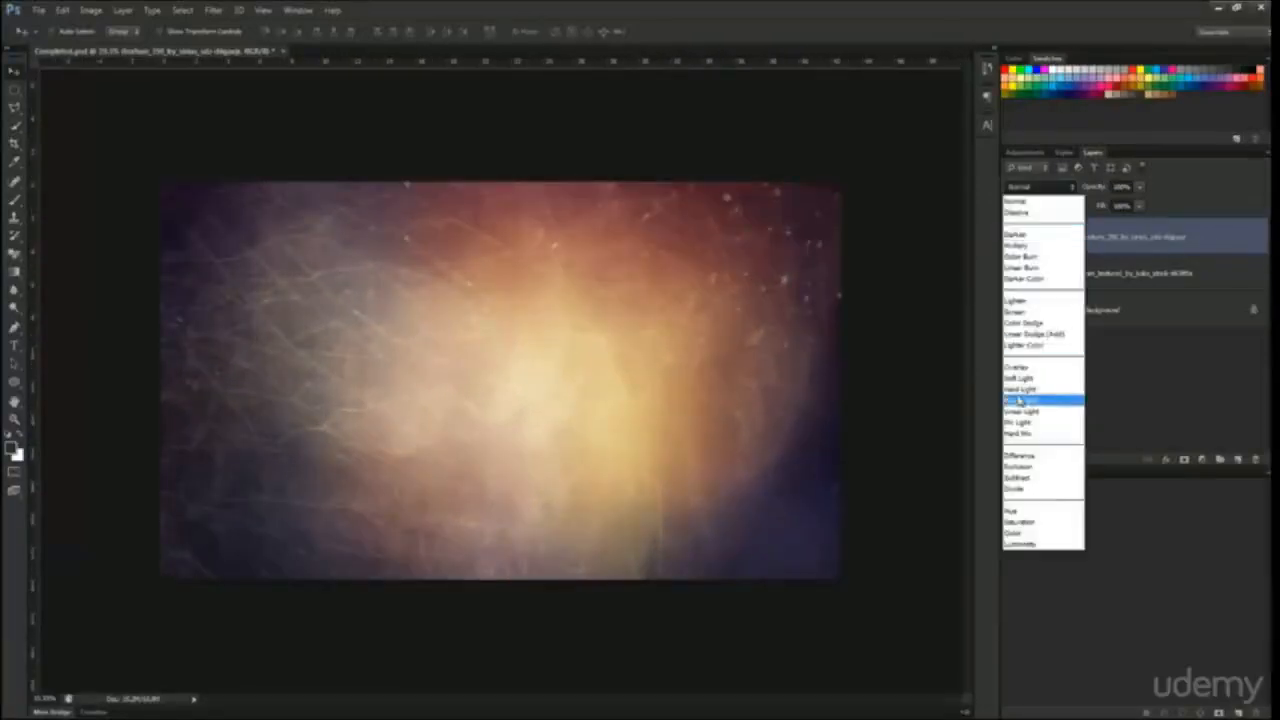
pyautogui.click(1035, 376)
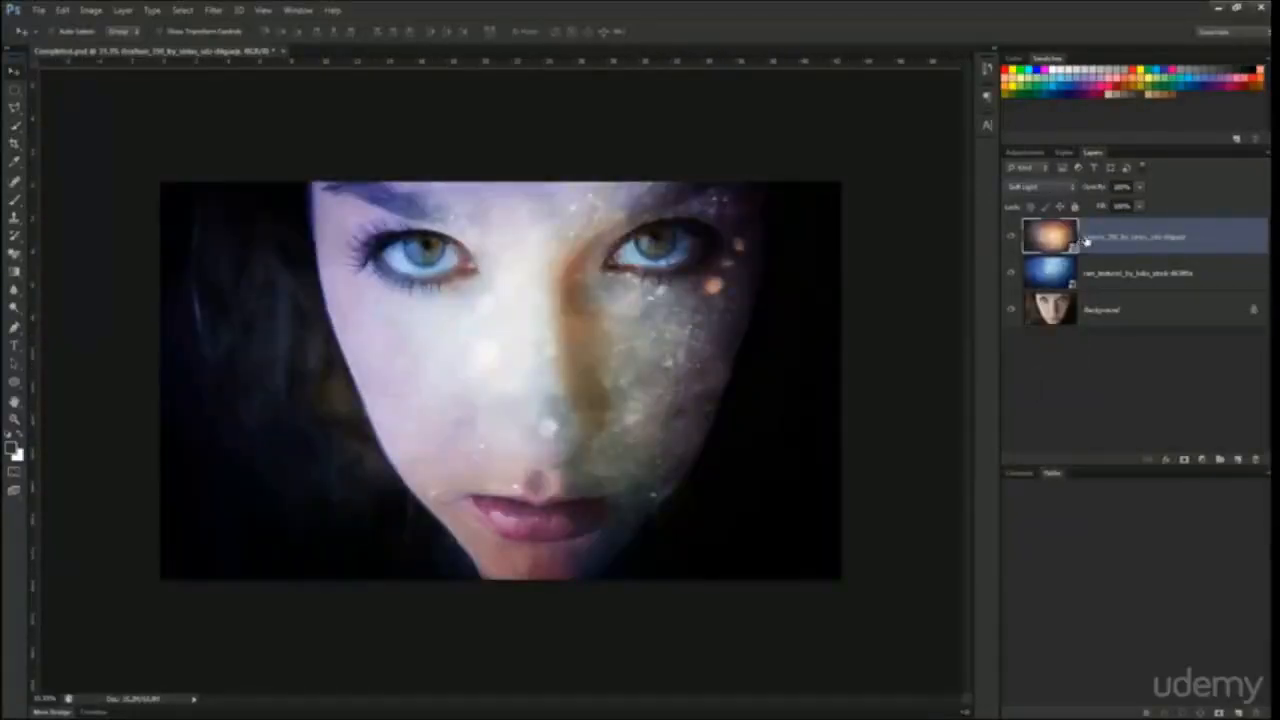
pyautogui.click(1109, 264)
pyautogui.click(1109, 247)
# - Put the rain texture and the orange texture into separate layer groups with default settings and collapse both groups
pyautogui.click(1098, 275)
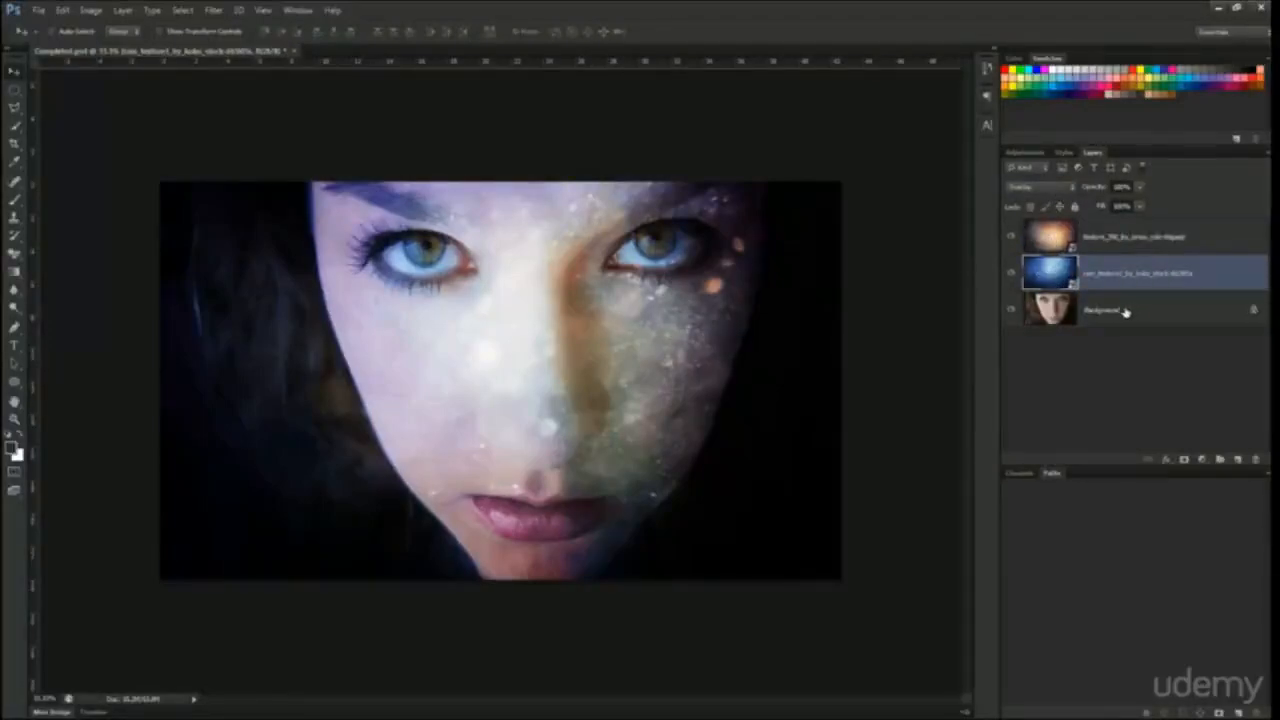
pyautogui.moveTo(1142, 283); pyautogui.dragTo(1219, 459)
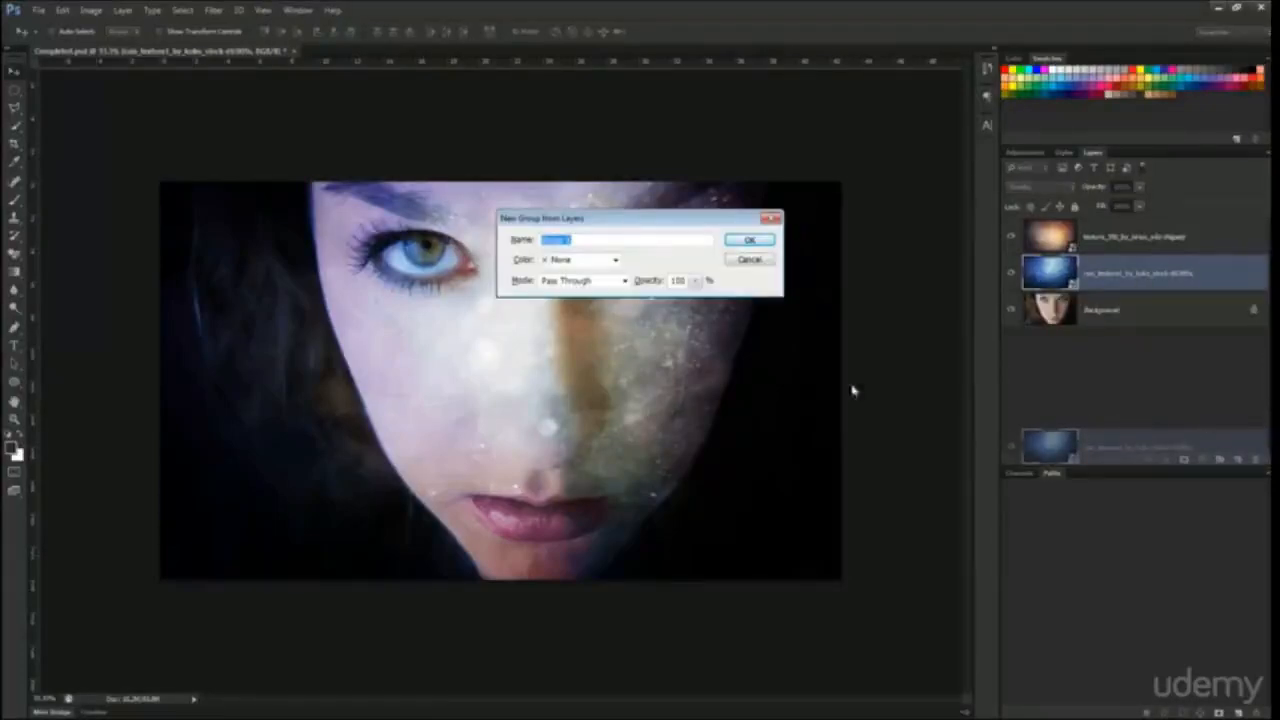
pyautogui.click(752, 242)
pyautogui.moveTo(1116, 233); pyautogui.dragTo(1219, 459)
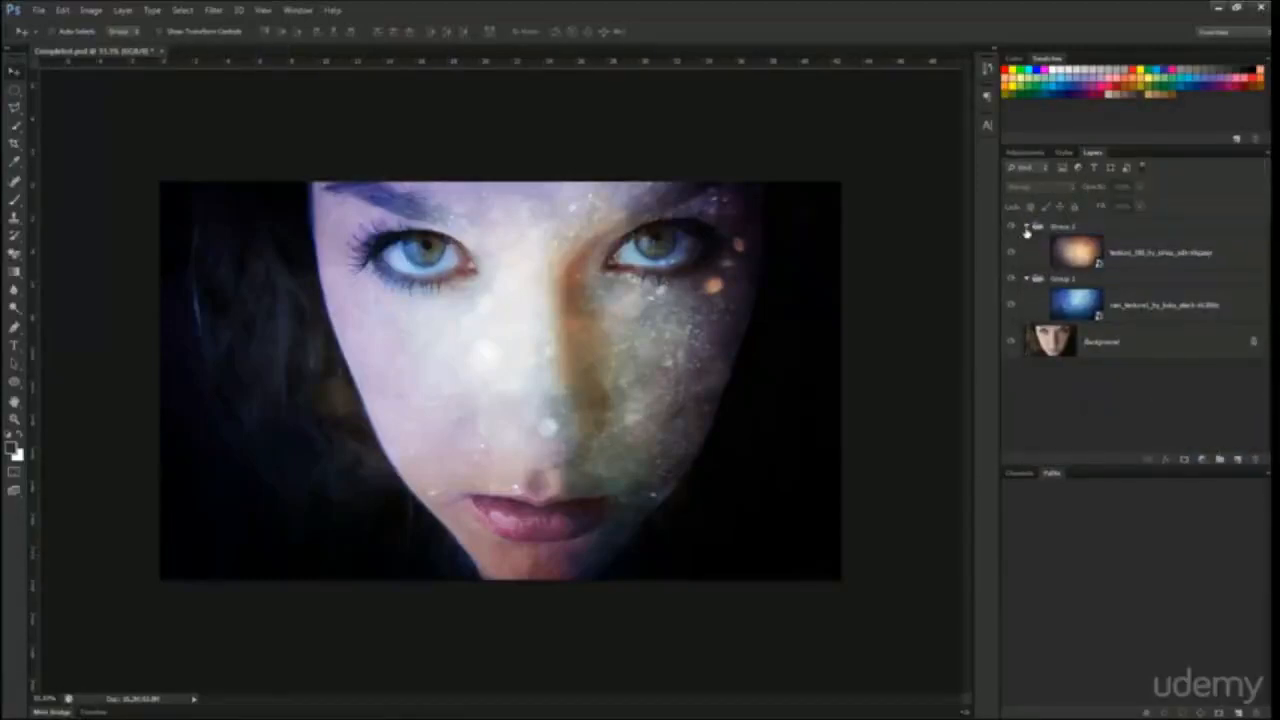
pyautogui.click(1025, 227)
pyautogui.click(1026, 242)
# - Check the blend mode of the upper layer group, keeping it at Pass Through
pyautogui.click(1045, 228)
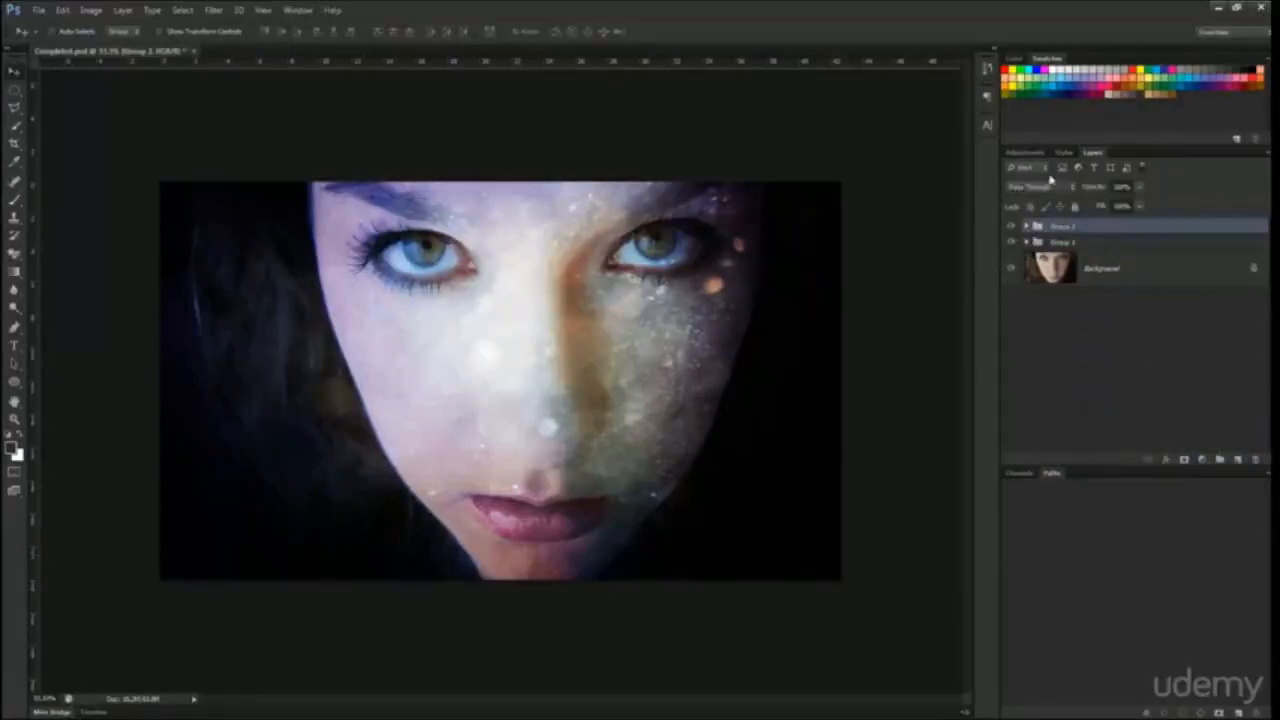
pyautogui.click(1030, 190)
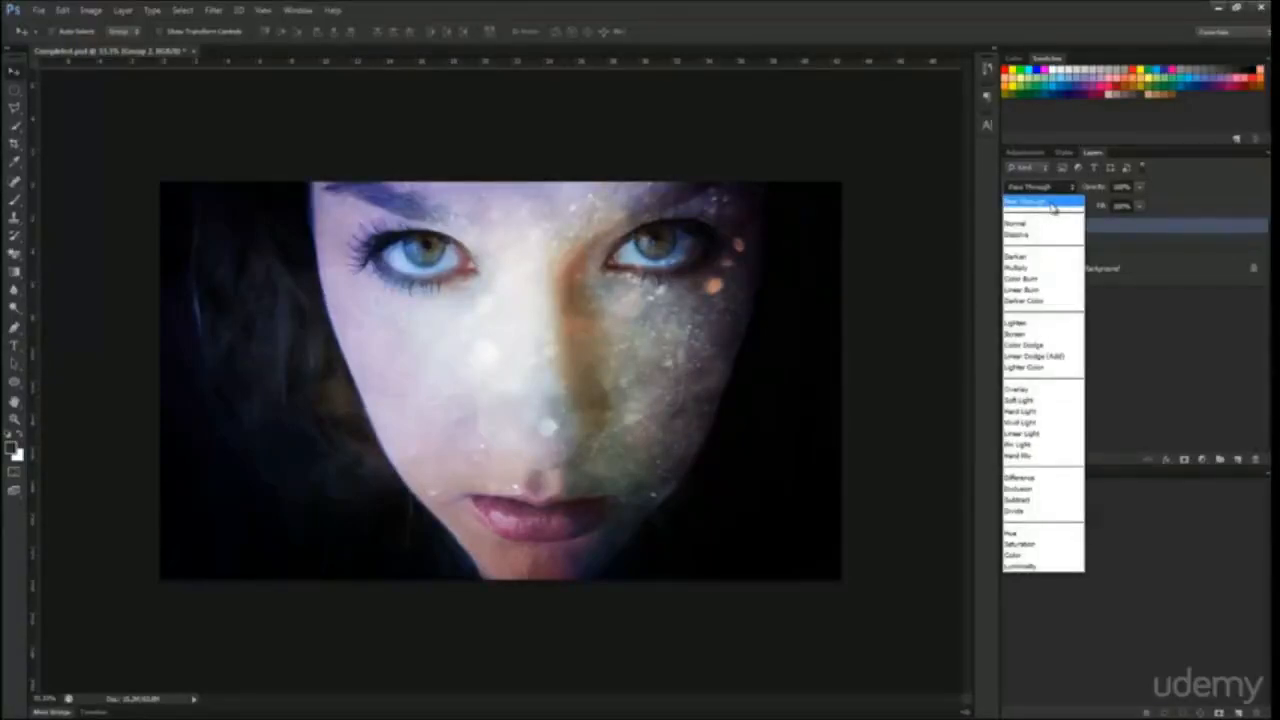
pyautogui.click(1052, 204)
# - Expand the upper group, select the orange texture layer inside it and widen the panel area
pyautogui.click(1027, 226)
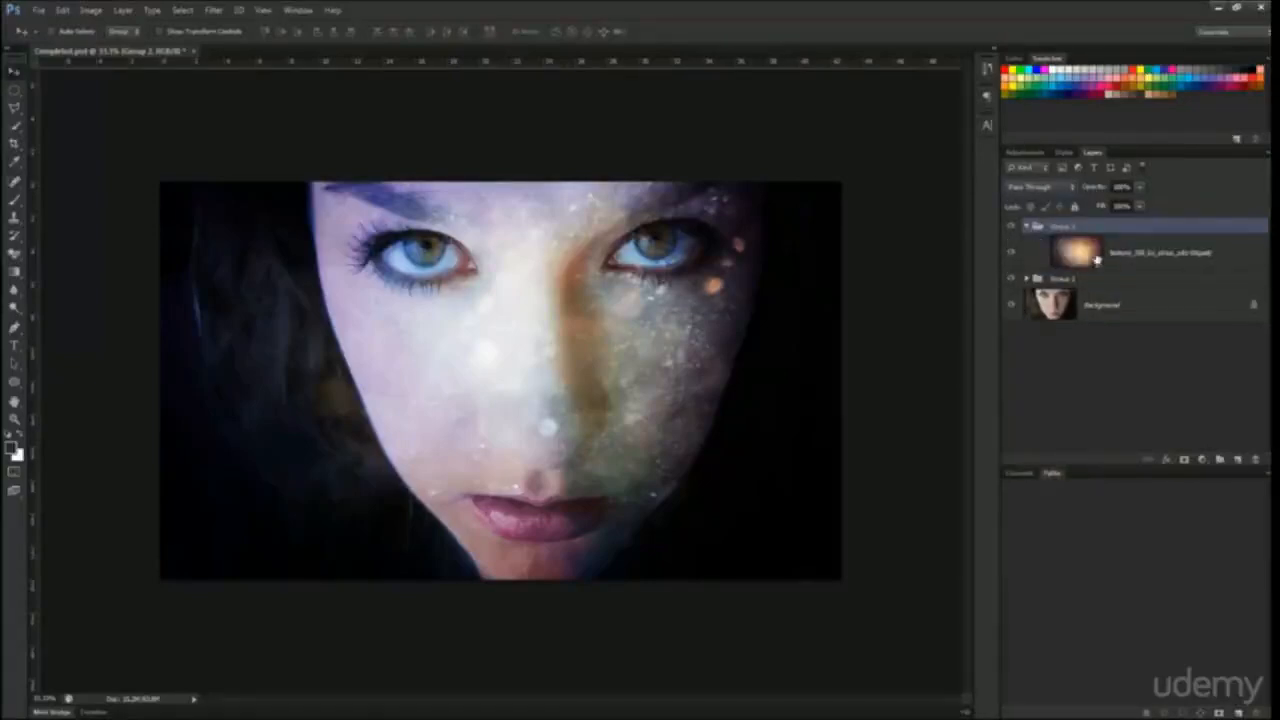
pyautogui.click(1095, 258)
pyautogui.moveTo(998, 240); pyautogui.dragTo(897, 252)
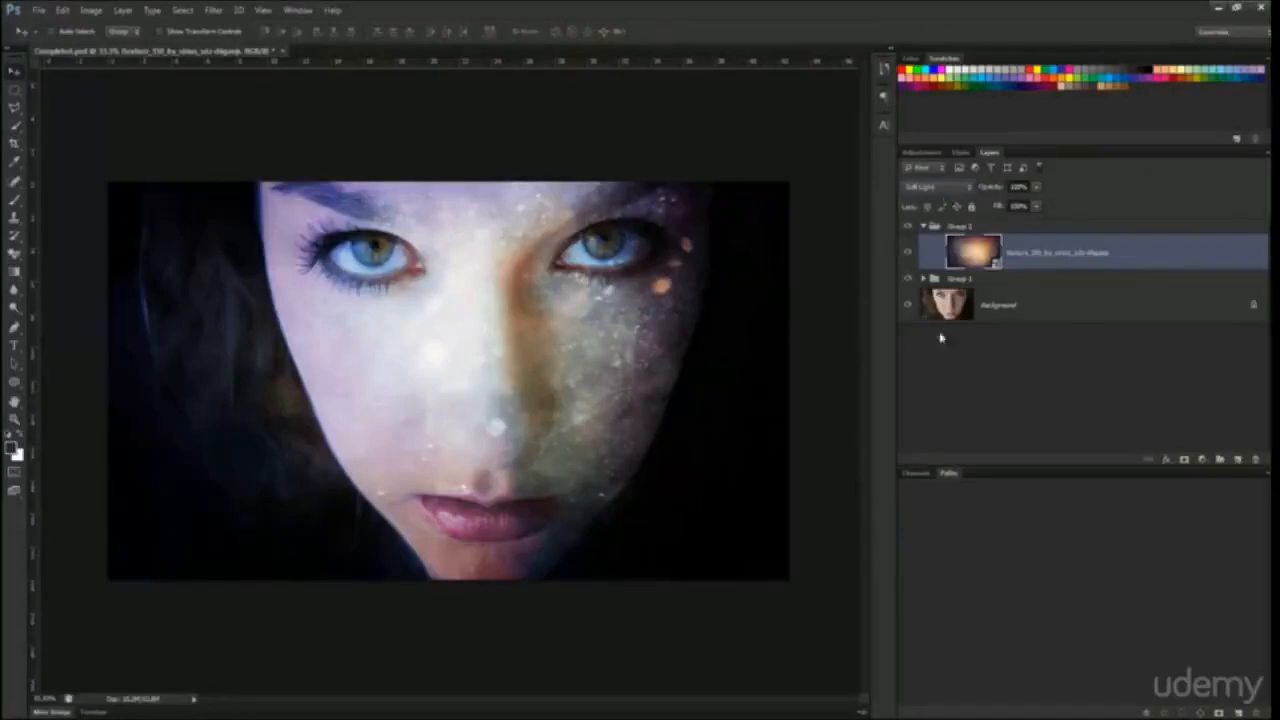
# - Review the blend mode choices for the orange texture layer and try Saturation and Color on it
pyautogui.click(955, 187)
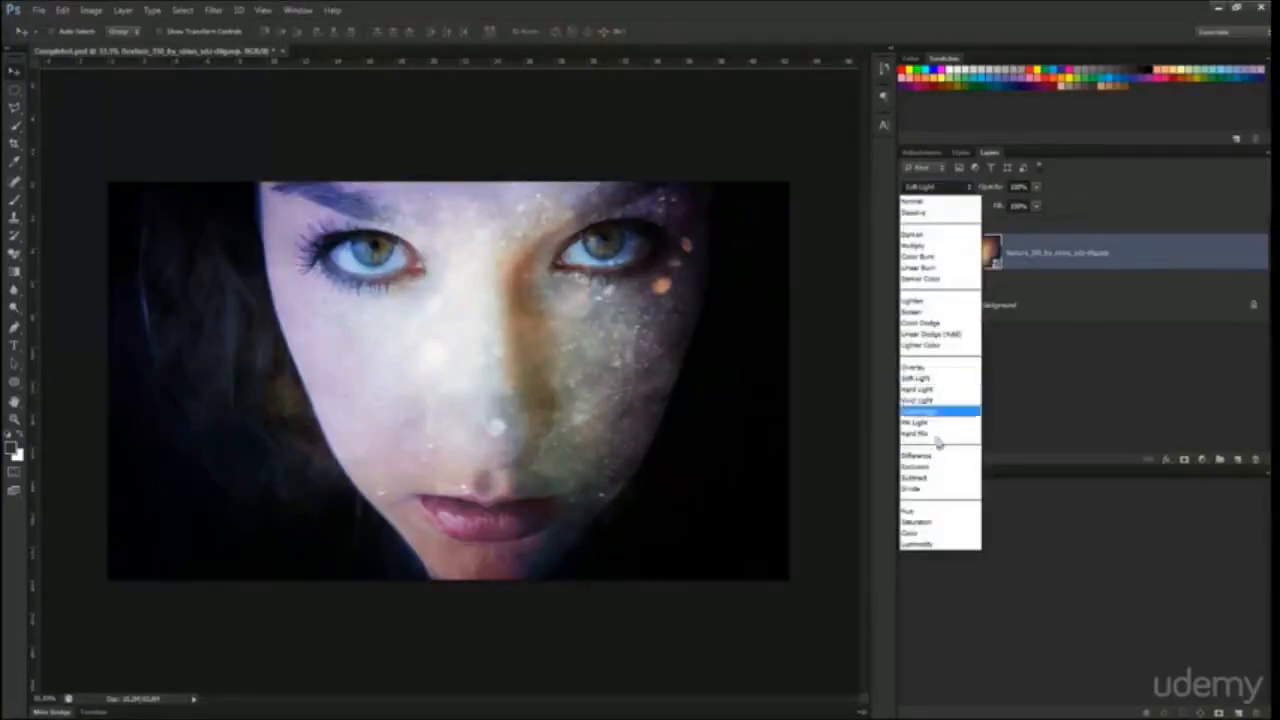
pyautogui.click(1092, 343)
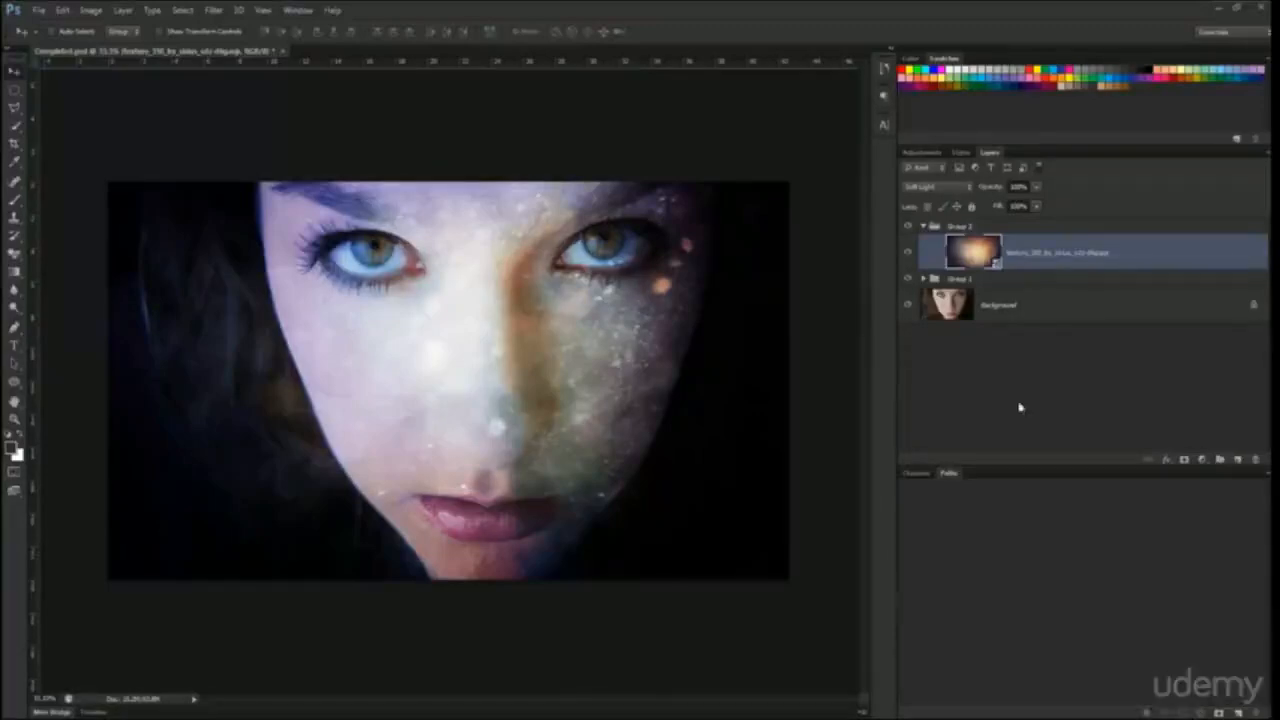
pyautogui.click(937, 187)
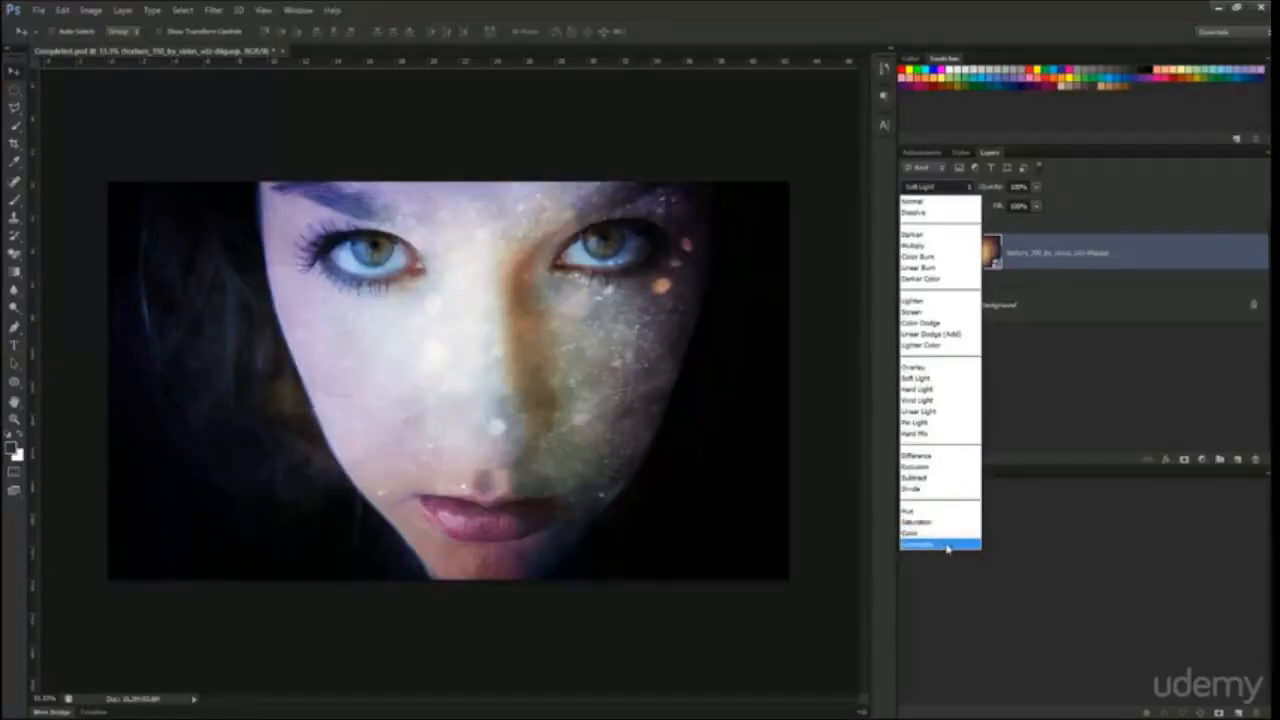
pyautogui.press('Up')
pyautogui.press('Up')
pyautogui.press('Up')
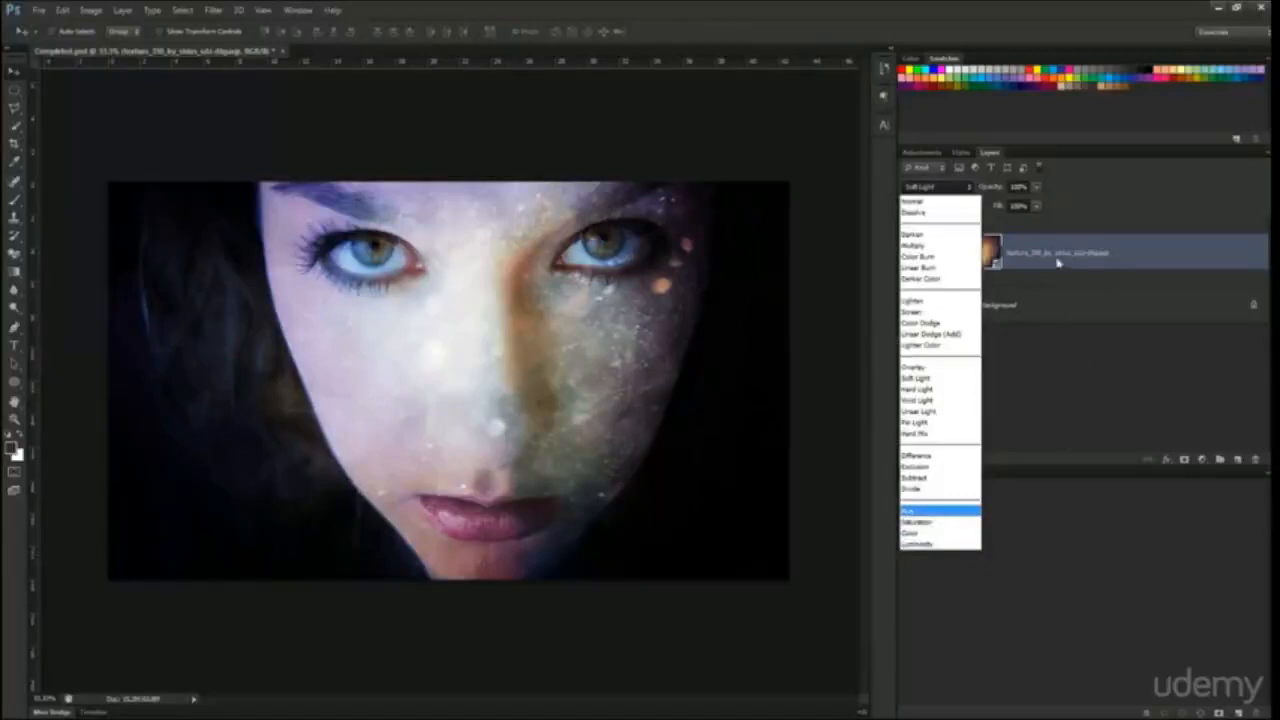
pyautogui.click(958, 536)
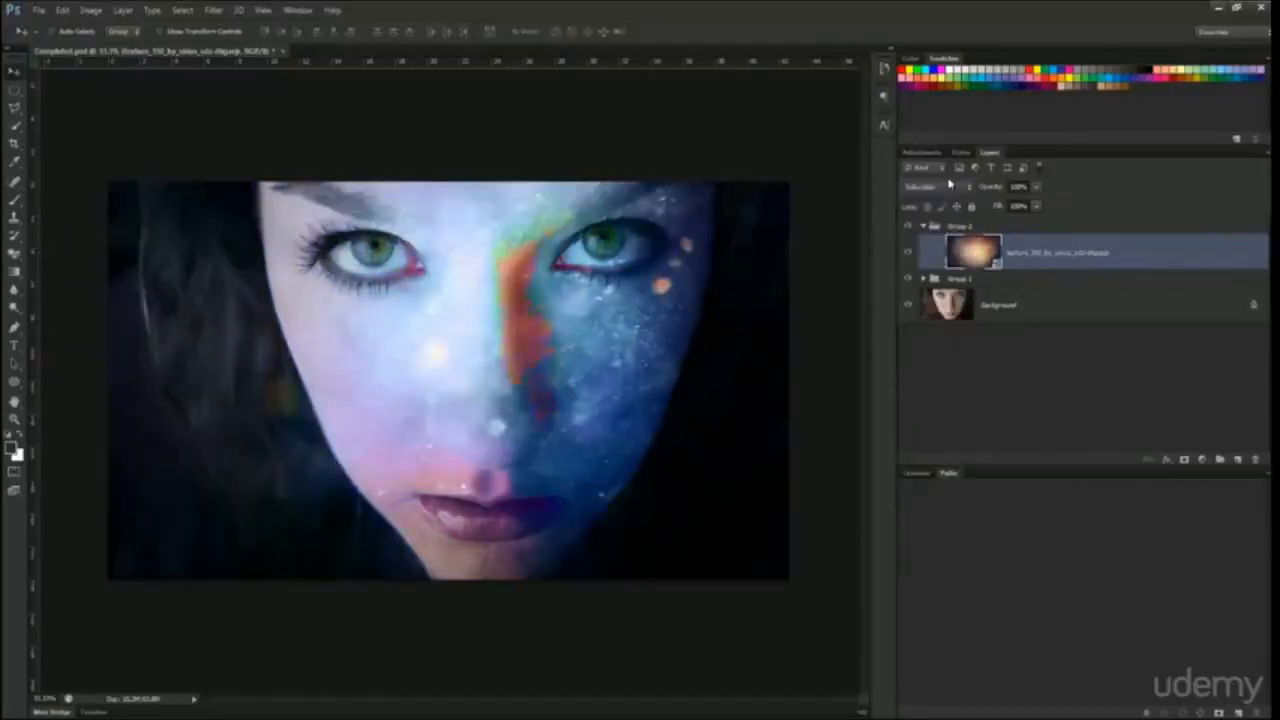
pyautogui.scroll(-1, 952, 187)
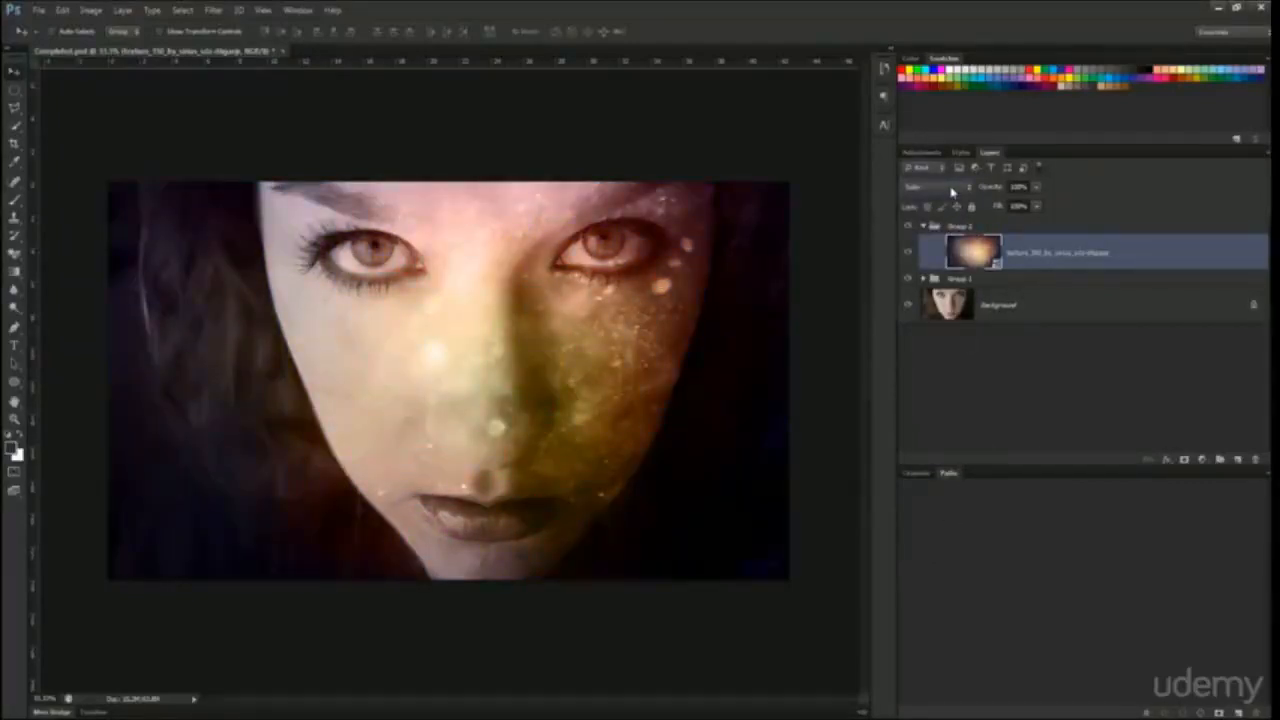
# - Reset the orange texture layer to Normal and step through its blend modes, including Lighter Color, Pin Light, Linear Light, Vivid Light, Hard Mix and Difference
pyautogui.click(952, 190)
pyautogui.click(952, 190)
pyautogui.click(952, 190)
pyautogui.click(936, 205)
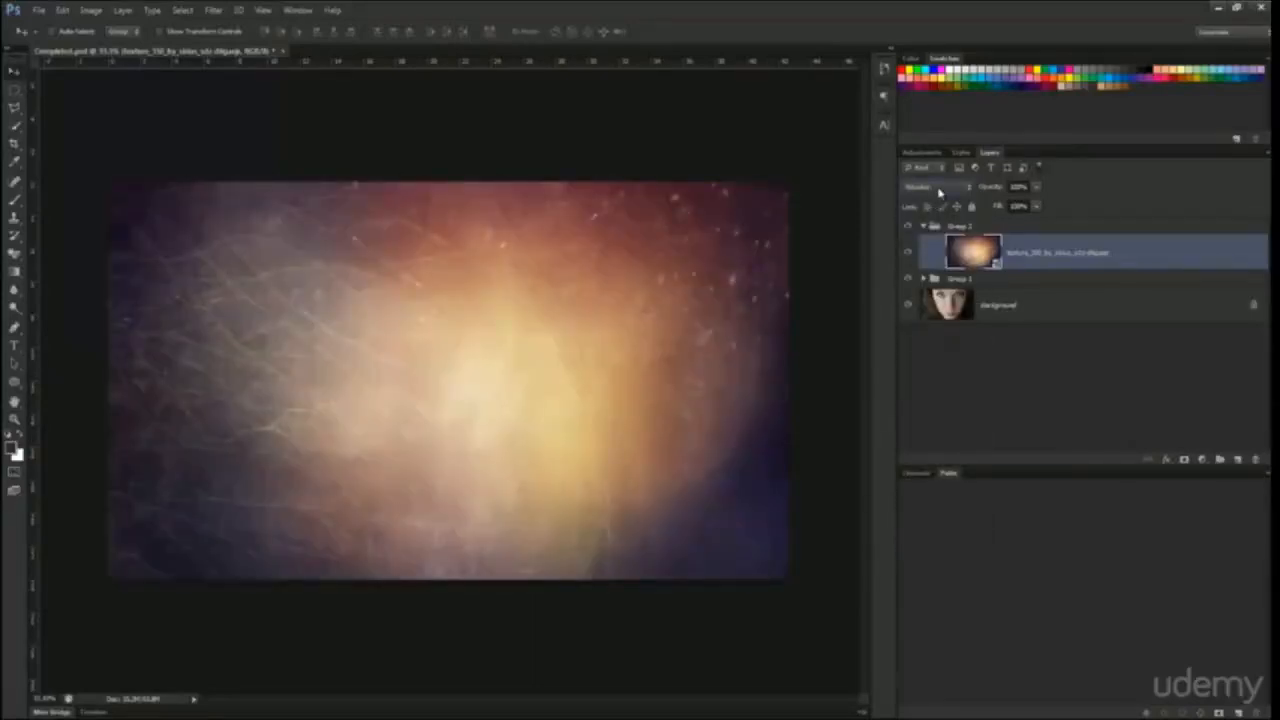
pyautogui.scroll(-5, 939, 192)
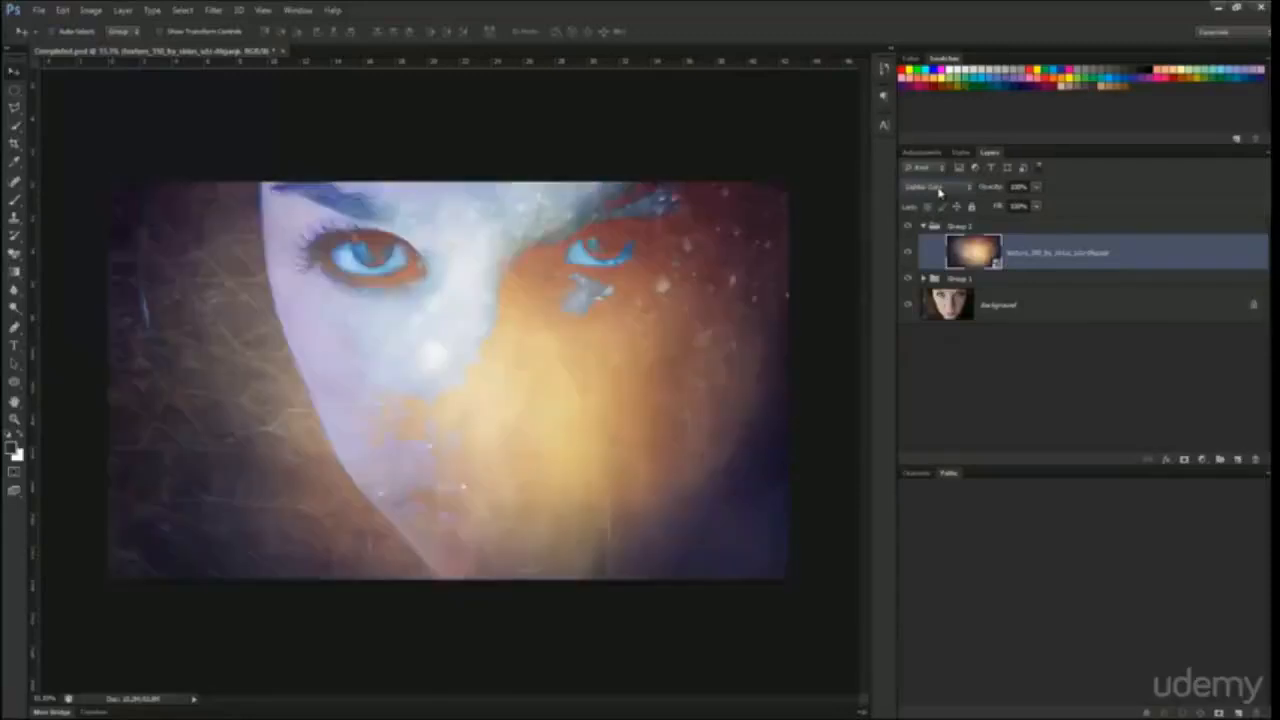
pyautogui.scroll(-5, 939, 192)
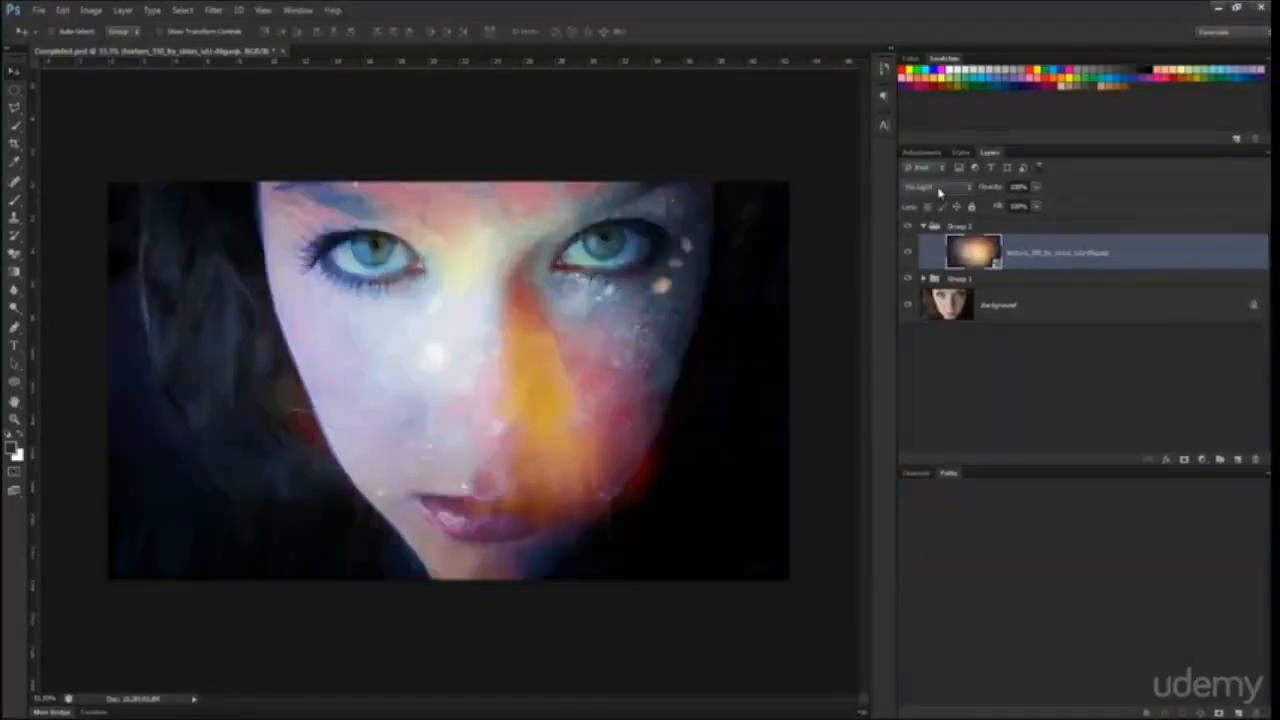
pyautogui.scroll(-2, 939, 192)
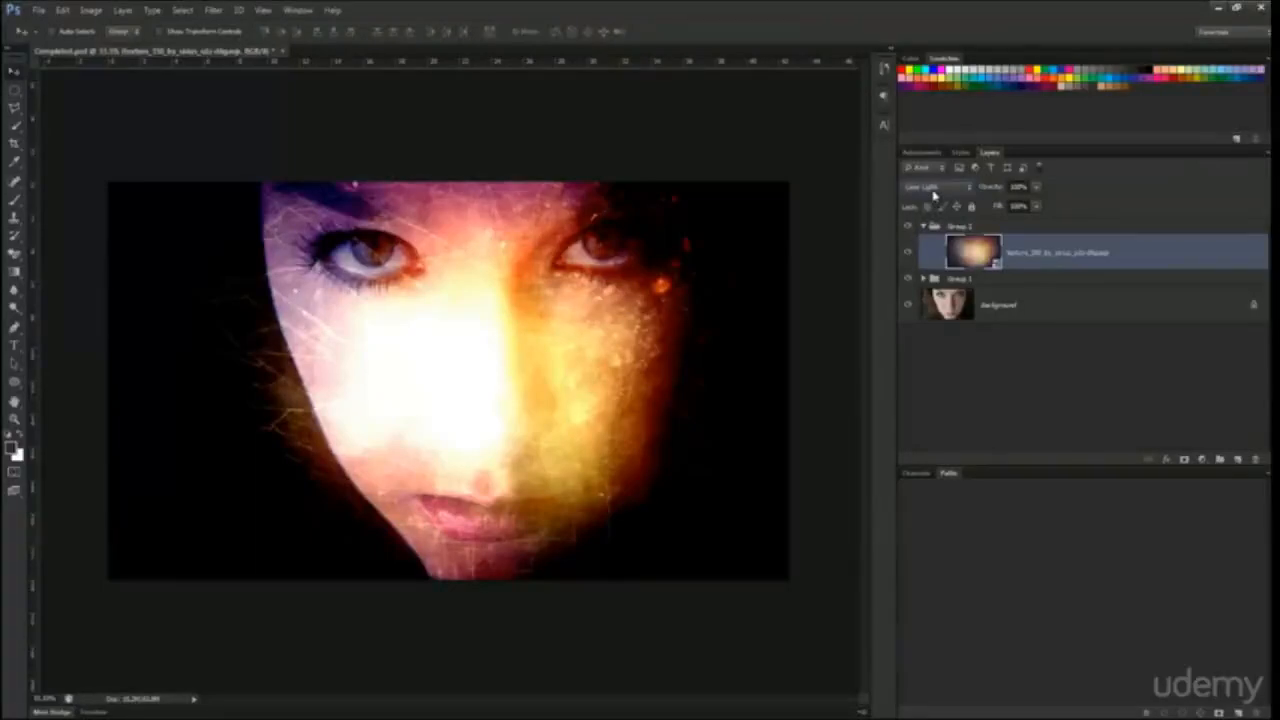
pyautogui.scroll(-1, 935, 196)
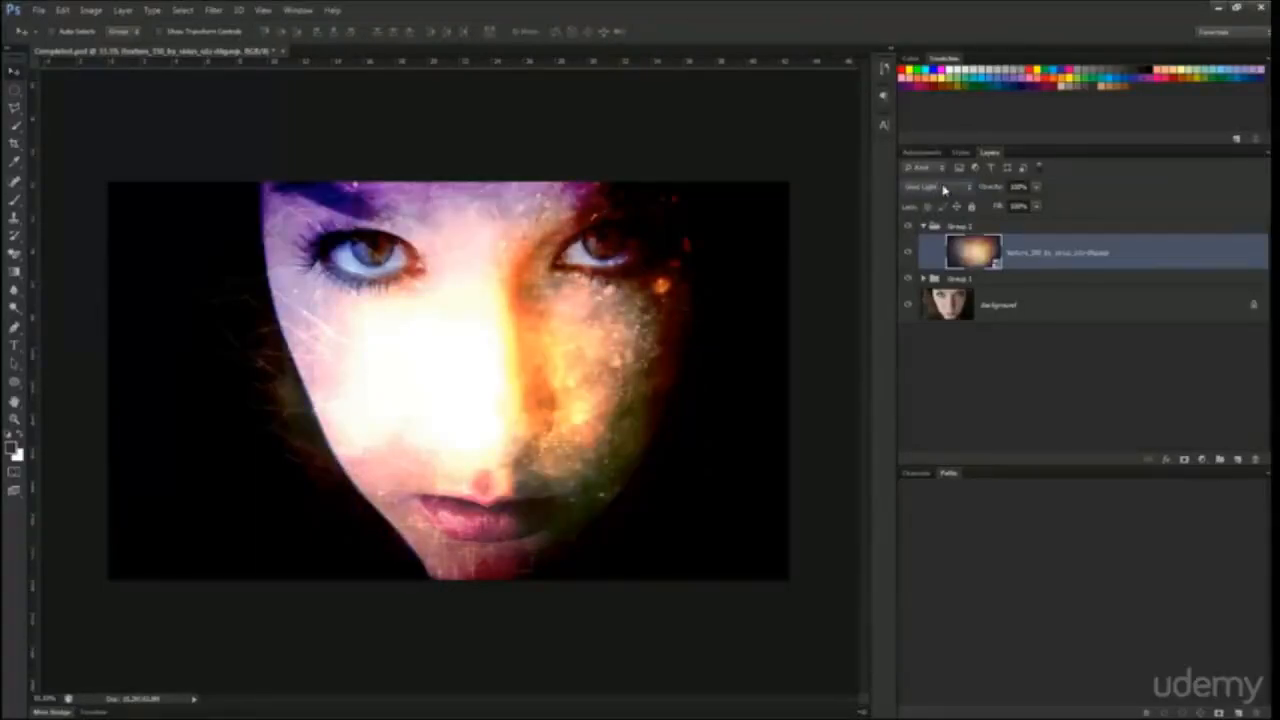
pyautogui.scroll(-2, 943, 190)
pyautogui.scroll(-1, 943, 190)
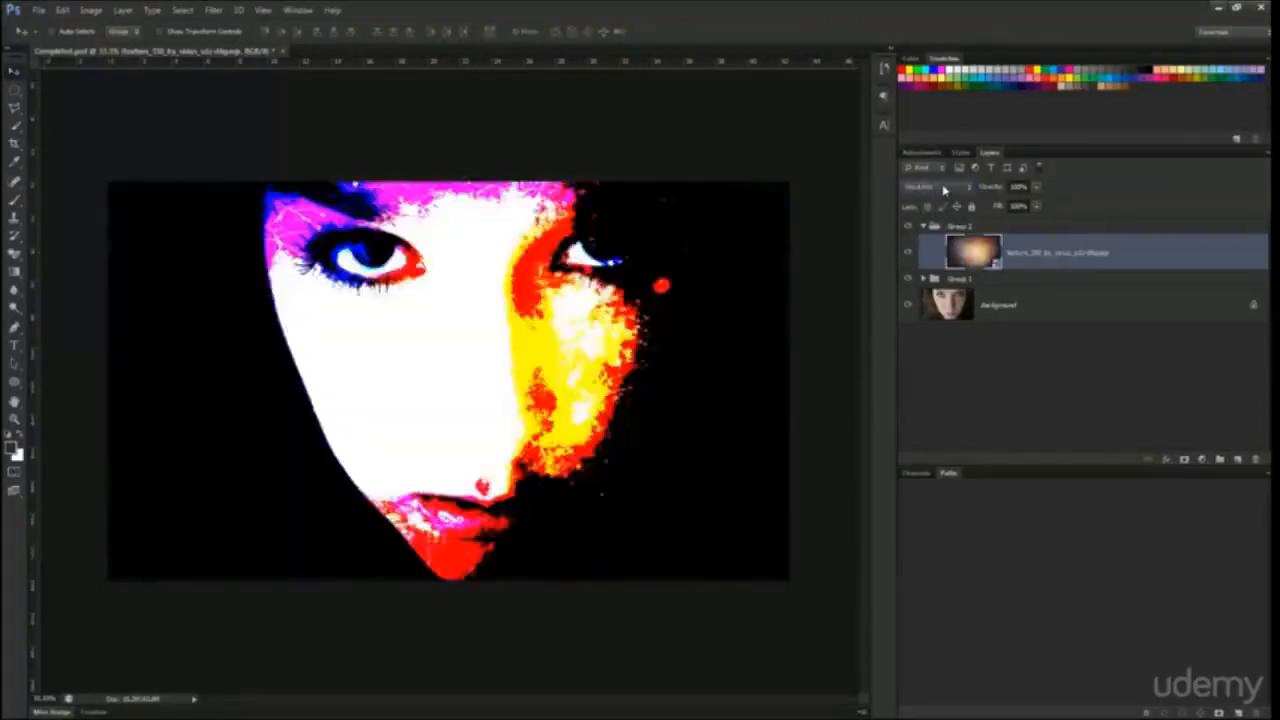
pyautogui.scroll(-1, 943, 190)
# - Return the orange texture layer to Normal and step through the modes to set it to Overlay
pyautogui.click(943, 190)
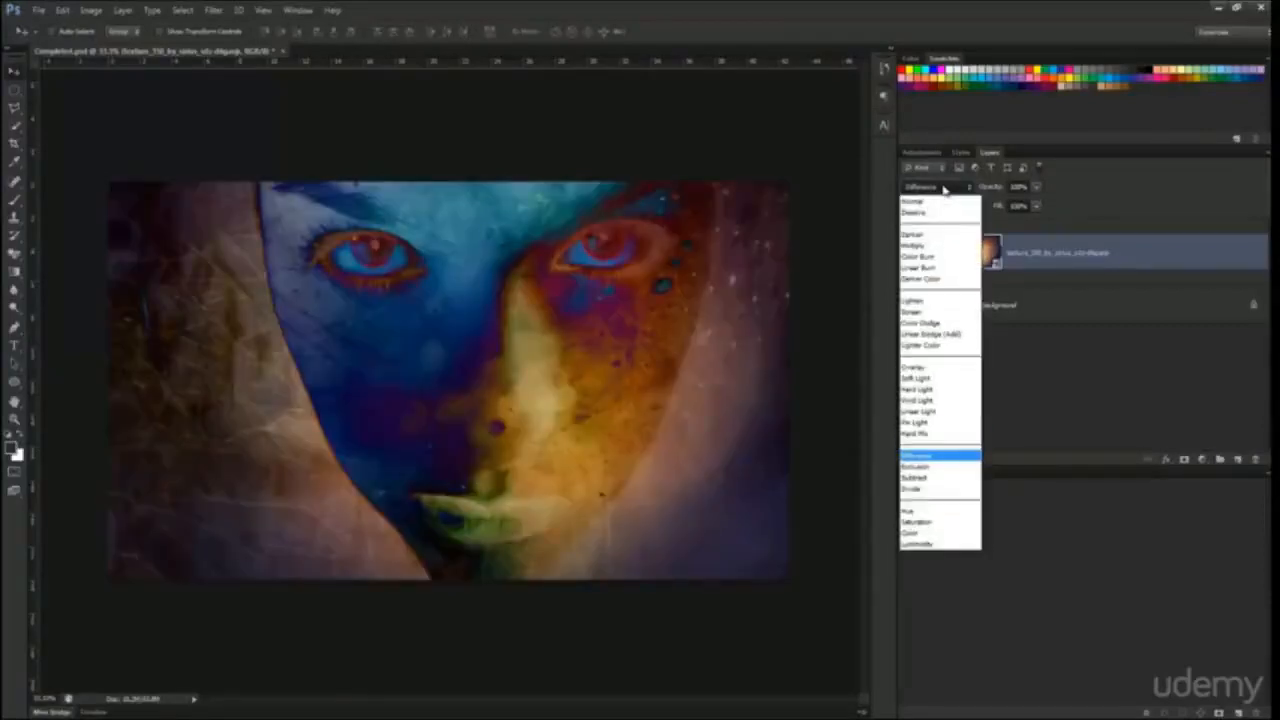
pyautogui.click(930, 203)
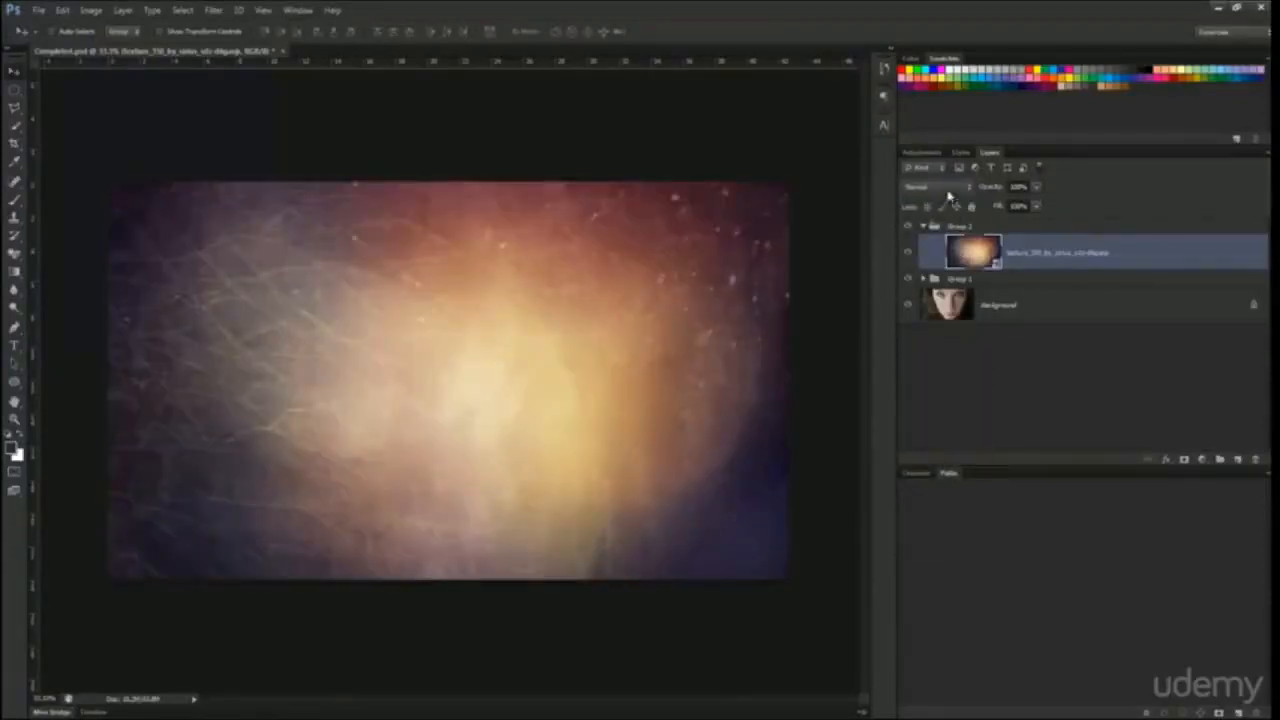
pyautogui.scroll(-4, 949, 196)
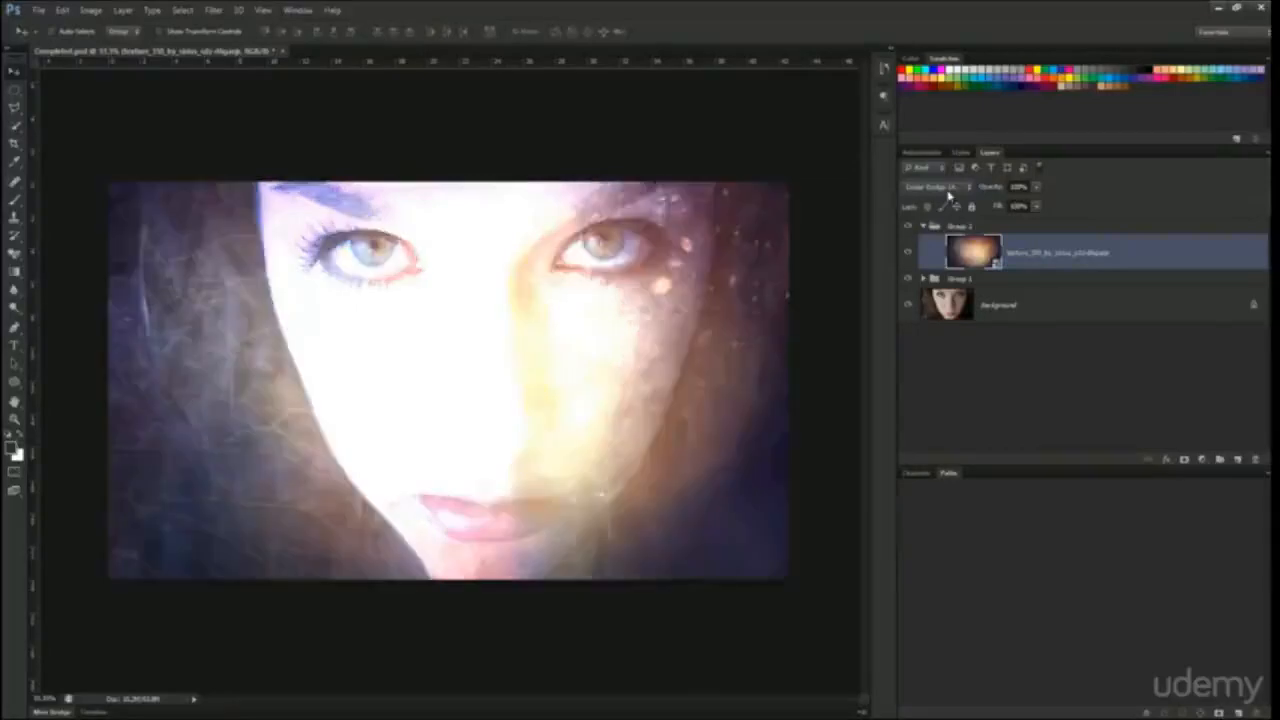
pyautogui.scroll(-1, 949, 196)
pyautogui.scroll(-1, 949, 196)
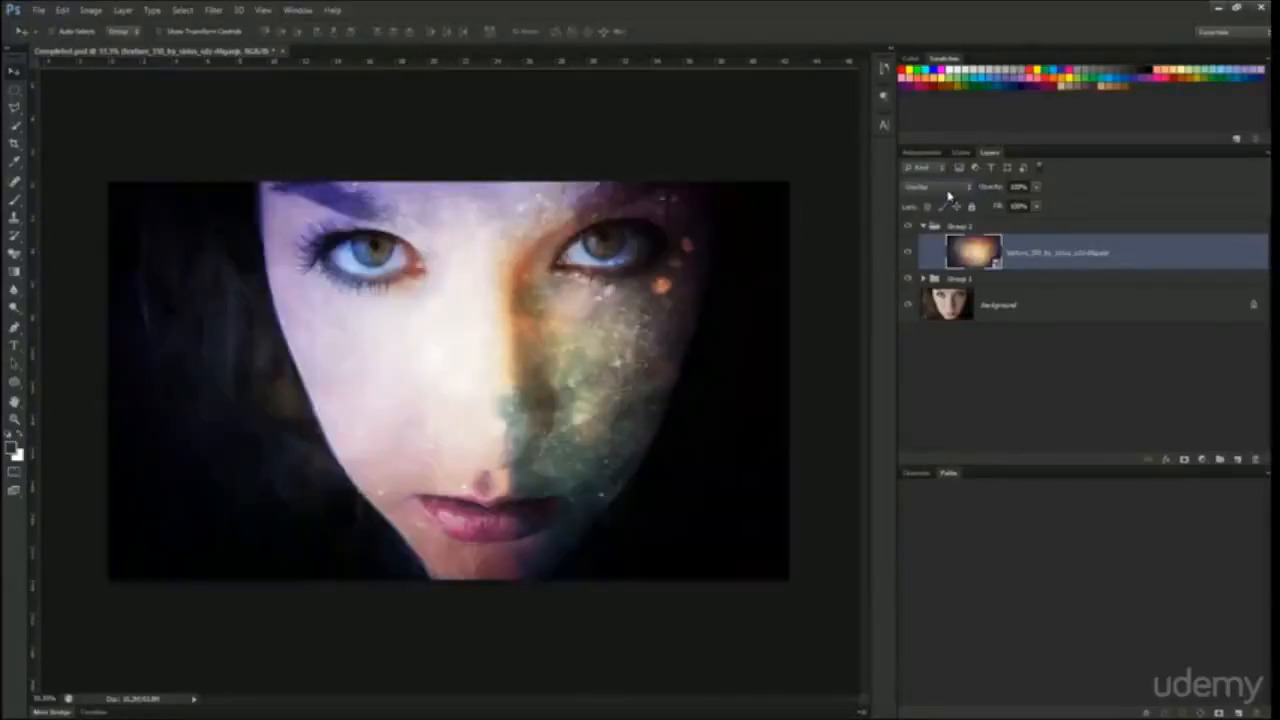
pyautogui.click(1118, 320)
pyautogui.click(1088, 261)
pyautogui.click(938, 190)
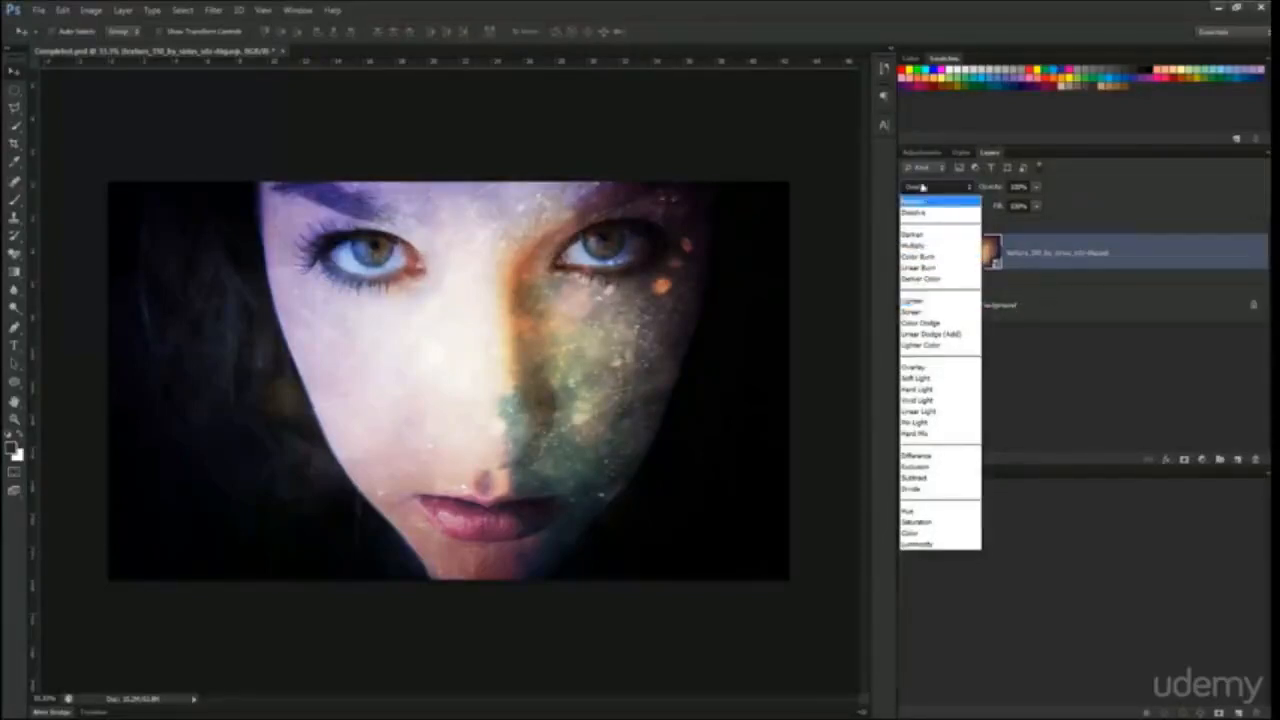
pyautogui.click(1132, 252)
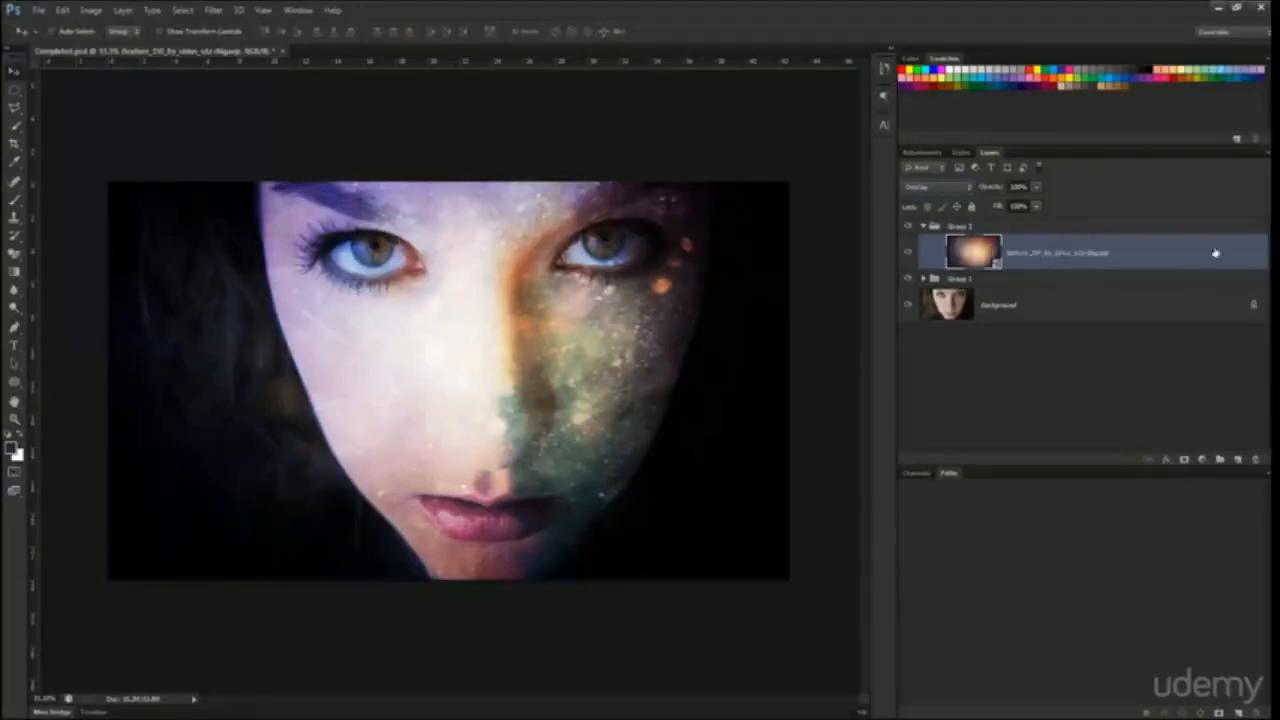
# - In the orange texture layer's Blend If (Gray) options, split This Layer's shadow slider, setting its halves about a quarter and just under halfway along
pyautogui.doubleClick(1257, 250)
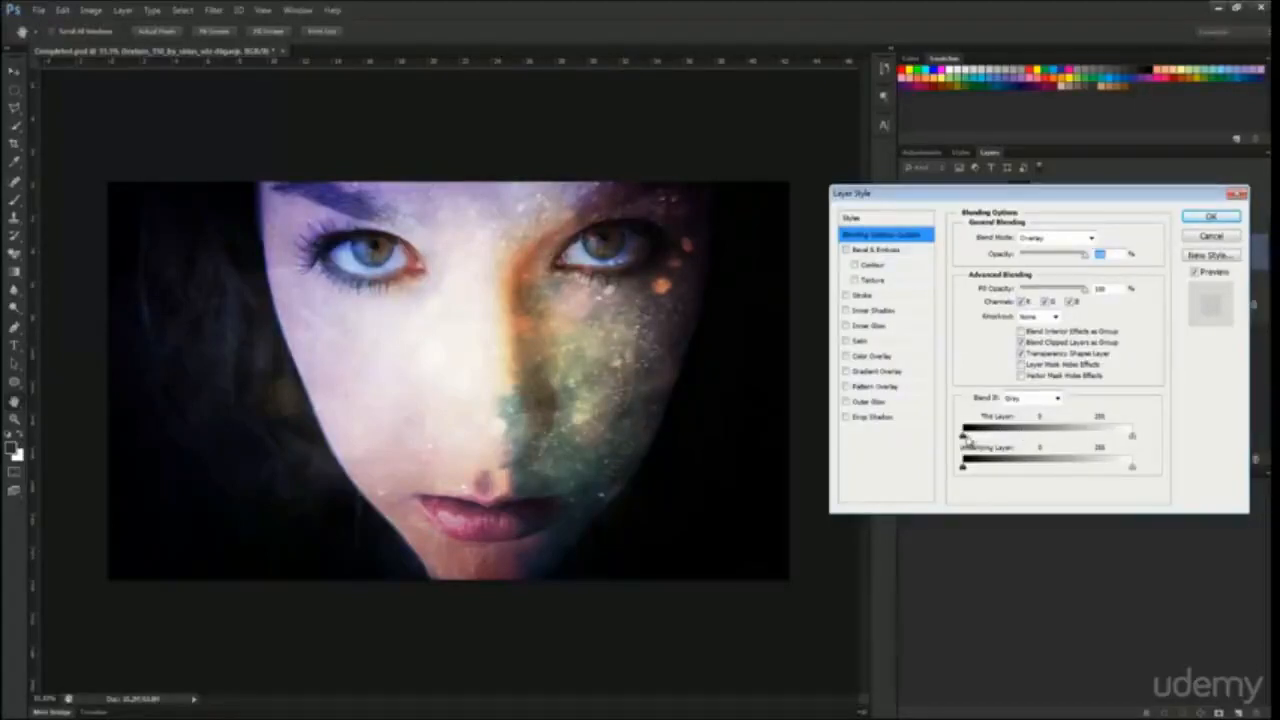
pyautogui.moveTo(963, 436); pyautogui.dragTo(1036, 437)
pyautogui.press('alt')
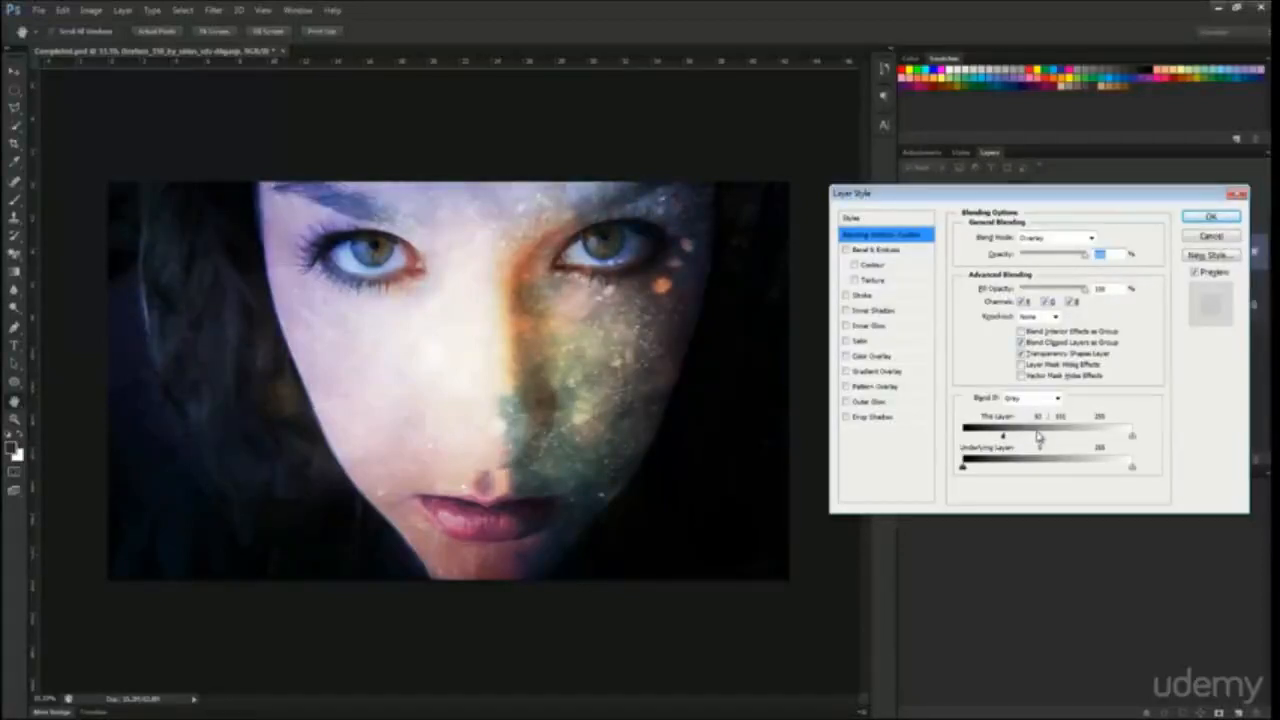
pyautogui.click(1208, 217)
# - Compare the portrait with Group 1 hidden and shown, and check Group 2 collapsed and reopened with its orange texture layer selected
pyautogui.click(906, 280)
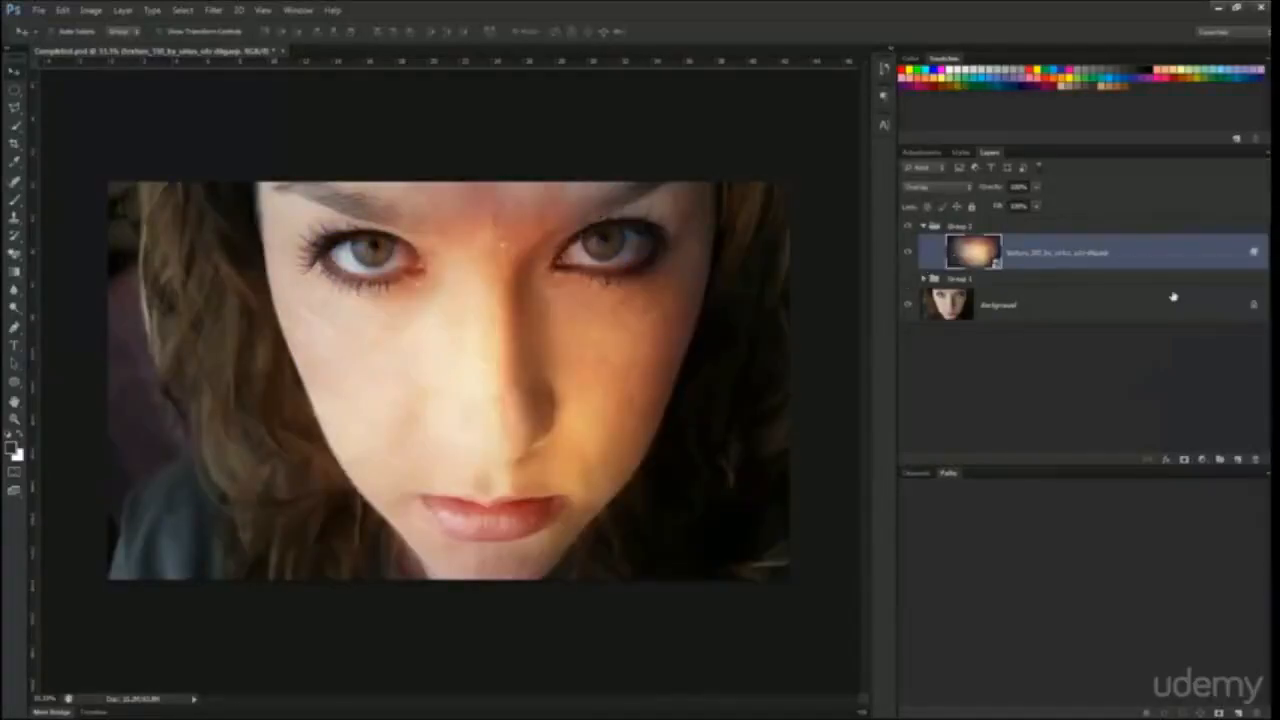
pyautogui.click(907, 280)
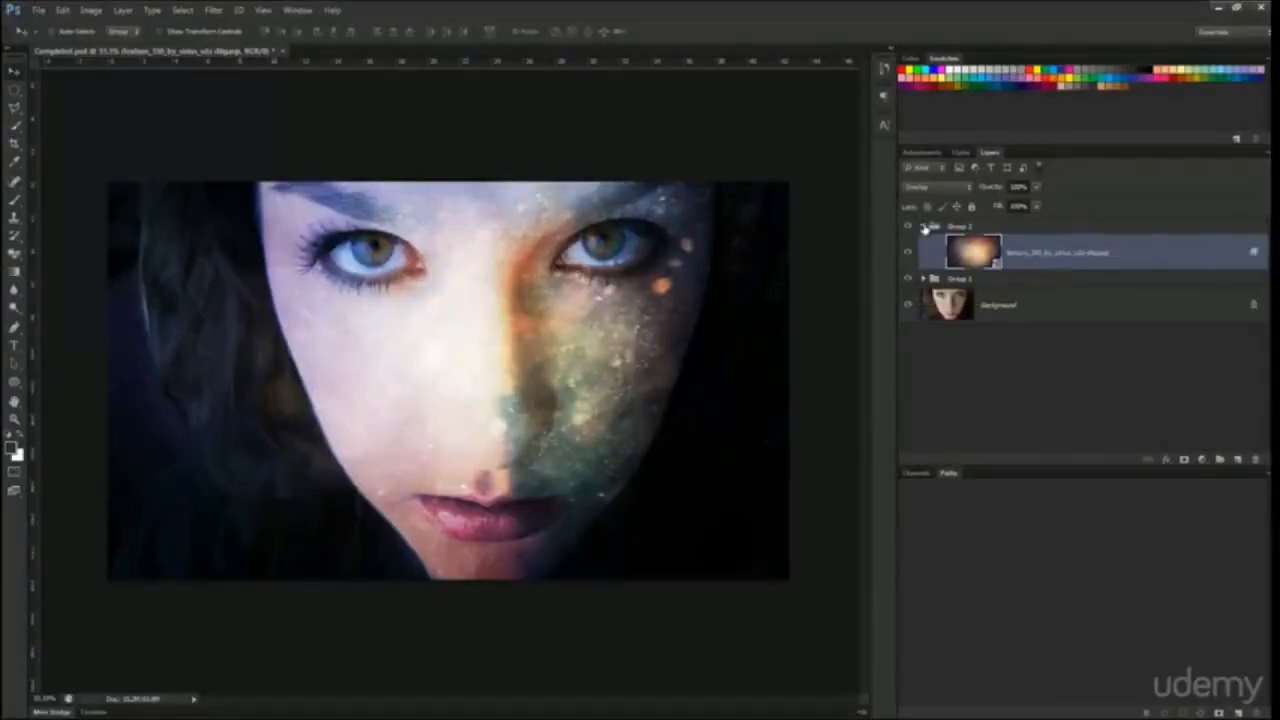
pyautogui.click(923, 227)
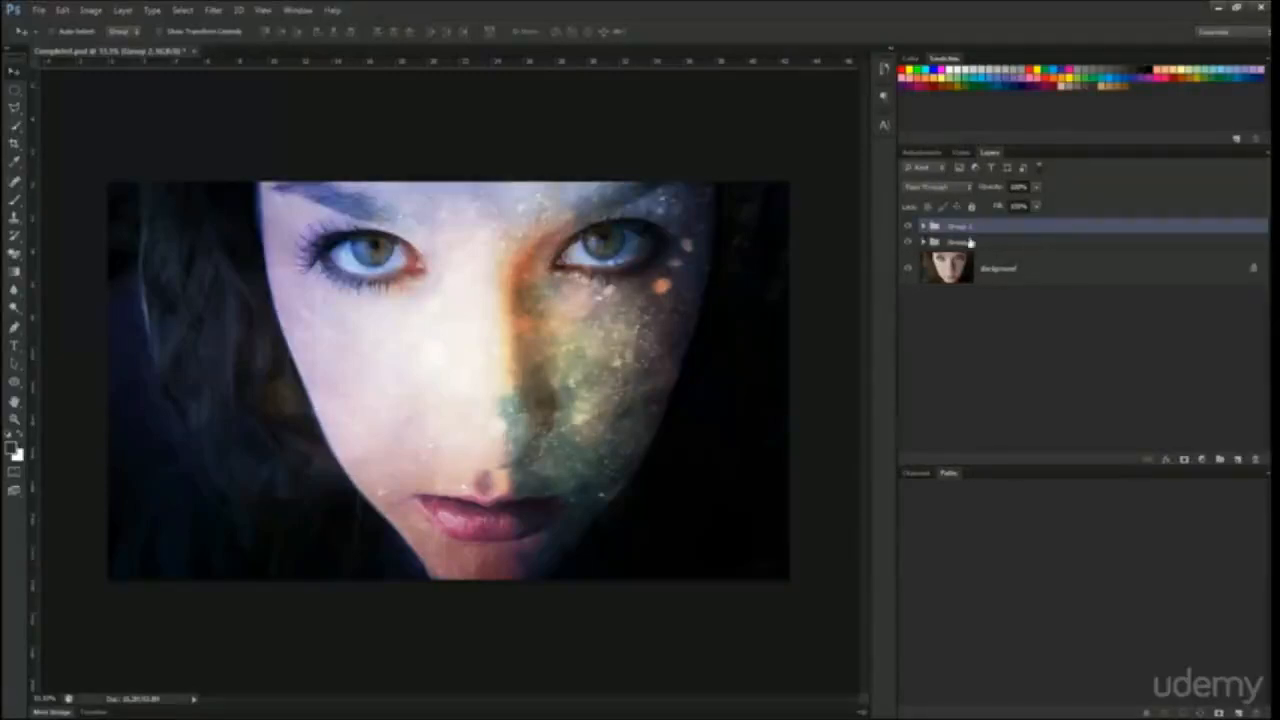
pyautogui.click(923, 227)
pyautogui.click(970, 252)
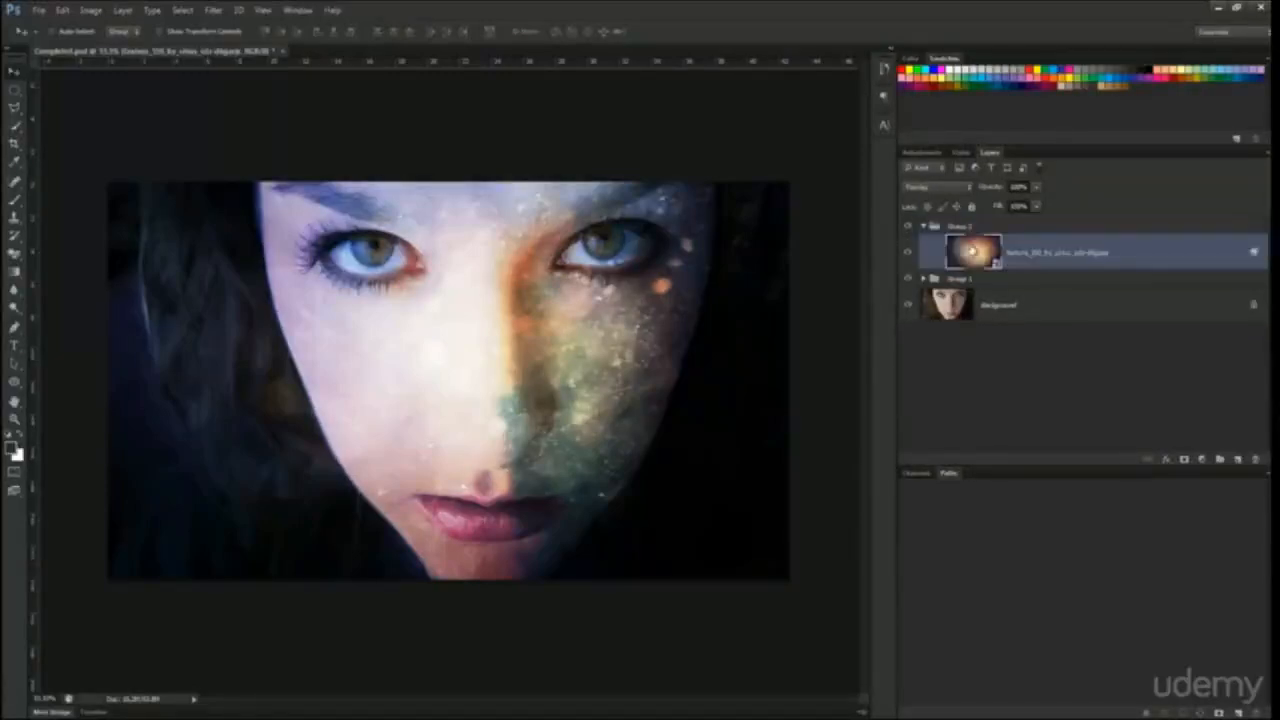